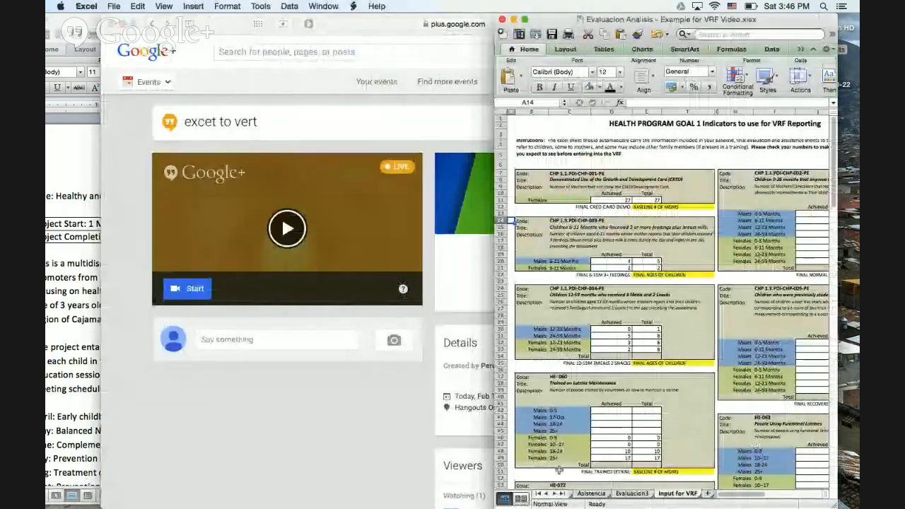
- Bring up the Peace Corps VRF window and view the Evaluacion3 sheet of the Excel workbook beside it
key("ctrl+Up")
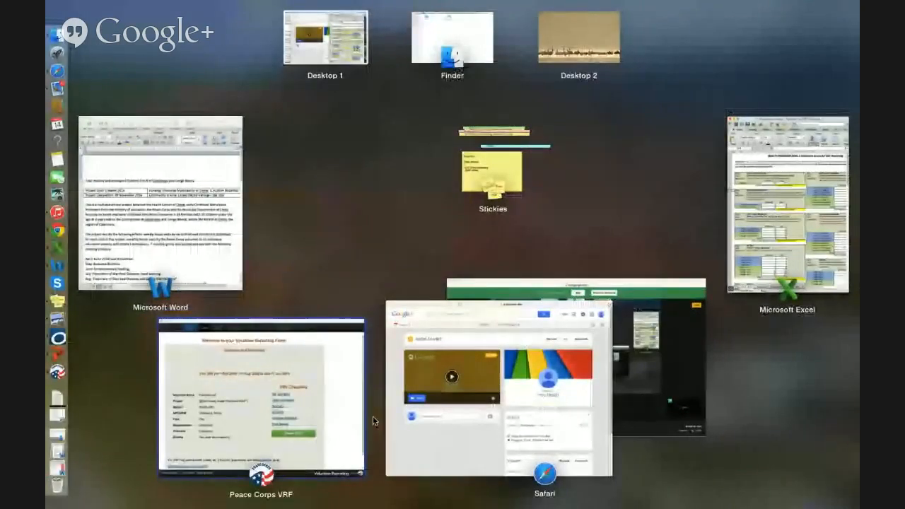
left_click(293, 403)
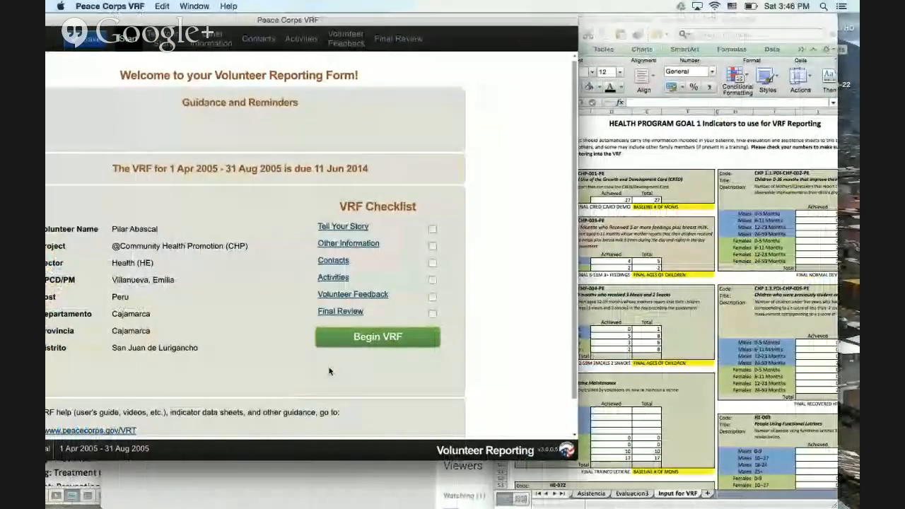
left_click(638, 499)
left_click(635, 494)
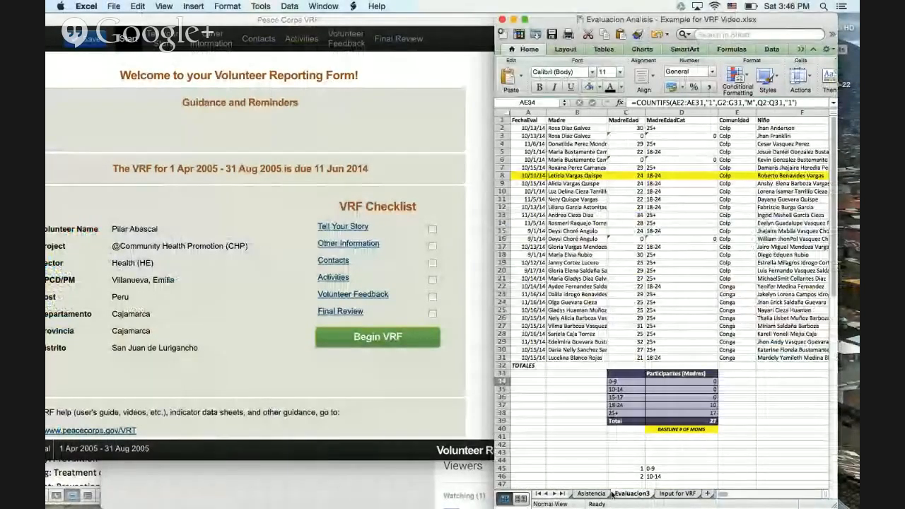
scroll(612, 495, "up", 2)
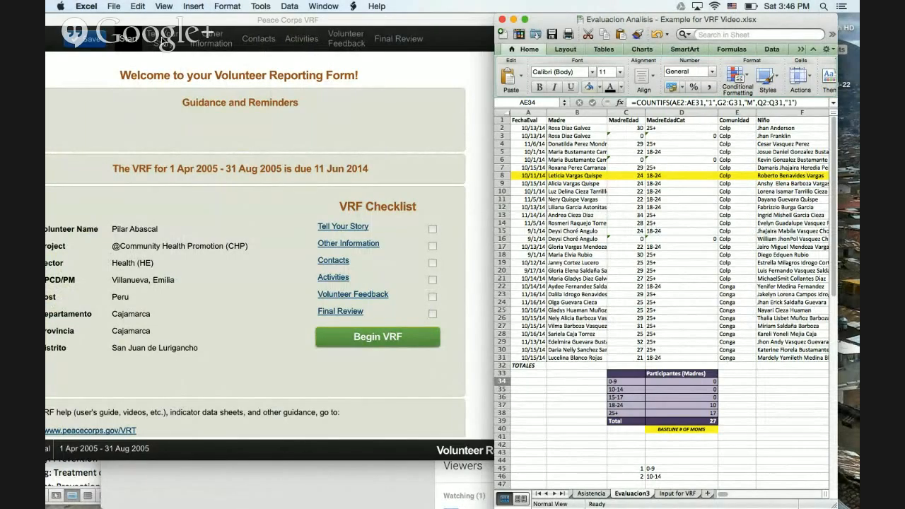
- Switch to Peace Corps VRF, go through its sections to Activities, and move the window fully into view
left_click(163, 41)
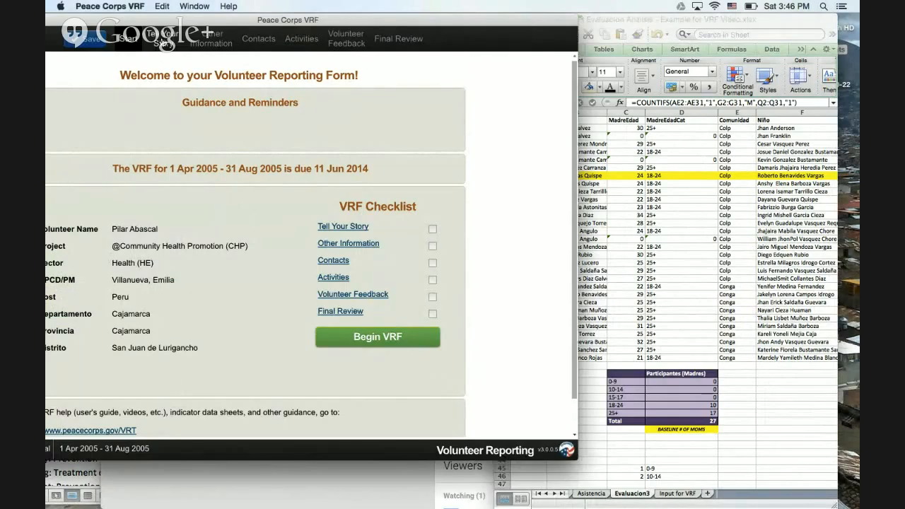
left_click(163, 41)
left_click(208, 41)
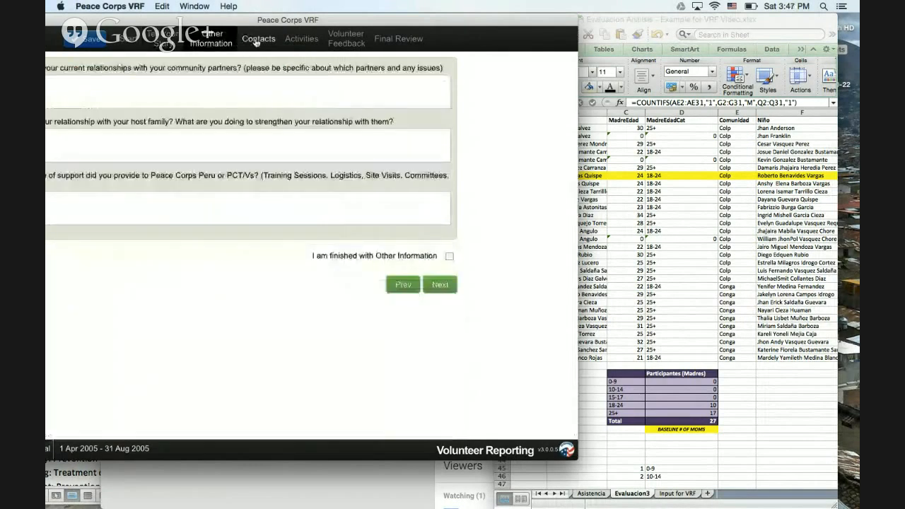
left_click(273, 44)
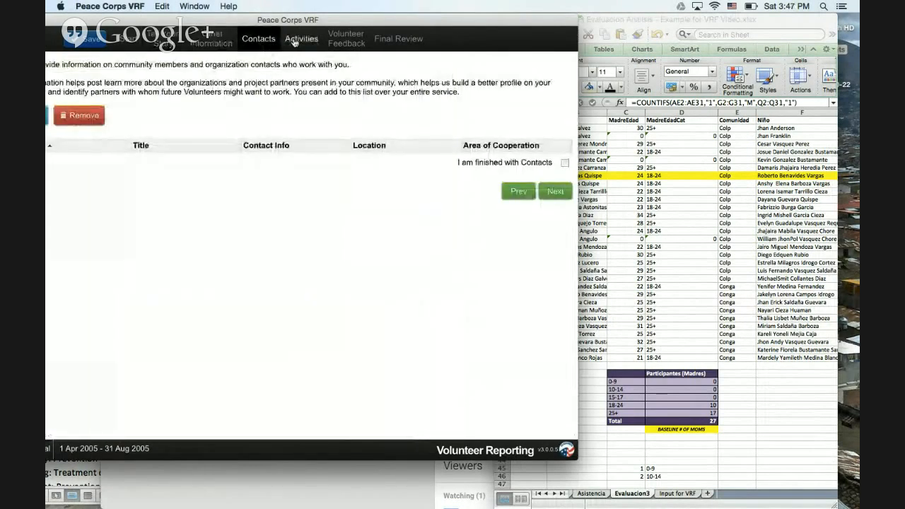
left_click(300, 38)
left_click_drag(230, 23, 287, 15)
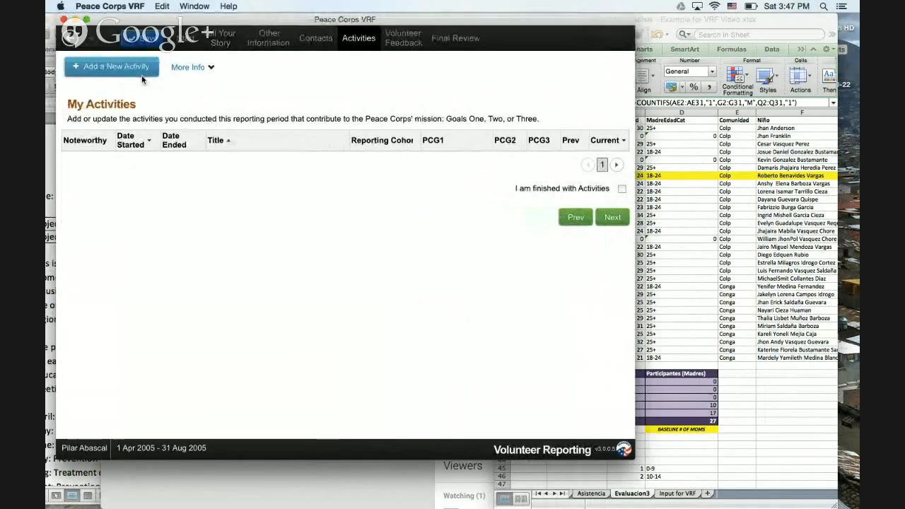
- Add a new activity to the report and move the form window aside to uncover the Word document
left_click(113, 66)
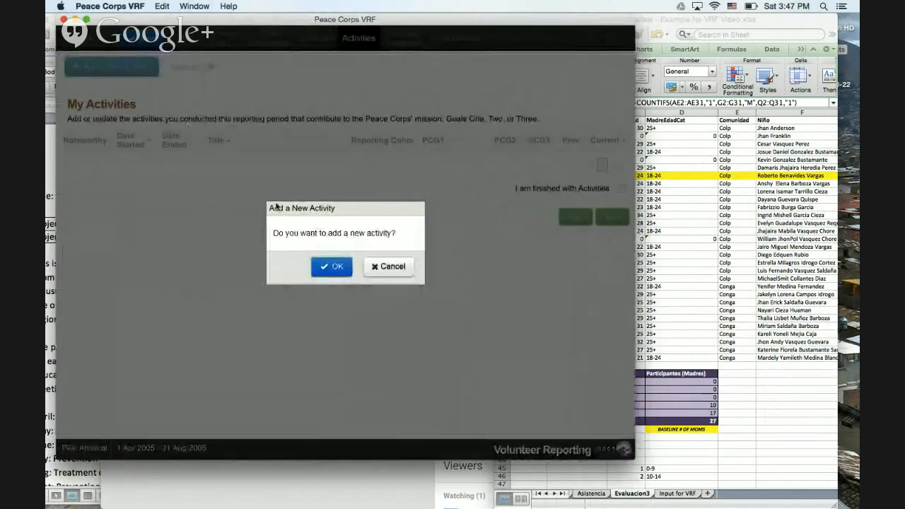
left_click(332, 267)
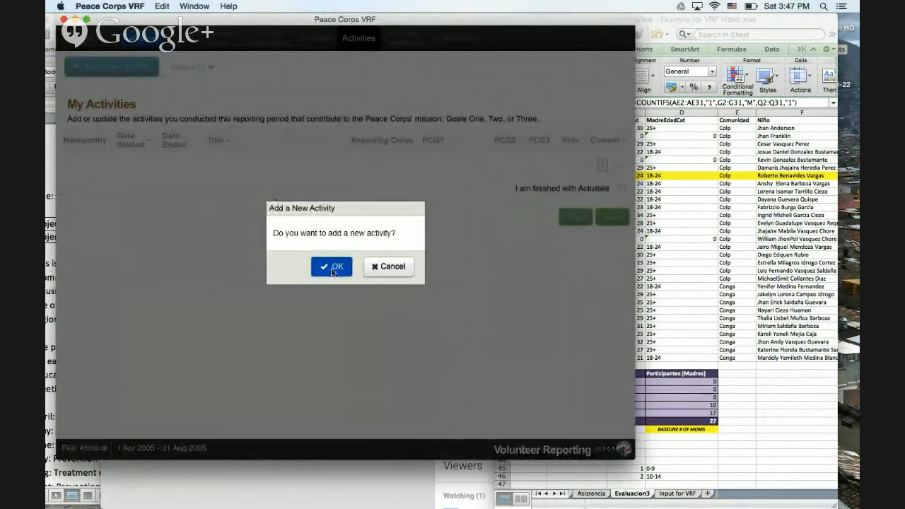
left_click_drag(192, 22, 442, 65)
- Transfer the project title "Healthy and Intelligent Children 0 to 3 of Colpamayo and Conga Blanca" from Word into the VRF activity's title
left_click(84, 170)
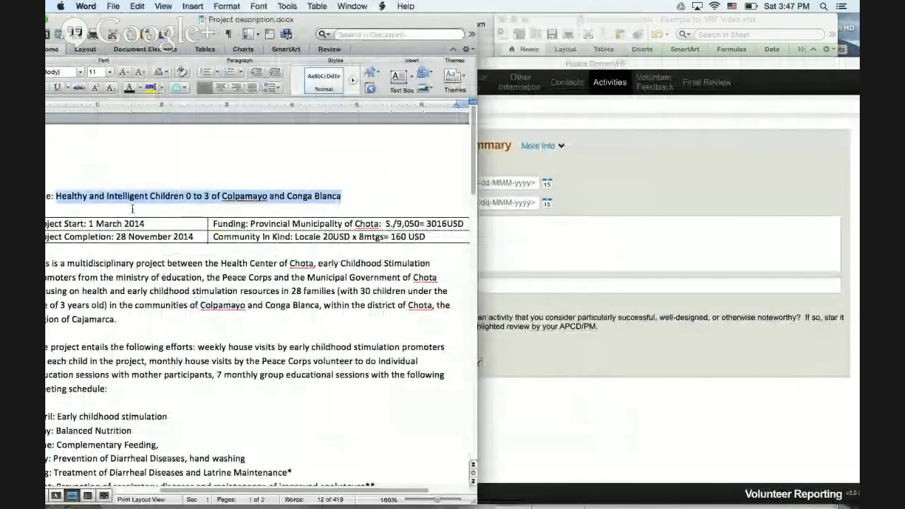
left_click_drag(84, 20, 118, 20)
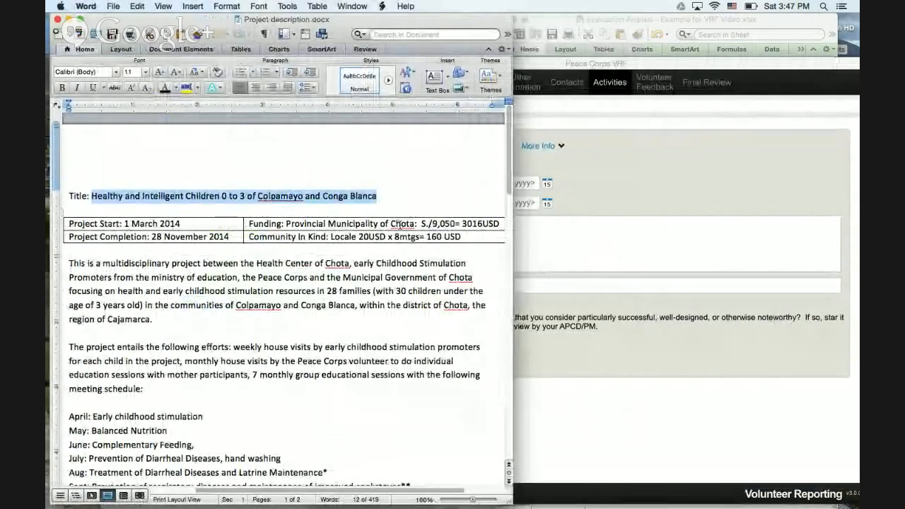
left_click(527, 342)
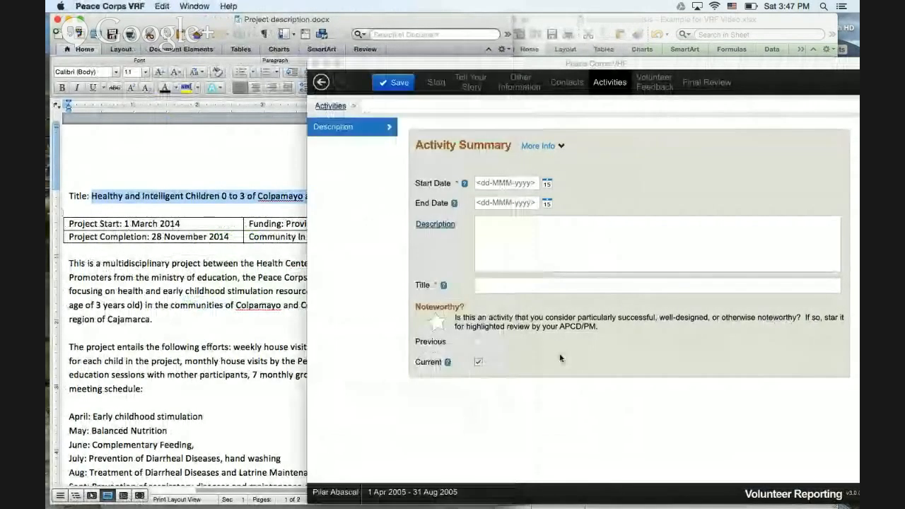
left_click(527, 285)
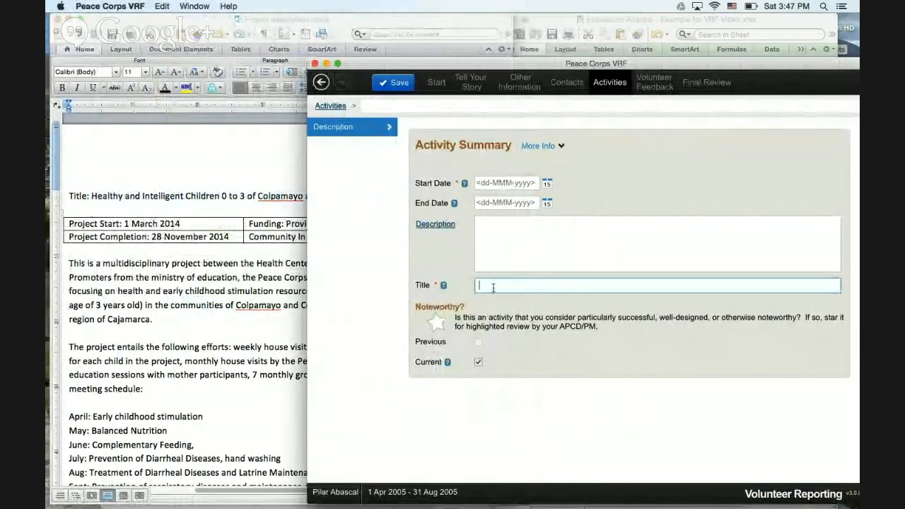
type("Healthy and Intelligent Children 0 to 3 of Colpamayo and Conga Blanca")
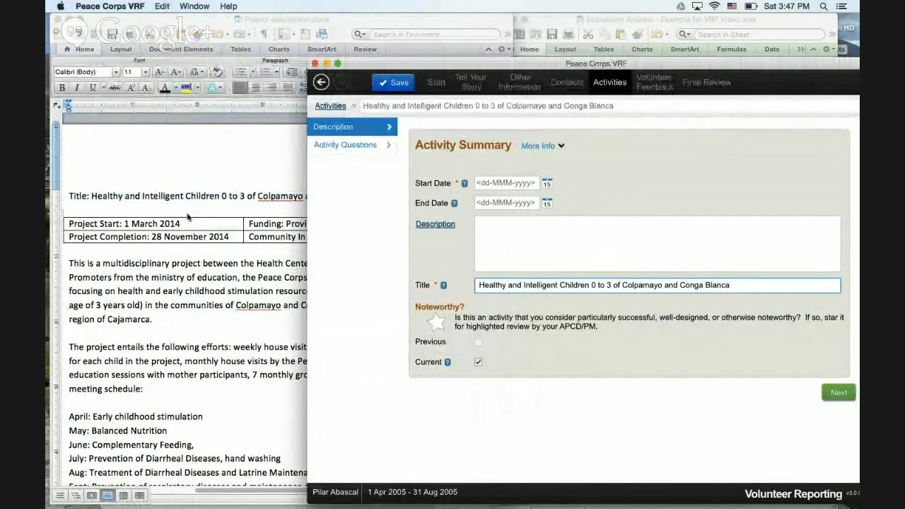
- Copy the project start date, 1 March 2014, from the Word document into the VRF activity's start date
left_click_drag(125, 224, 180, 224)
key("super+c")
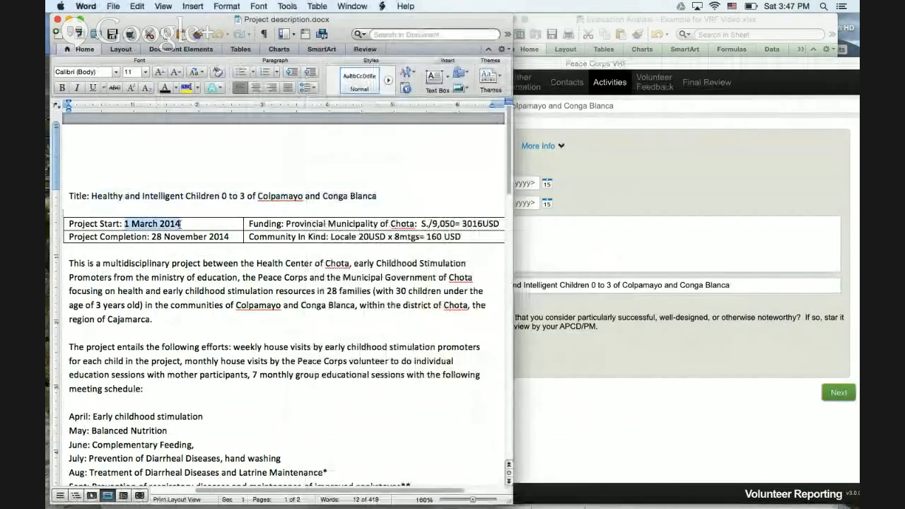
left_click(528, 182)
key("super+v")
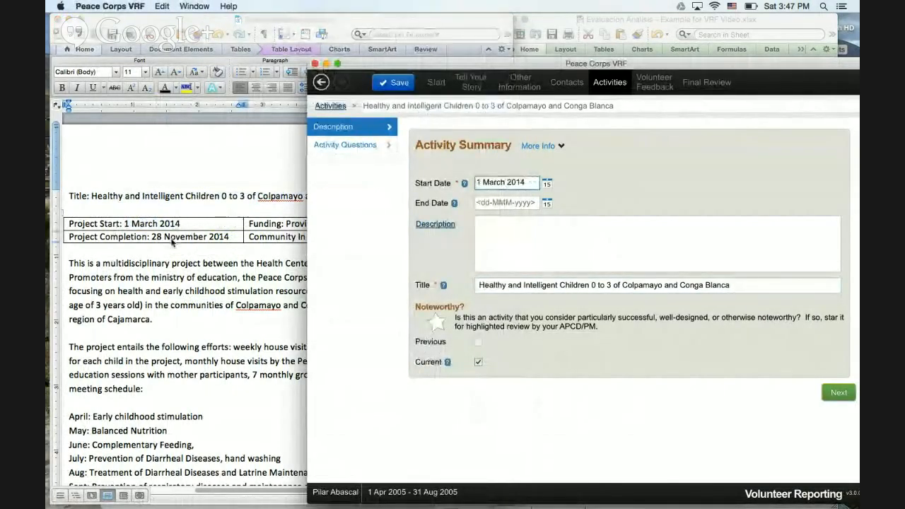
- Copy the project completion date, 28 November 2014, from the Word document into the VRF activity's end date
left_click(154, 240)
left_click_drag(152, 239, 227, 242)
key("super+c")
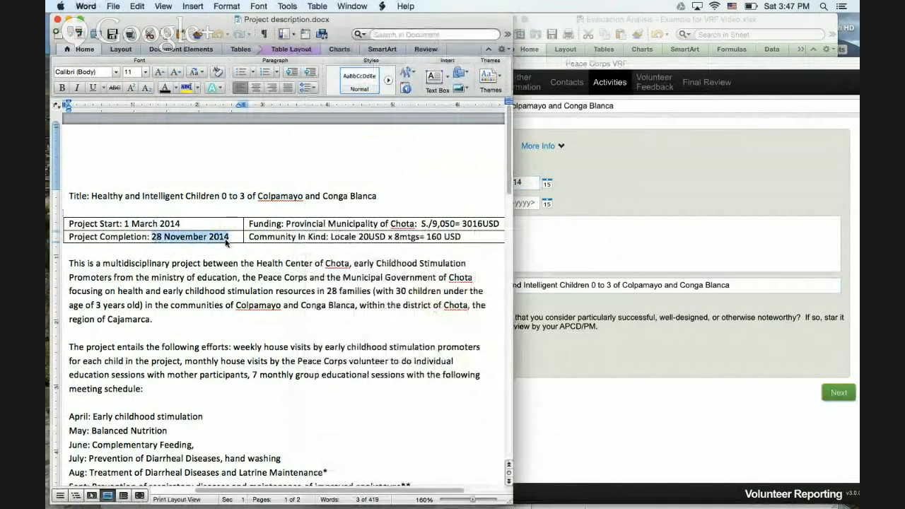
left_click(530, 203)
key("super+v")
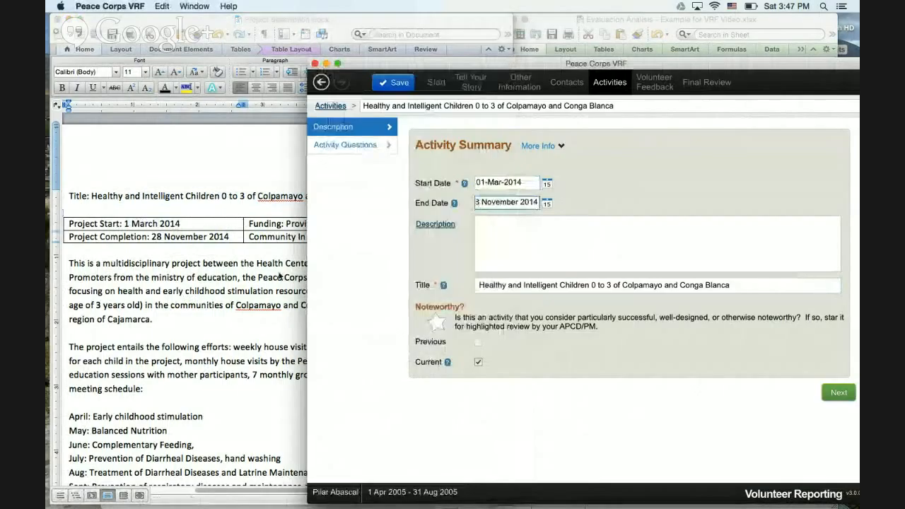
- Copy the project text in Word, from "This is a multidisciplinary project" through "Ministry of Education", into the VRF activity's description
left_click(182, 275)
left_click_drag(68, 263, 82, 300)
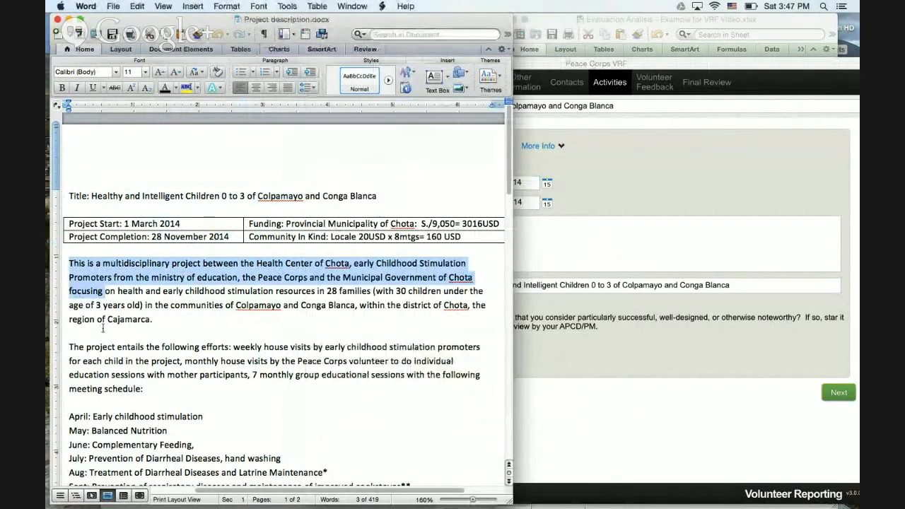
left_click(72, 263)
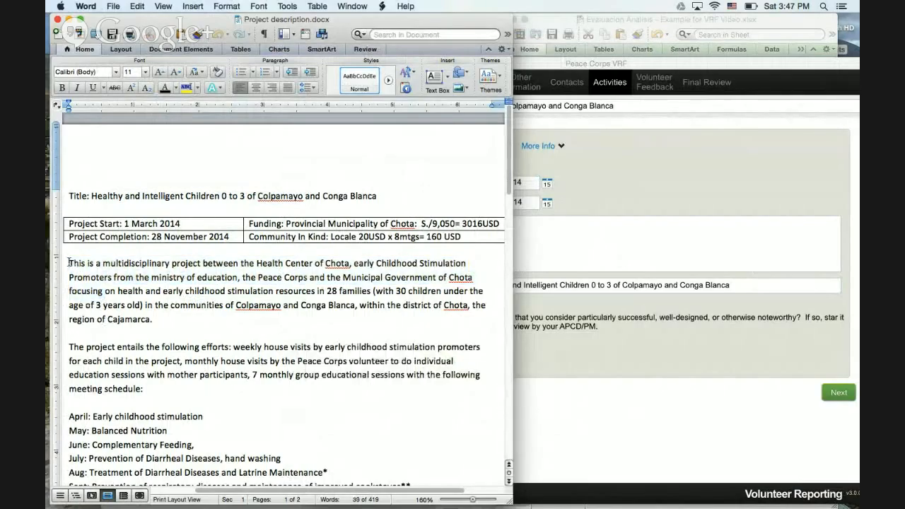
key("shift+Down")
key("shift+Down")
key("shift+Down")
key("shift+Down")
key("shift+Down")
key("shift+Down")
key("shift+Down")
key("shift+Down")
key("shift+Down")
key("shift+Down")
key("shift+Down")
key("shift+Down")
key("shift+Down")
key("shift+Down")
key("shift+Down")
key("shift+Down")
key("shift+Down")
key("shift+Down")
key("shift+Down")
key("shift+Down")
key("shift+Down")
key("shift+Down")
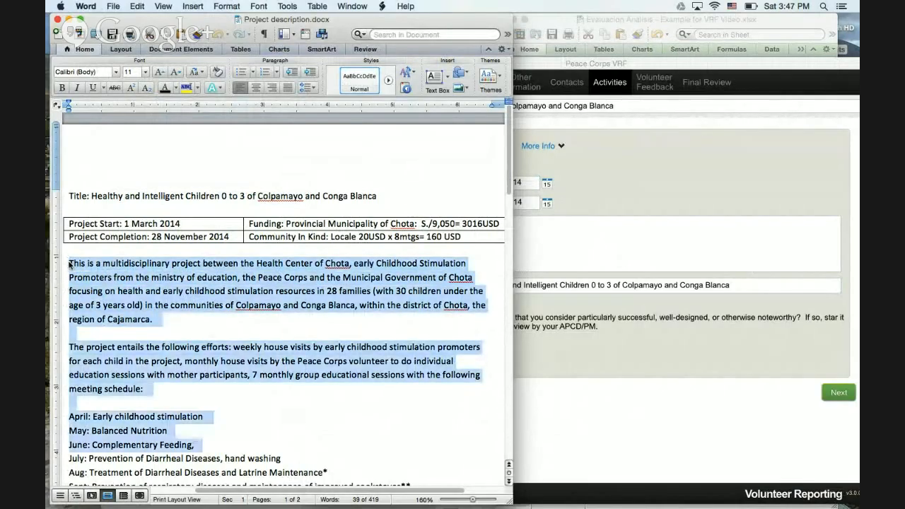
key("shift+Down")
key("shift+Down")
key("shift+Down")
key("shift+Down")
key("shift+Down")
key("shift+Down")
key("shift+Down")
key("shift+Down")
key("shift+Down")
key("super+c")
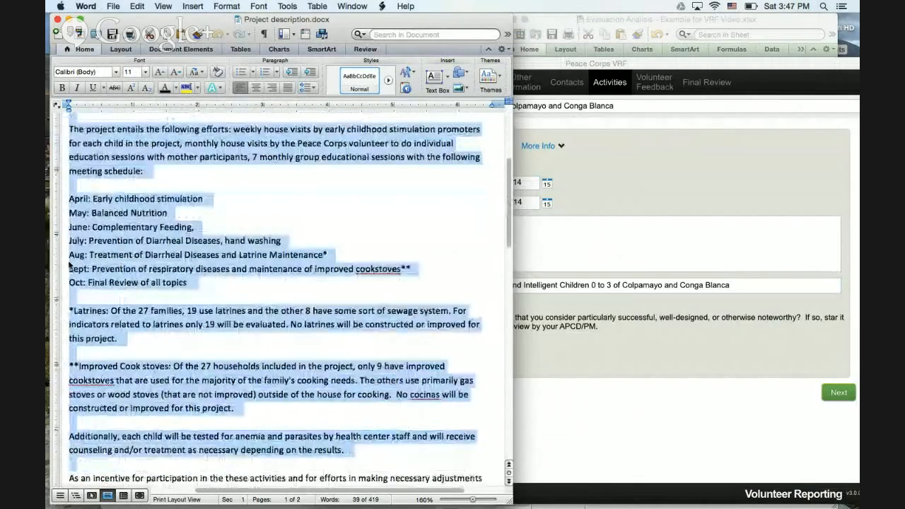
key("shift+Down")
key("shift+Down")
key("shift+Down")
key("shift+Down")
key("shift+Down")
key("shift+Down")
key("shift+Down")
key("shift+Down")
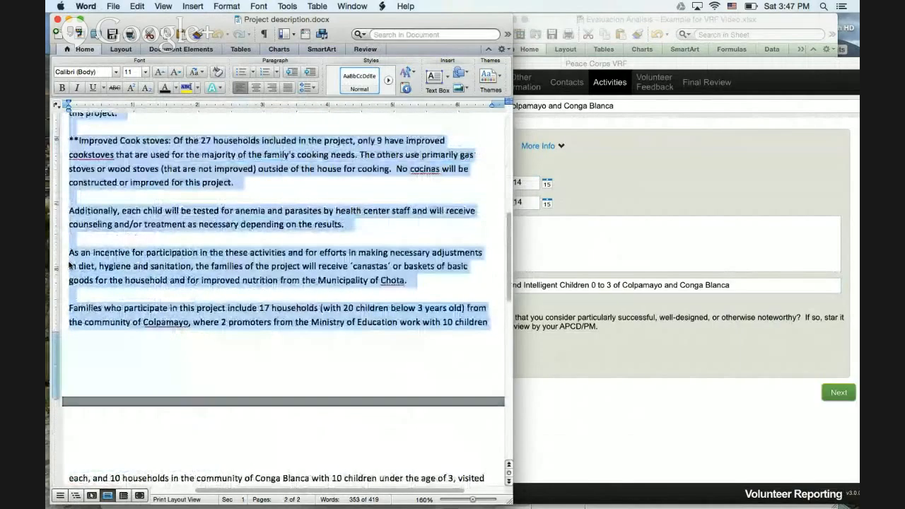
key("shift+Down")
key("shift+Down")
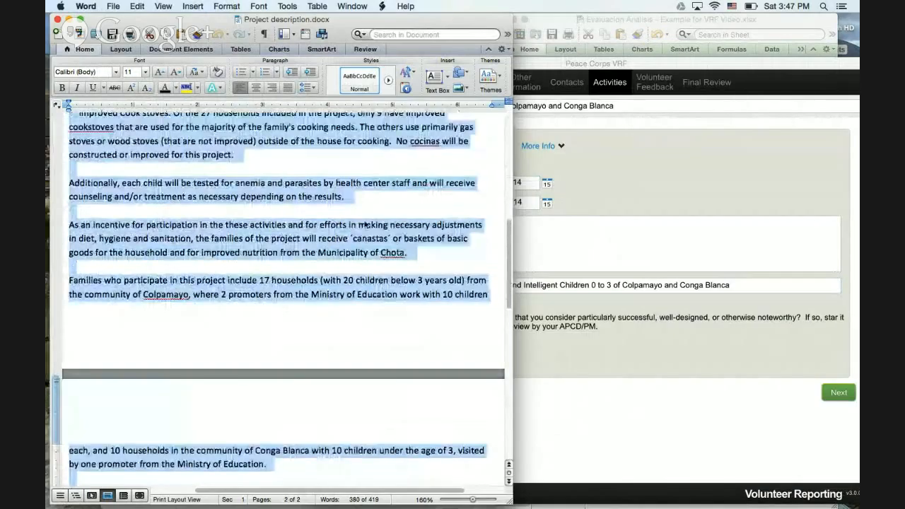
left_click(531, 225)
left_click(531, 226)
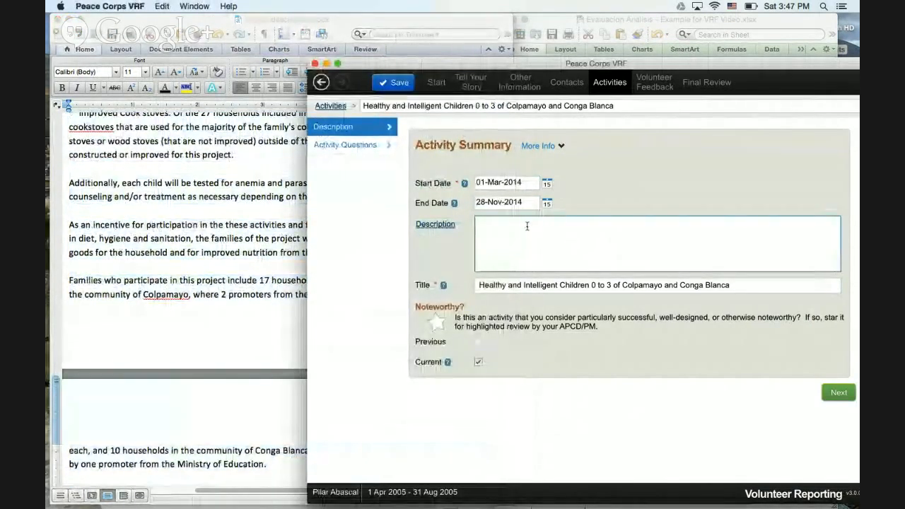
key("super+v")
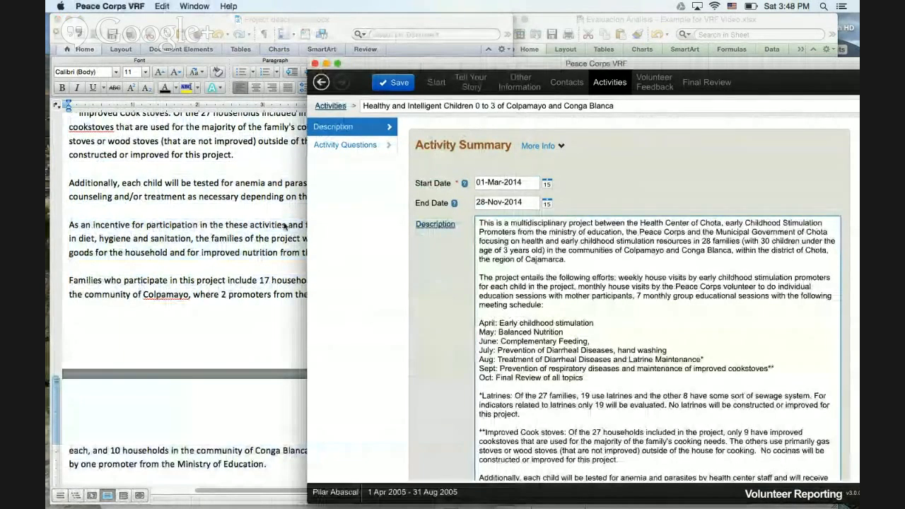
left_click(444, 264)
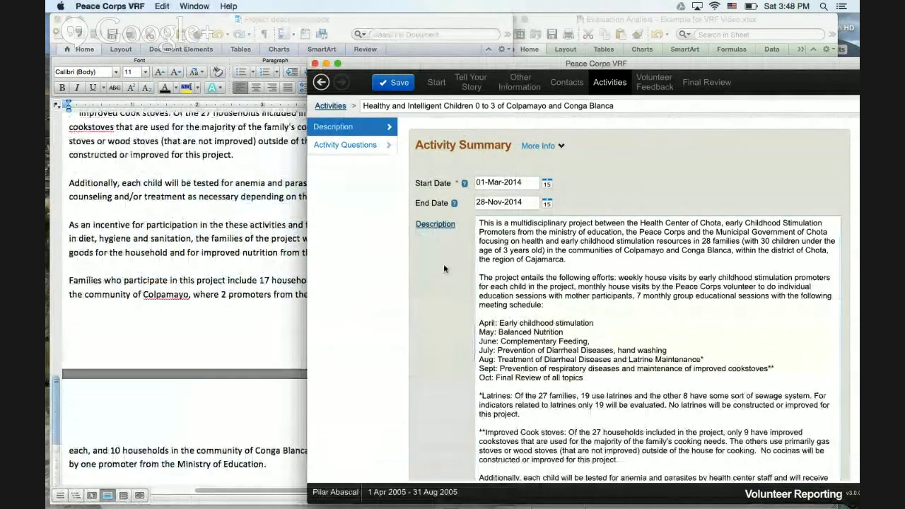
- Continue to the Activity Questions and answer No to collaborating with other Volunteers on this activity
left_click_drag(357, 65, 319, 27)
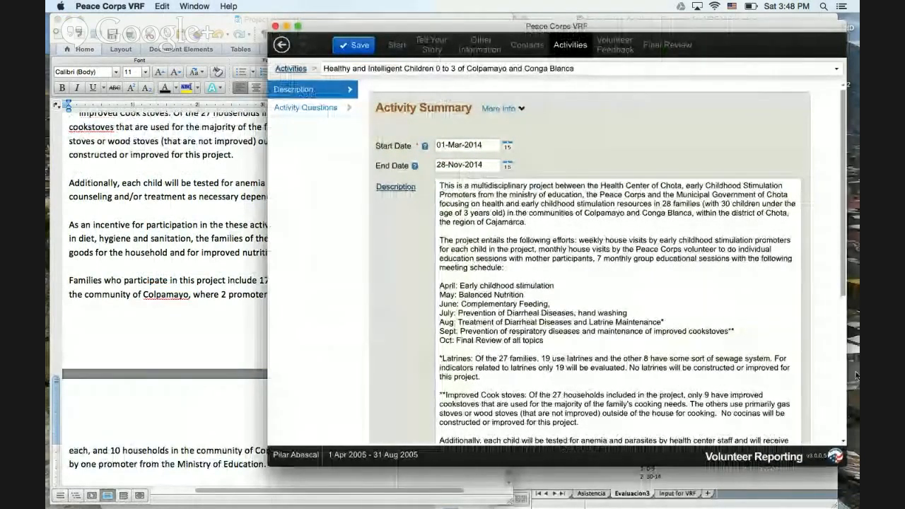
scroll(813, 368, "down", 5)
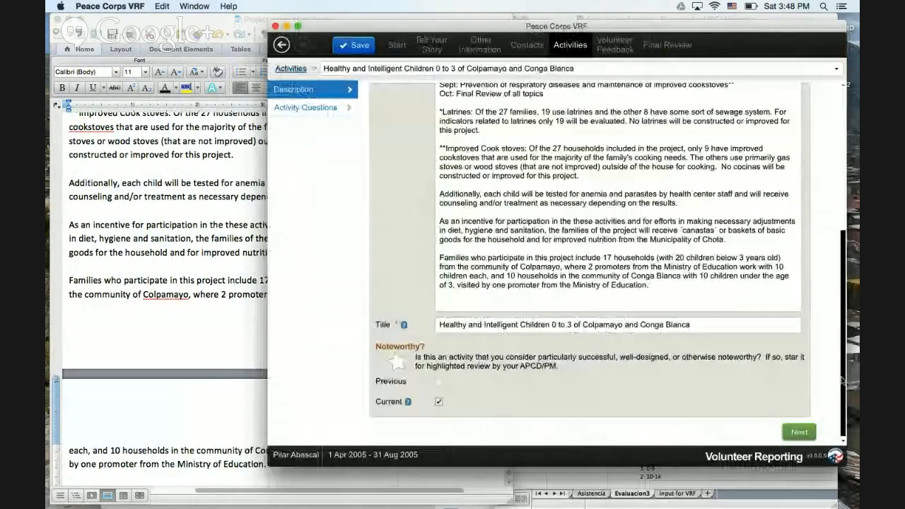
left_click(800, 432)
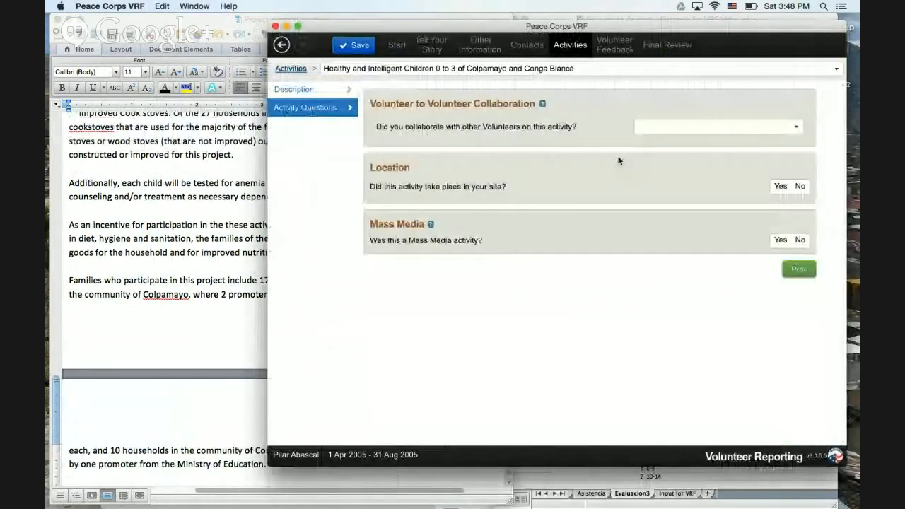
left_click(675, 130)
left_click(676, 139)
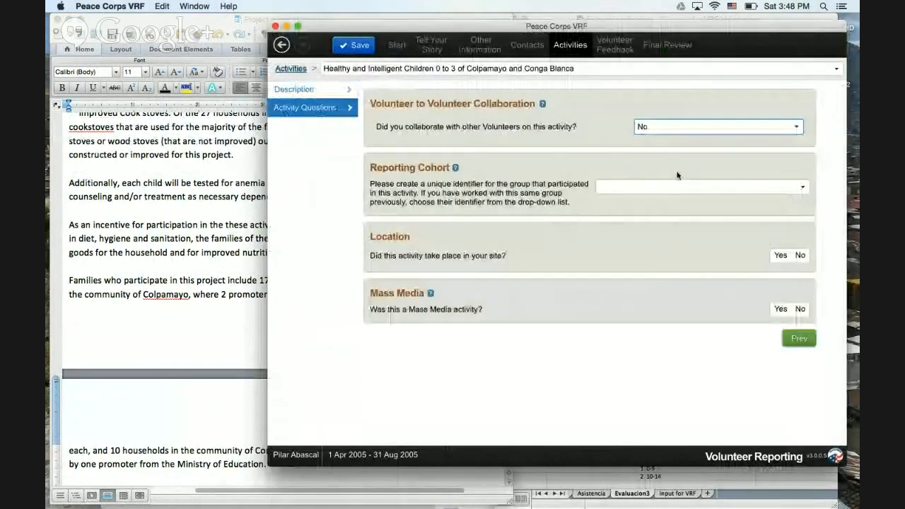
- Enter "Mothers of Colpamayo and Conga Blanca" as the activity's reporting cohort
left_click(728, 184)
type("M")
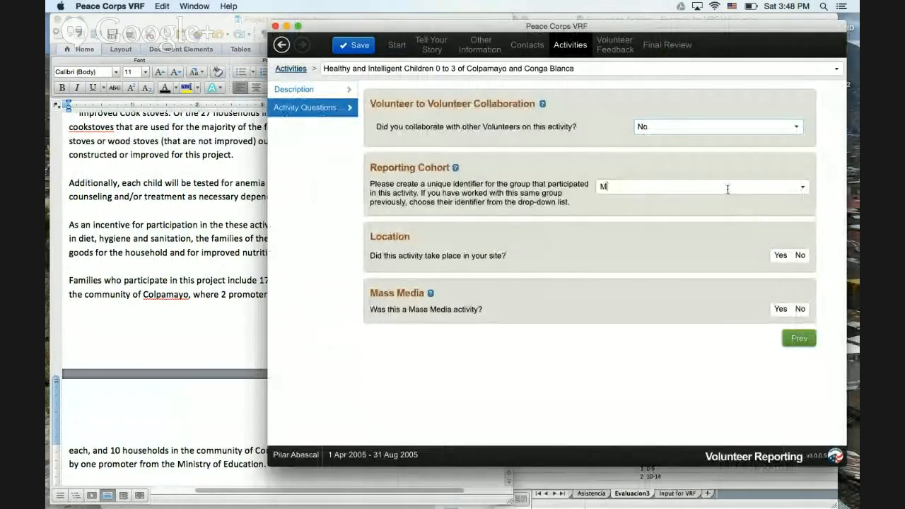
type("others of Col")
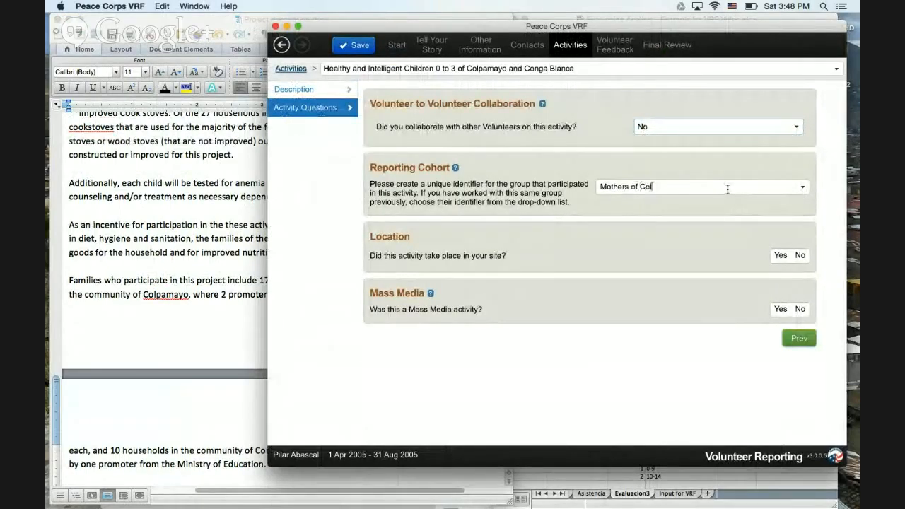
type("pamayo and Conga Blanca")
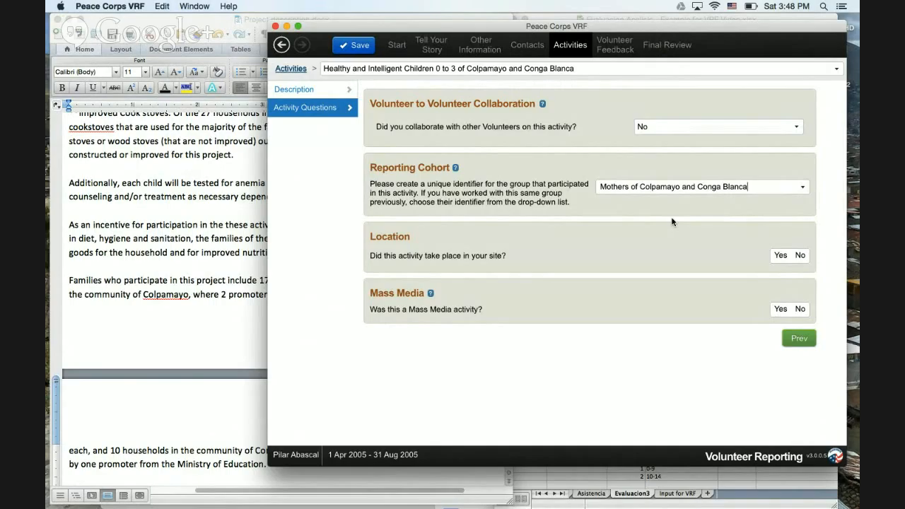
- Answer Yes to the activity taking place in the site, No to Mass Media, and Yes to Peace Corps Goal One
left_click(802, 187)
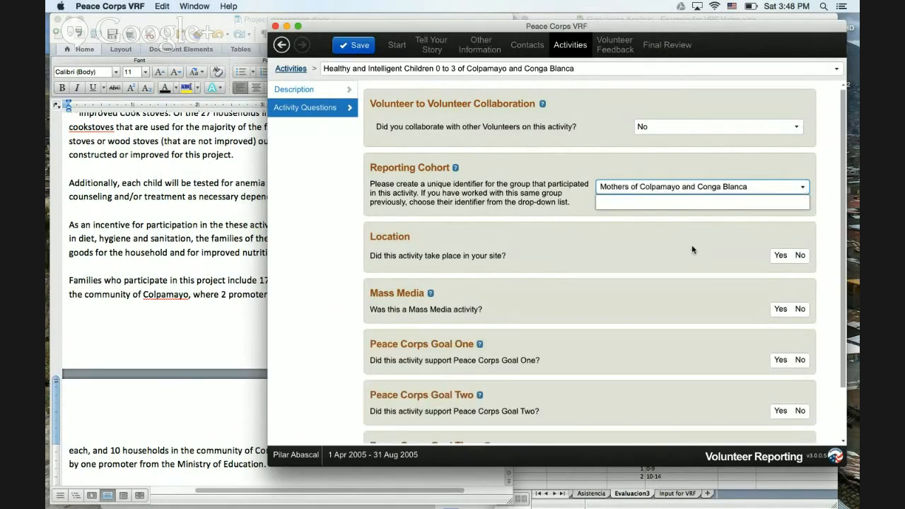
left_click(560, 227)
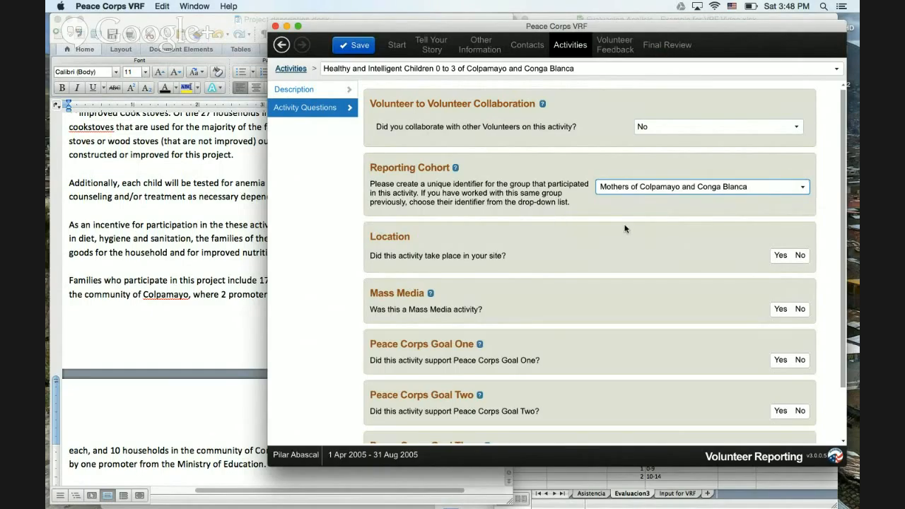
left_click(780, 256)
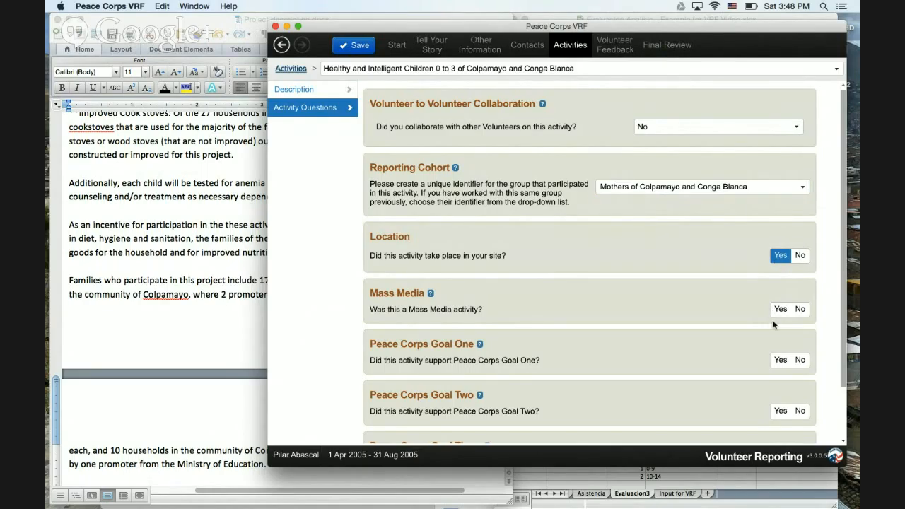
left_click(801, 311)
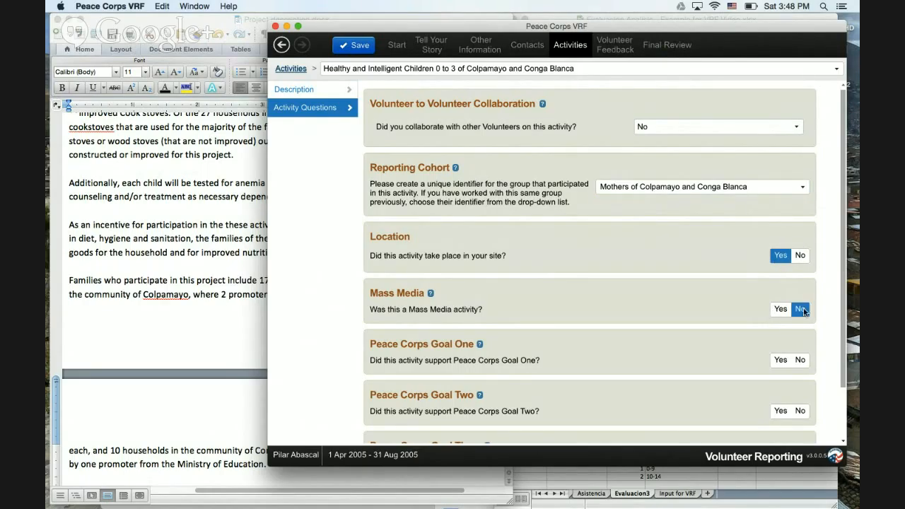
left_click(779, 360)
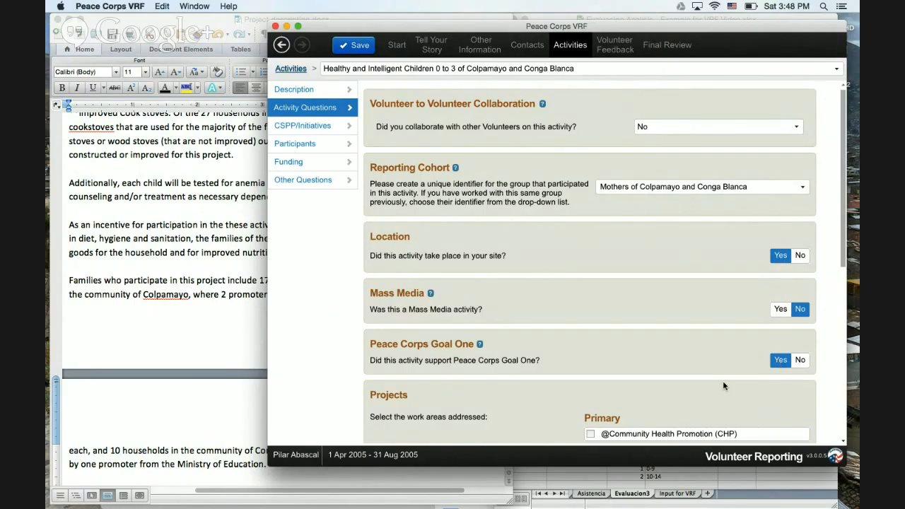
scroll(647, 296, "down", 5)
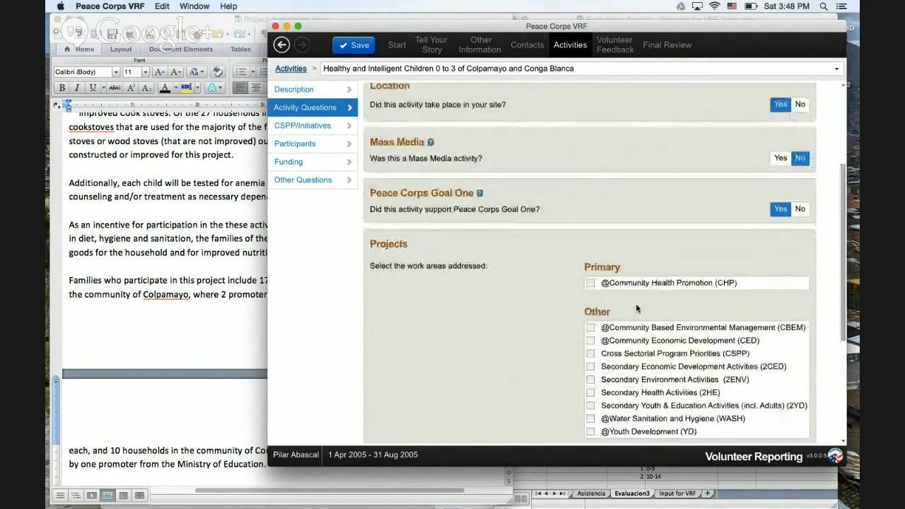
left_click(590, 283)
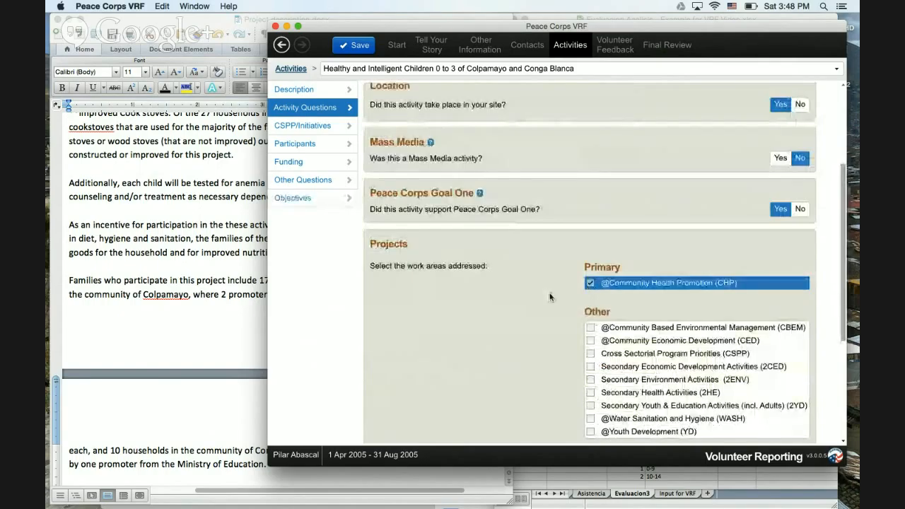
scroll(558, 302, "up", 5)
- Answer No to partnering organizations, Peace Corps Goal Two and Goal Three, and continue to the CSPP/Initiatives page
scroll(559, 302, "down", 10)
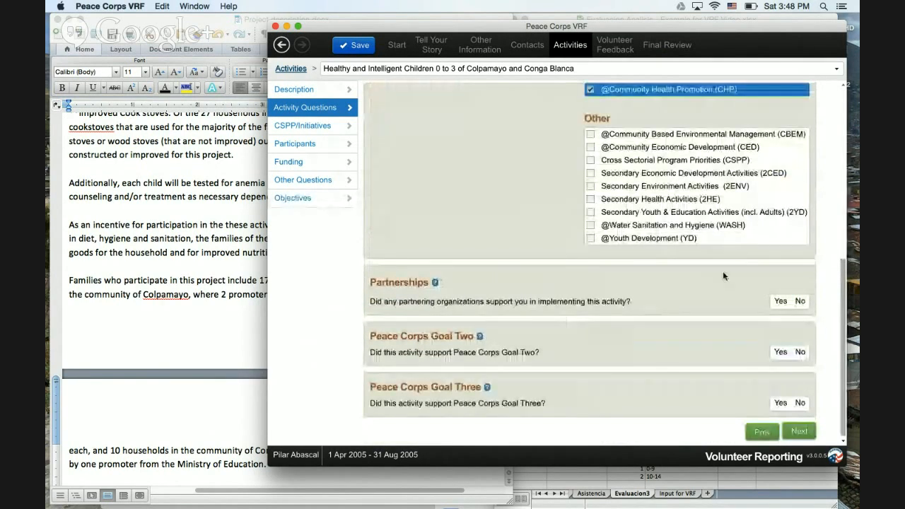
left_click(799, 301)
left_click(799, 352)
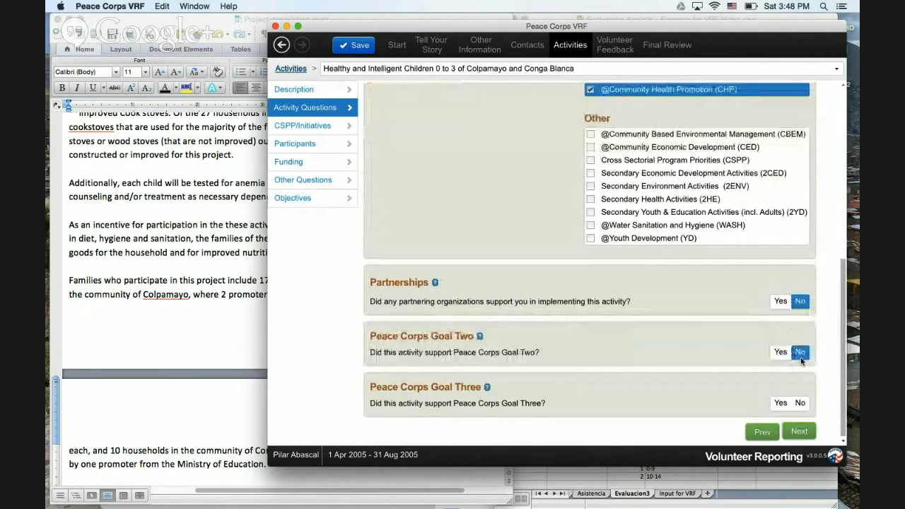
left_click(800, 403)
left_click(801, 433)
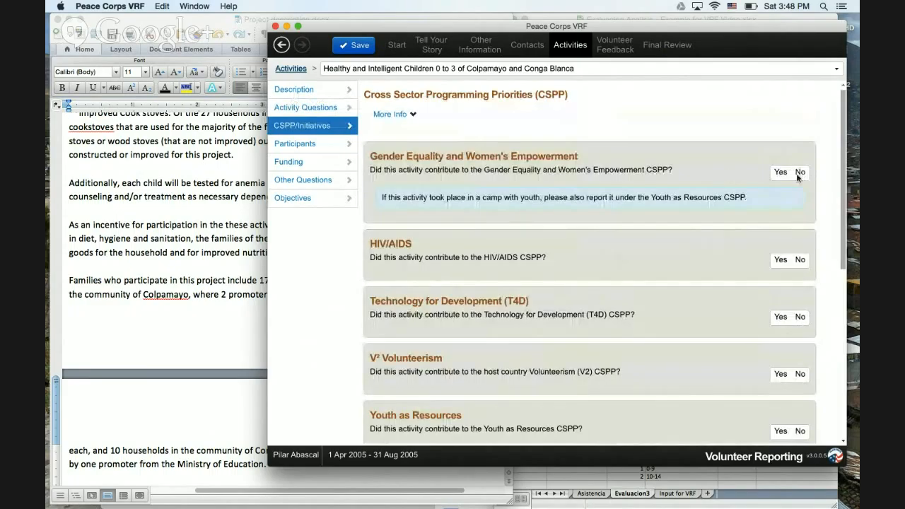
- Answer No to the Gender Equality, HIV/AIDS, Technology for Development, V² Volunteerism and Youth as Resources priorities
left_click(798, 174)
left_click(799, 259)
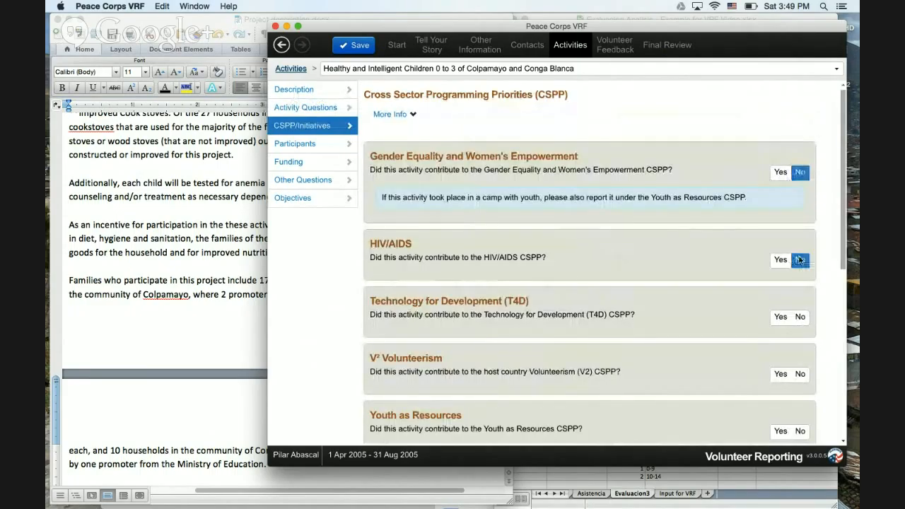
scroll(804, 212, "down", 5)
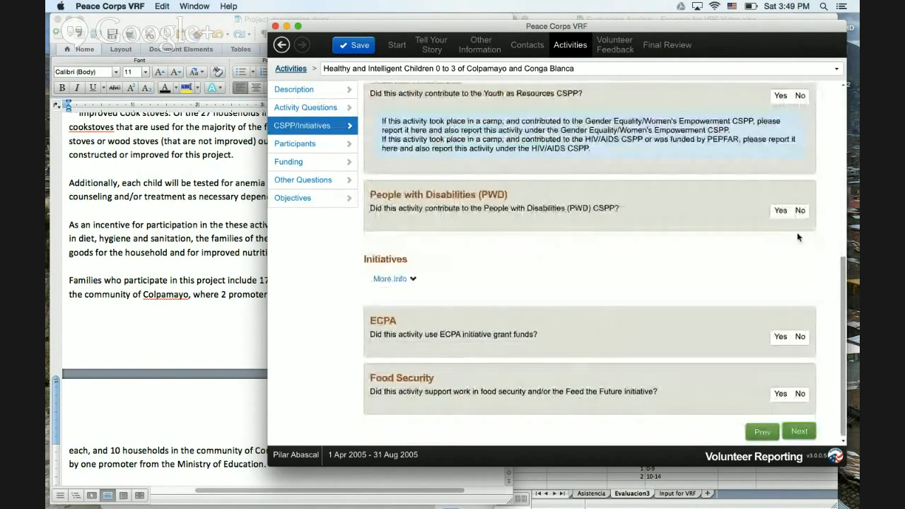
scroll(796, 231, "up", 1)
scroll(797, 237, "up", 5)
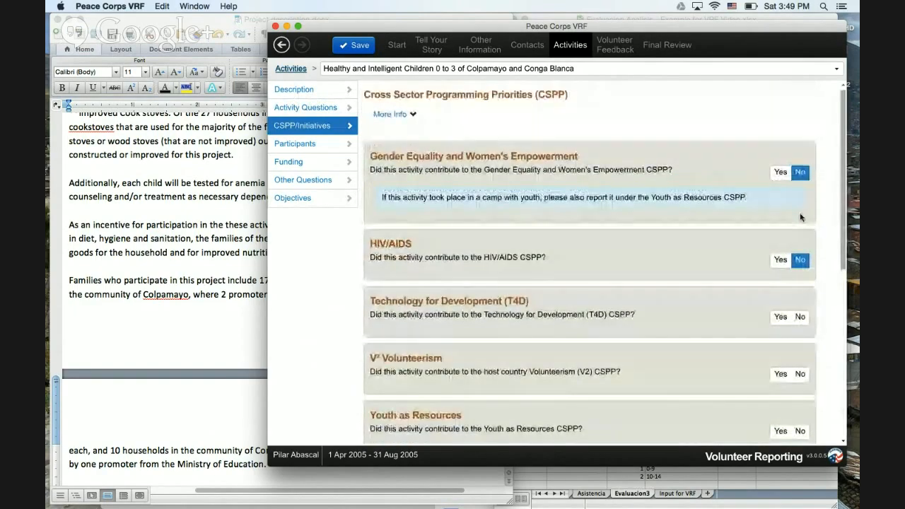
left_click(800, 317)
left_click(799, 374)
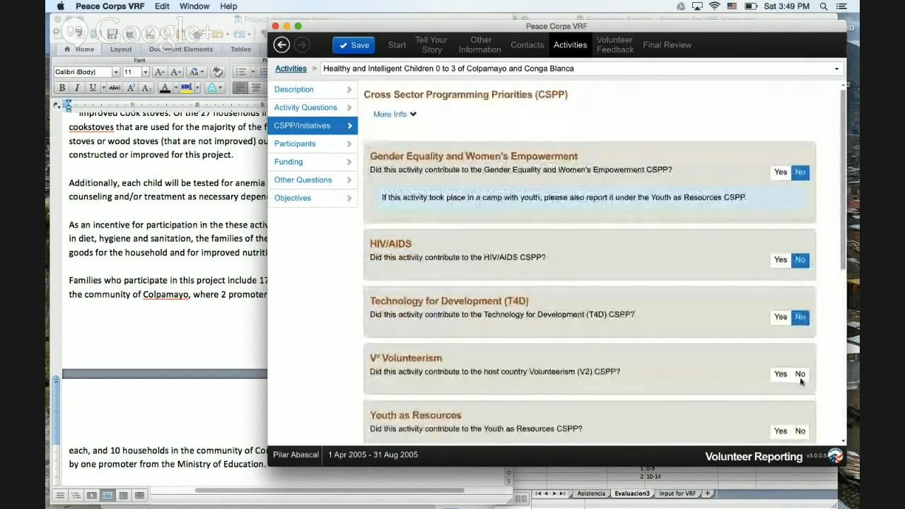
left_click(799, 431)
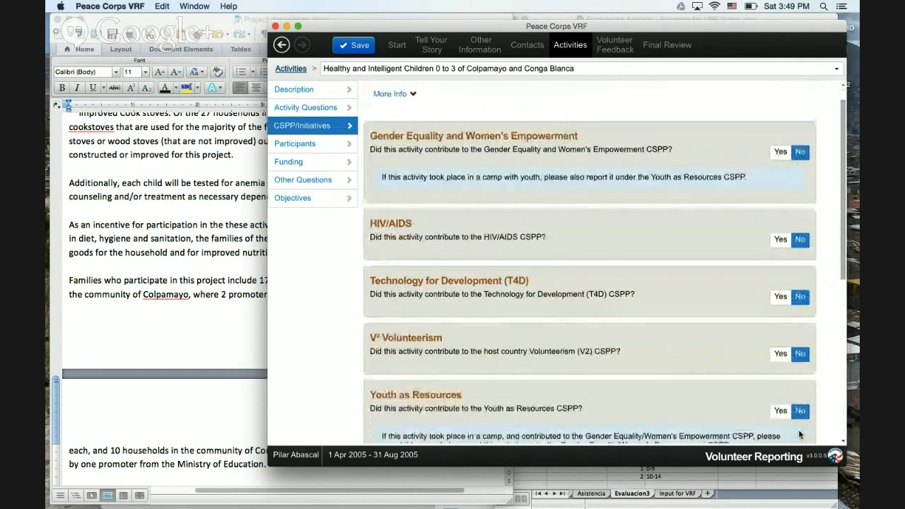
- Answer No to People with Disabilities, ECPA and Food Security, and continue to the Participants page
scroll(800, 434, "down", 4)
scroll(800, 291, "down", 2)
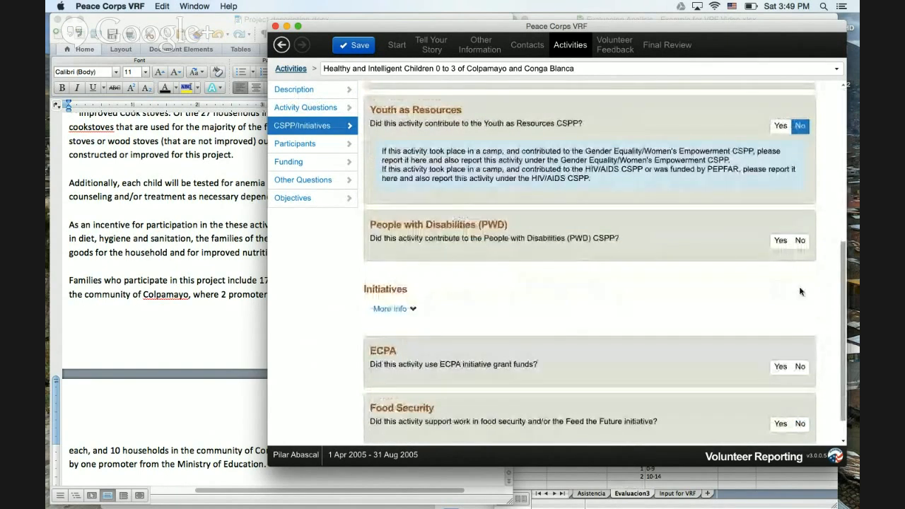
left_click(799, 241)
left_click(800, 367)
left_click(800, 424)
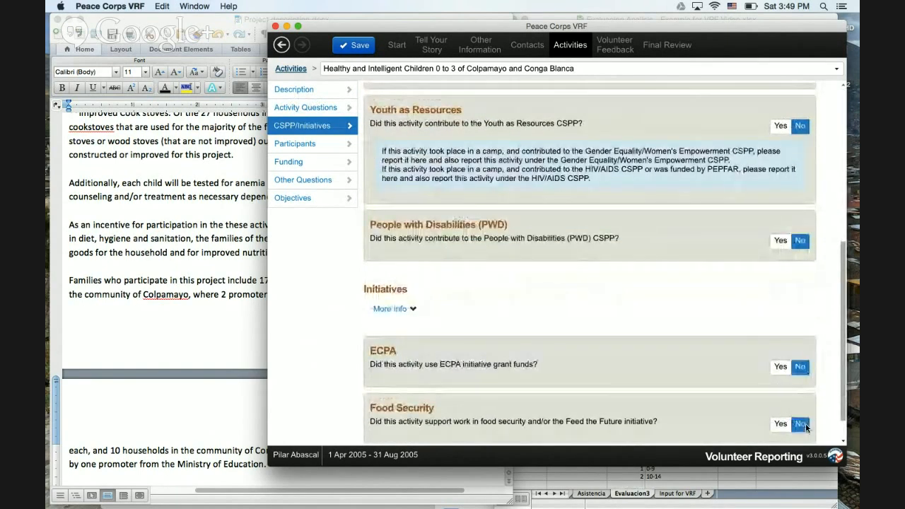
scroll(806, 427, "down", 1)
left_click(802, 431)
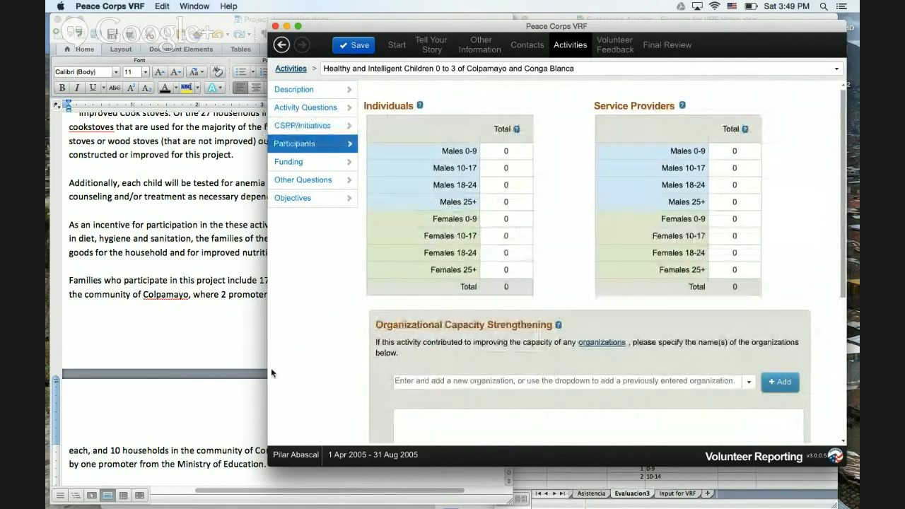
- Check the mothers' age table in the Excel evaluation and enter 10 females 18-24 and 17 females 25+ as Individuals in the VRF
key("ctrl+Up")
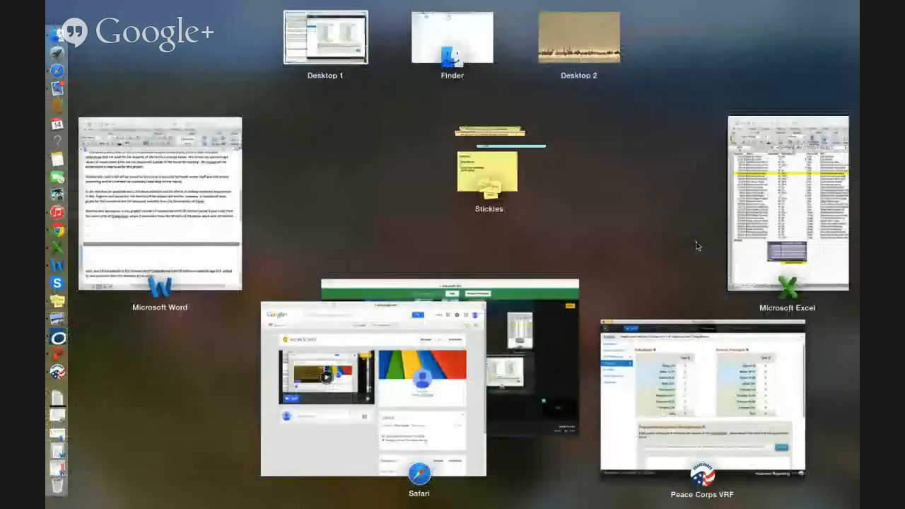
left_click(784, 231)
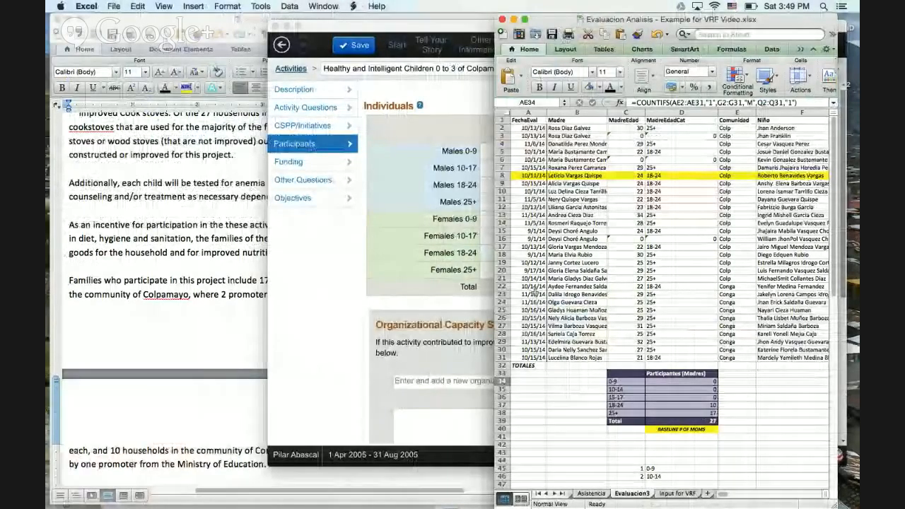
left_click(491, 246)
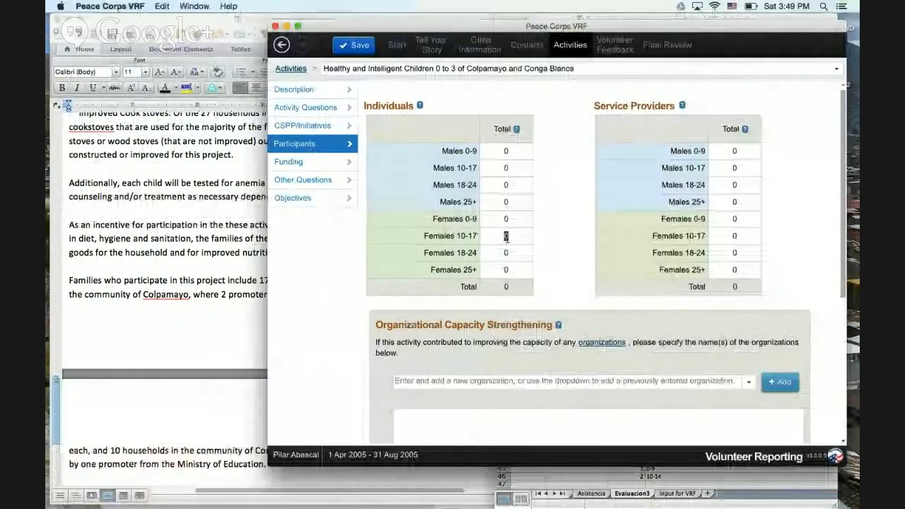
left_click(508, 251)
type("10")
key("Tab")
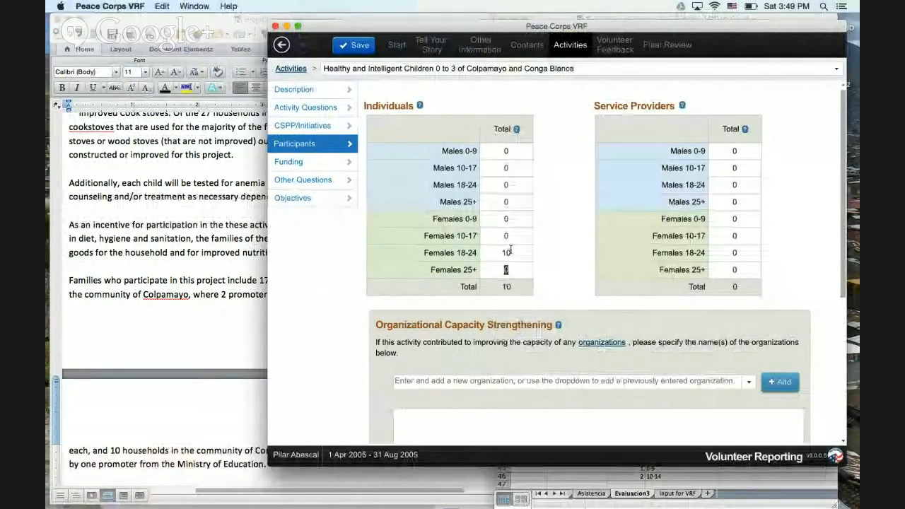
type("17")
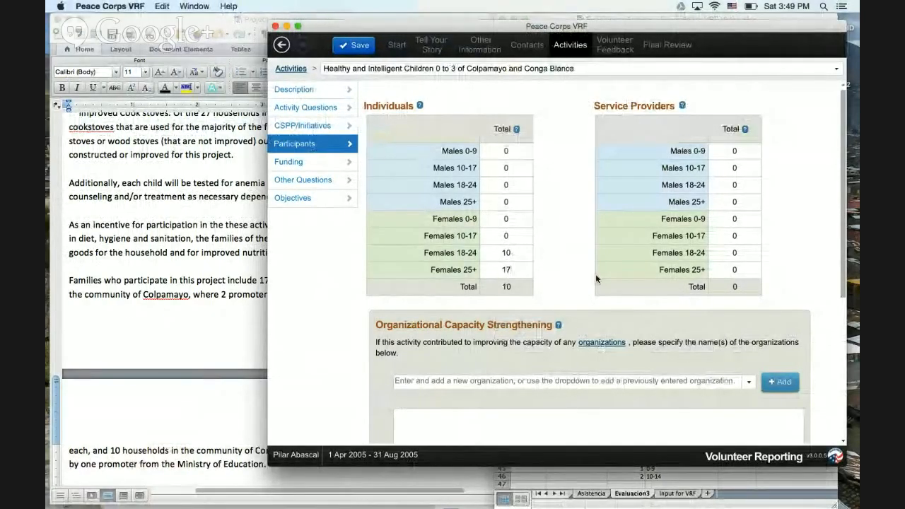
- Enter 3 females 25+ as Service Providers and answer No to Peace Corps Small Grants funding on the Funding page
left_click(734, 269)
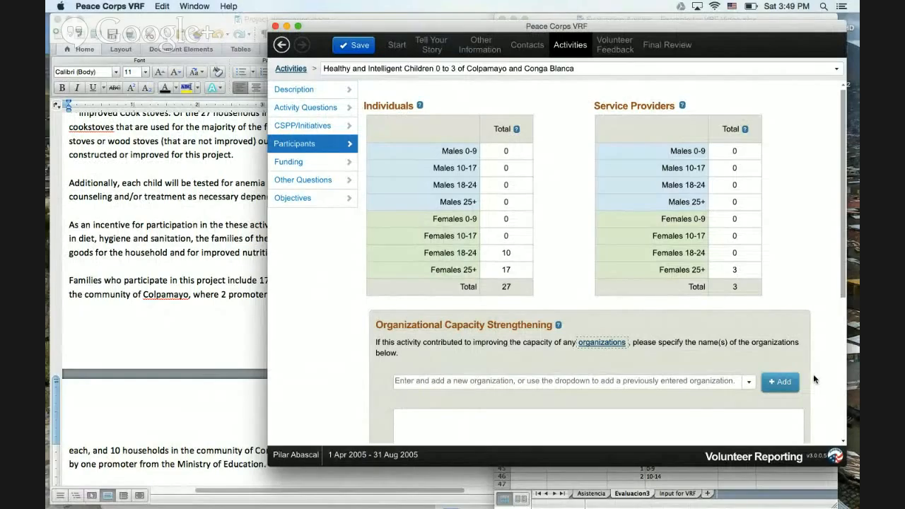
scroll(813, 374, "down", 5)
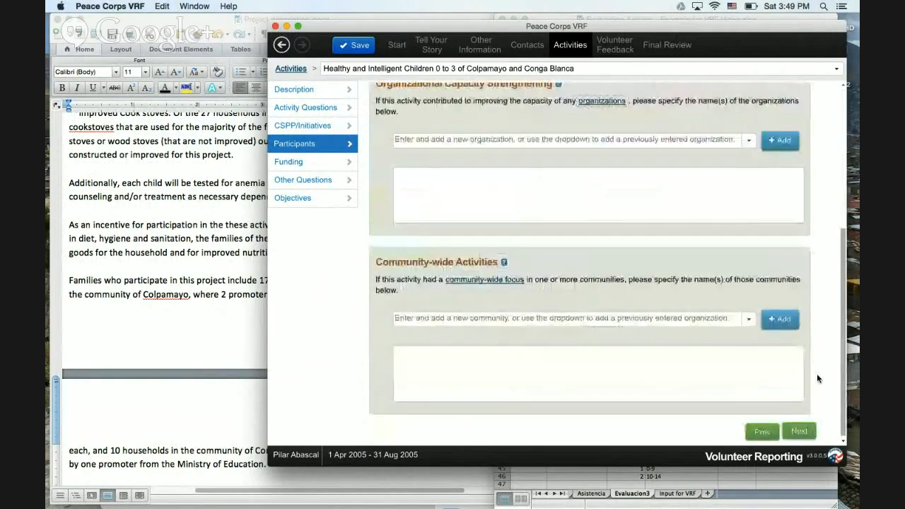
left_click(804, 430)
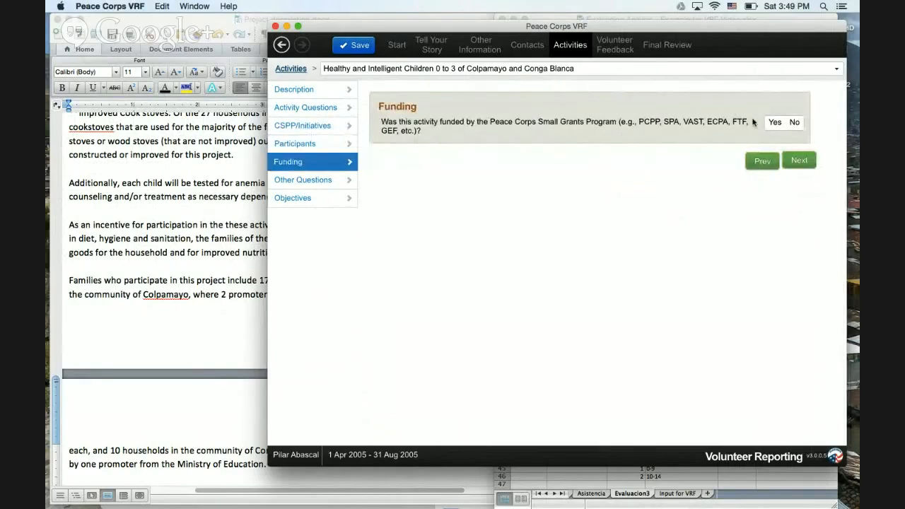
left_click(794, 123)
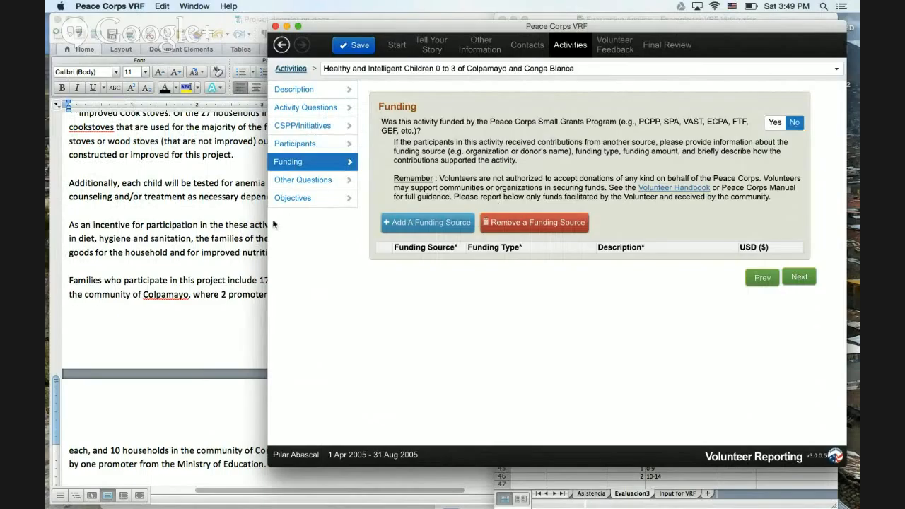
- Place the Word project description beside the VRF with its funding and community in-kind lines in view, and return to the Funding page
left_click(261, 219)
scroll(261, 215, "up", 15)
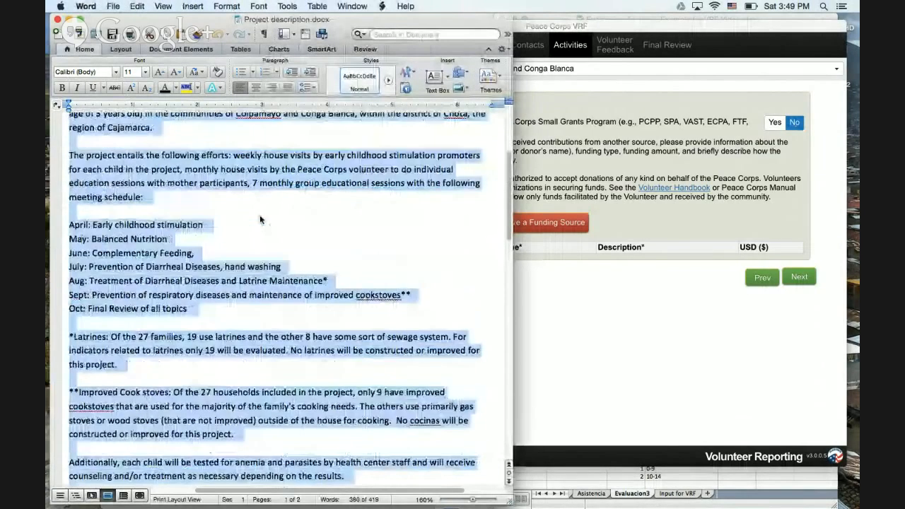
left_click(570, 294)
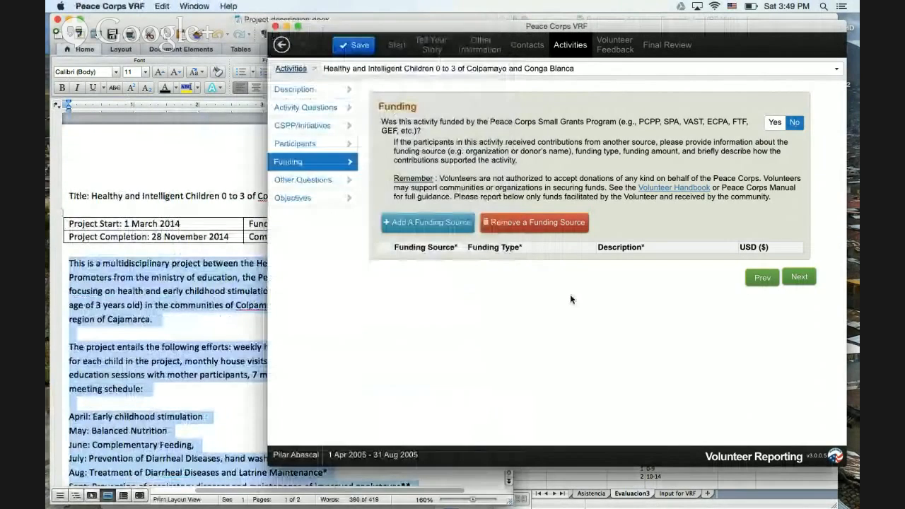
left_click_drag(448, 29, 565, 21)
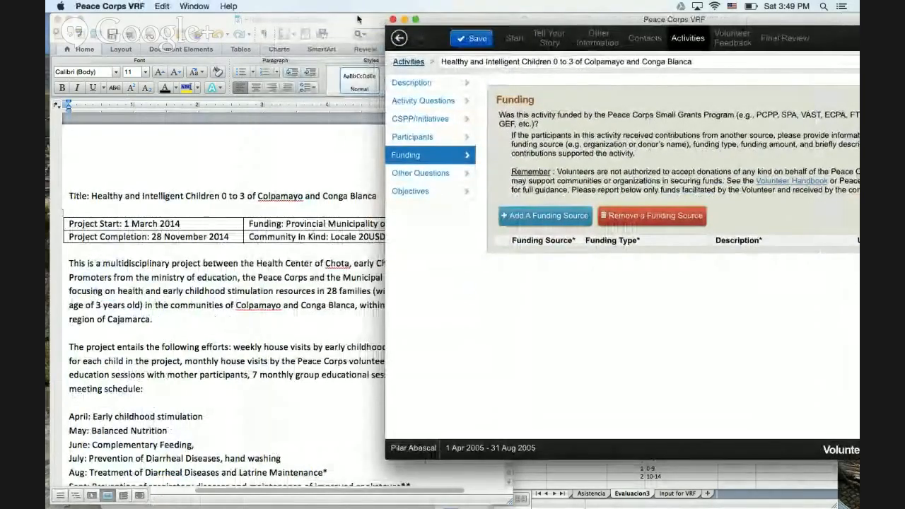
left_click(347, 21)
left_click_drag(346, 21, 290, 21)
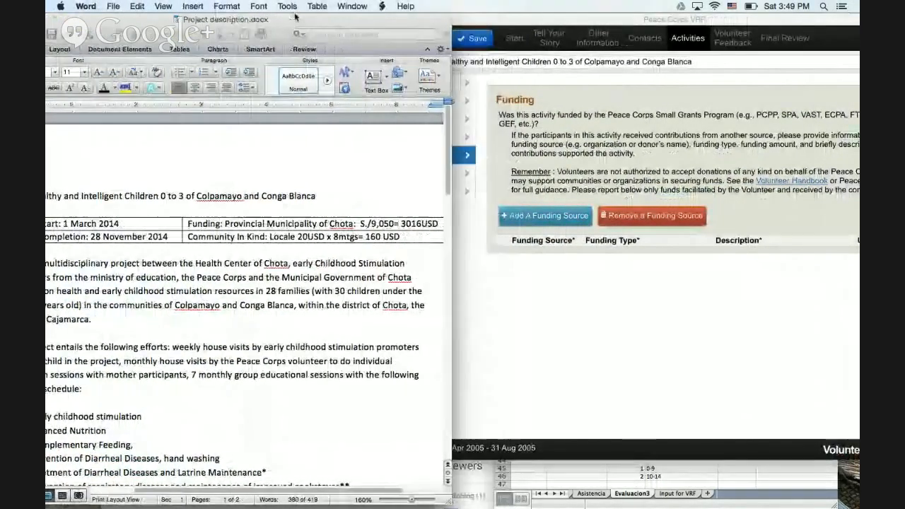
left_click(573, 306)
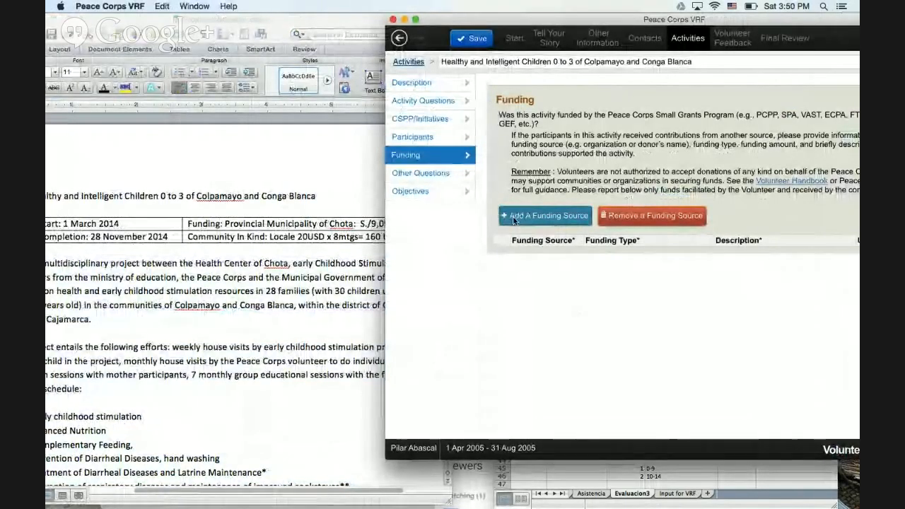
- Add a funding source named "Municipality of Chota" to the activity
left_click(539, 215)
type("Mu")
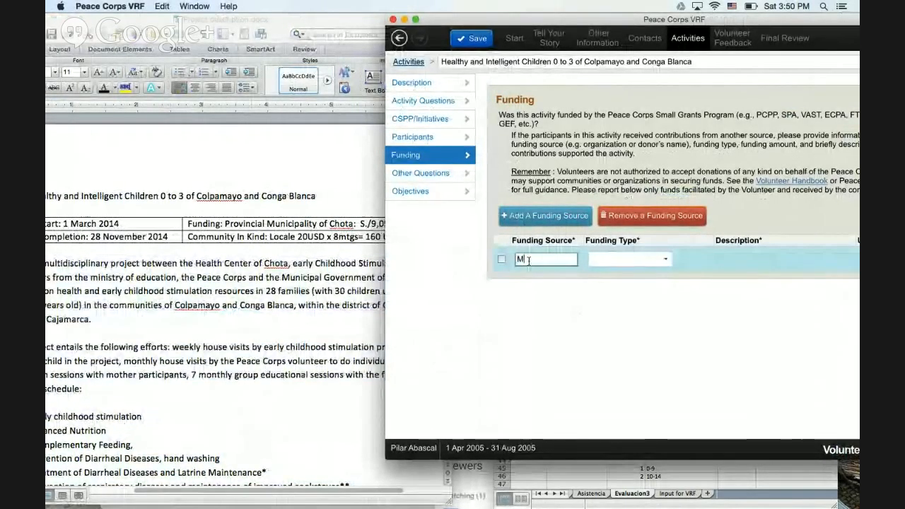
type("nicip")
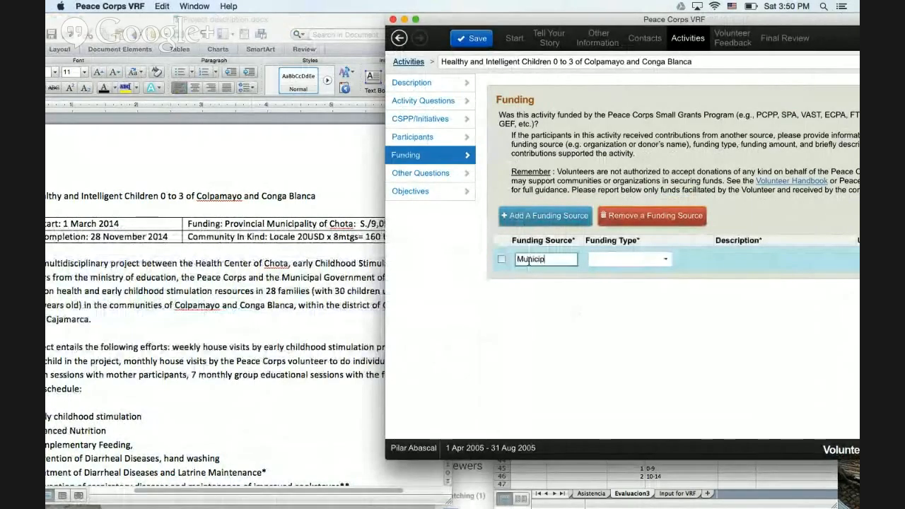
type("ality of Chota")
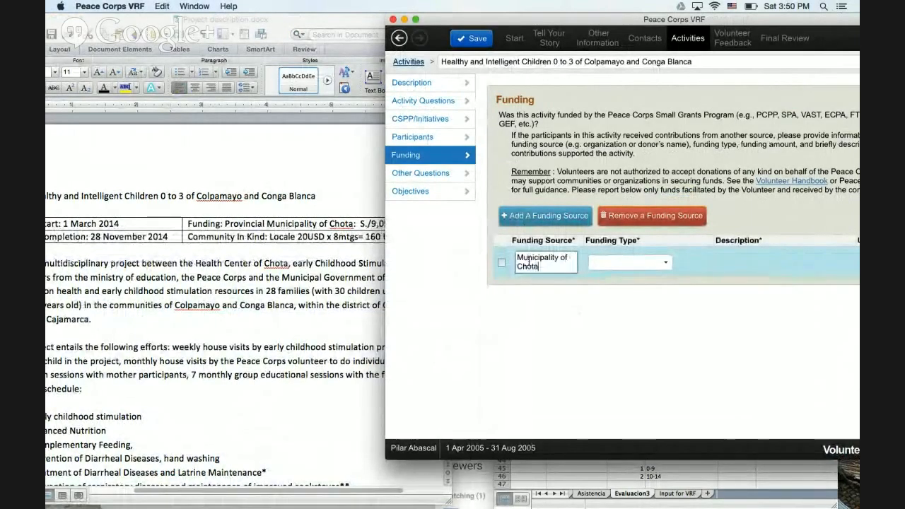
- Complete the Municipality of Chota funding row with type Community Cash, description "Educational Materials, Food supplies, Educational Toys" and an amount of 3000 USD
left_click(627, 262)
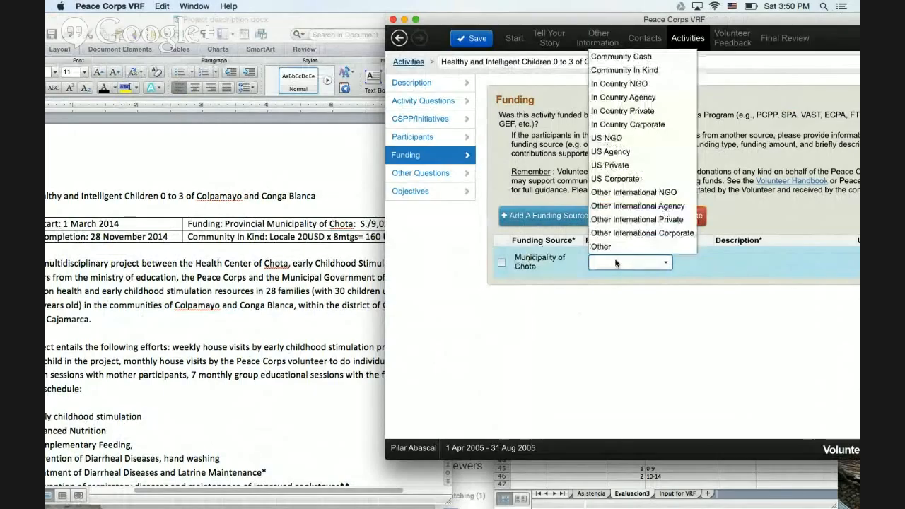
left_click(618, 58)
left_click(728, 261)
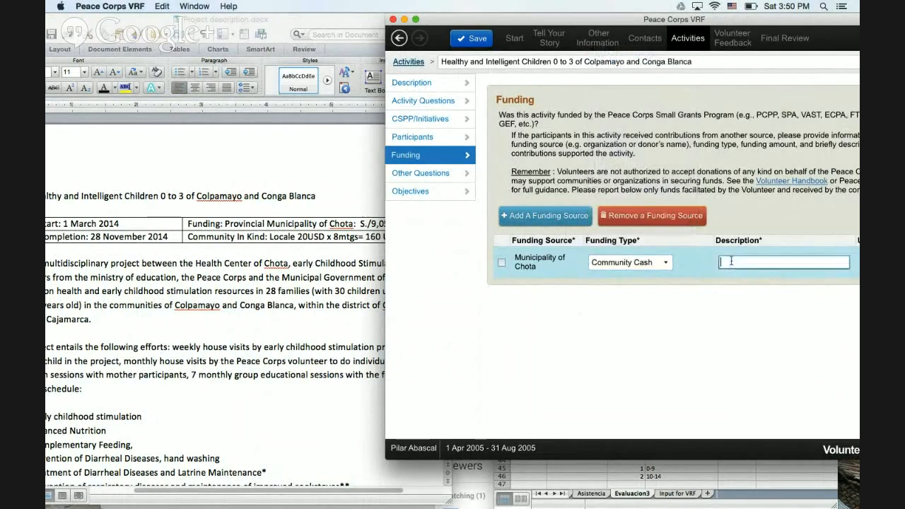
type("Educa")
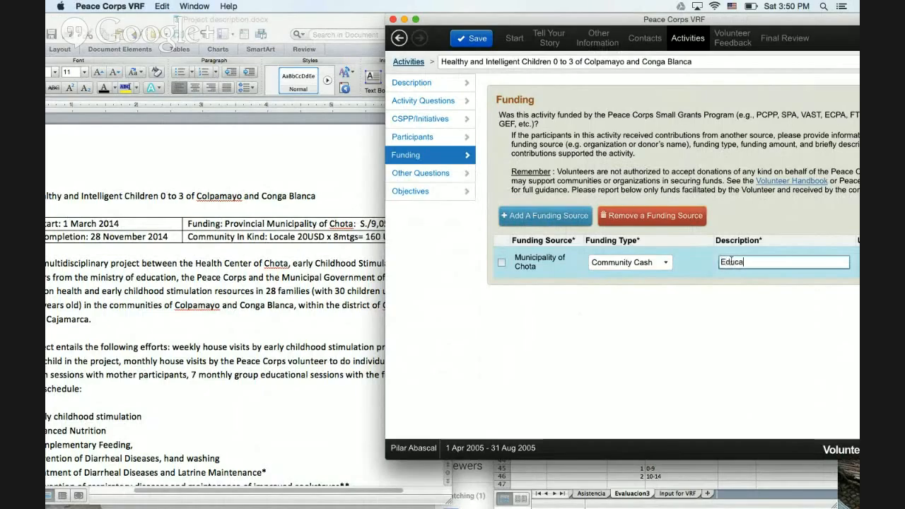
type("tional Materials, Foo")
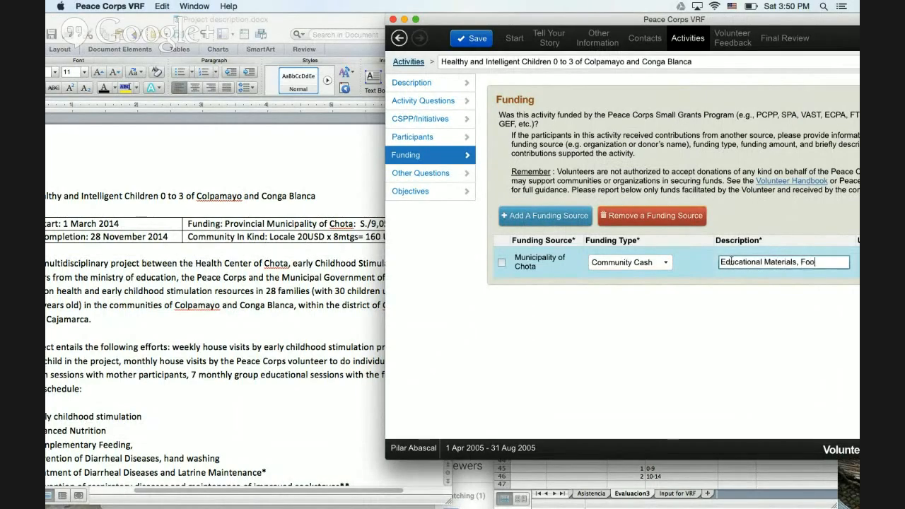
type("d Supplies,")
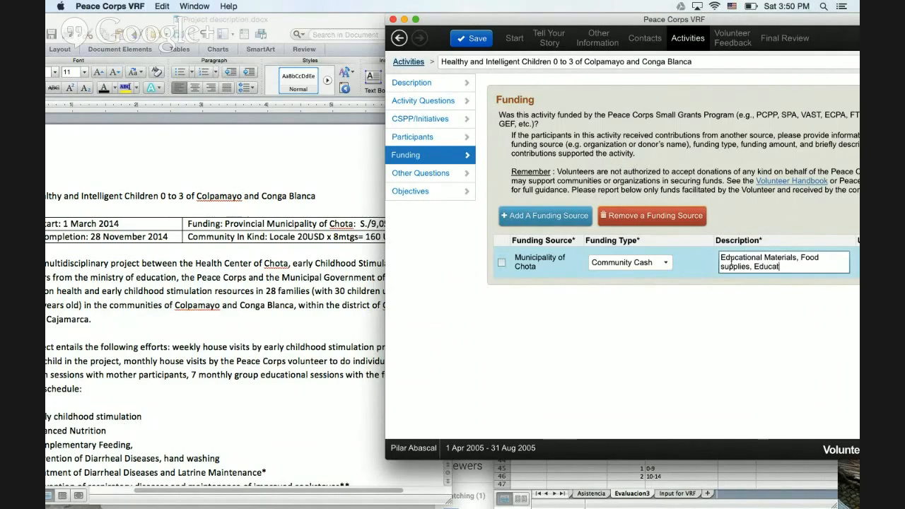
type("Educational Toys")
key("Return")
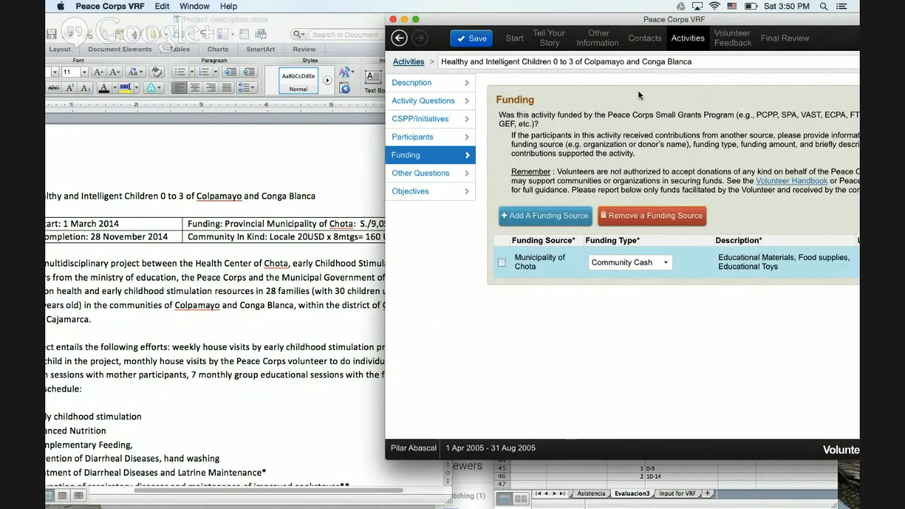
left_click_drag(598, 25, 465, 17)
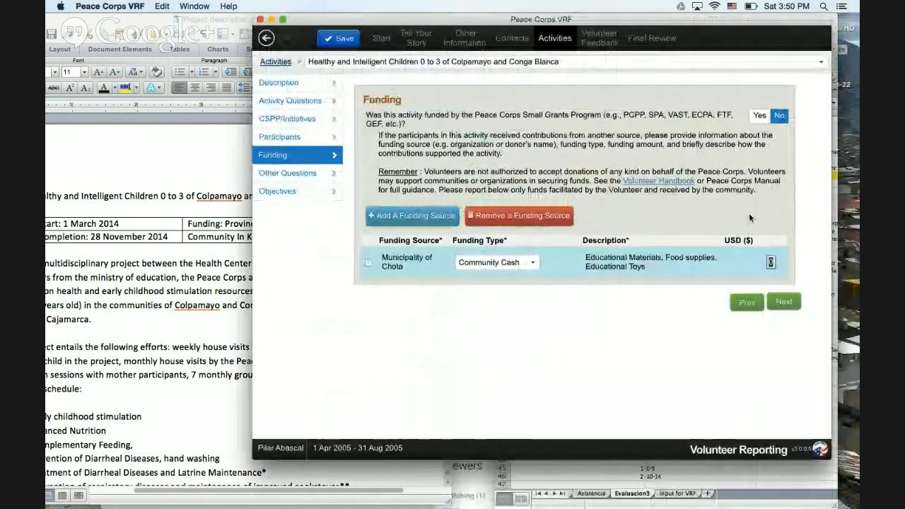
type("3000")
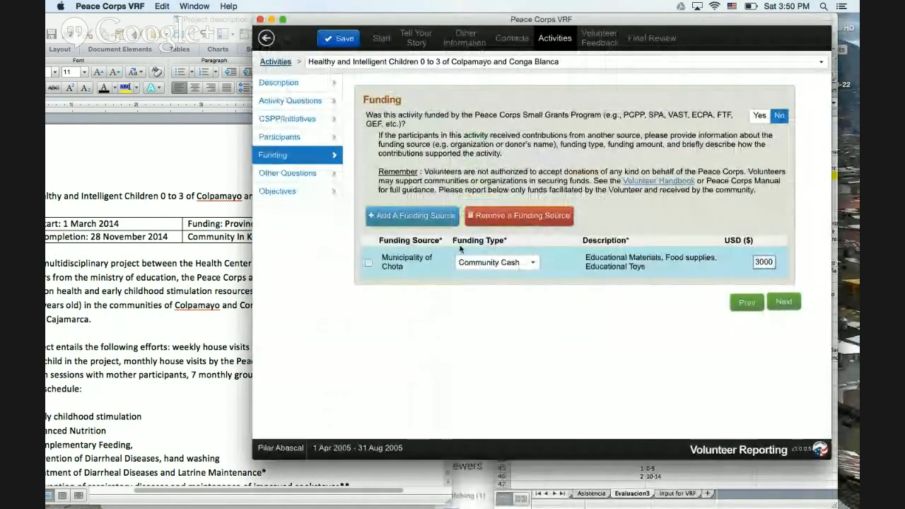
- Add a second funding source named "Community of Colpamayo and Conga Blanca" to the activity
left_click(432, 215)
left_click(432, 289)
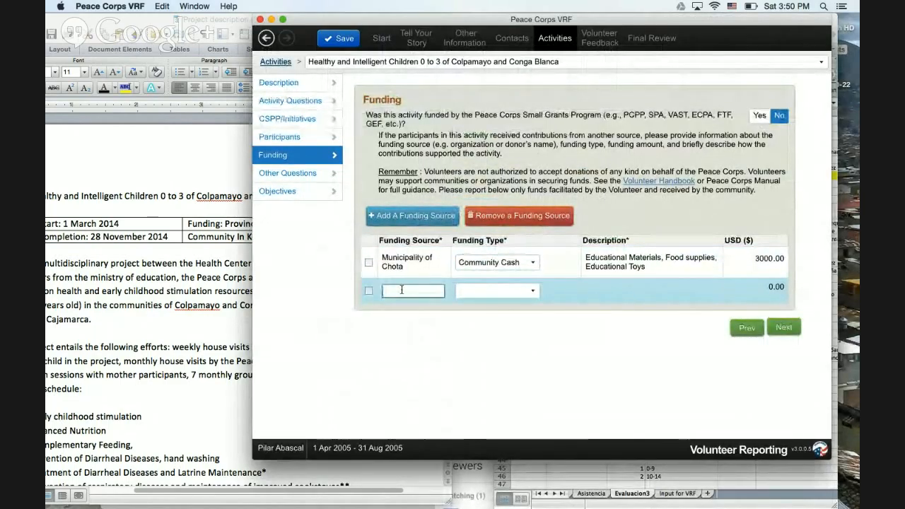
type("Community o")
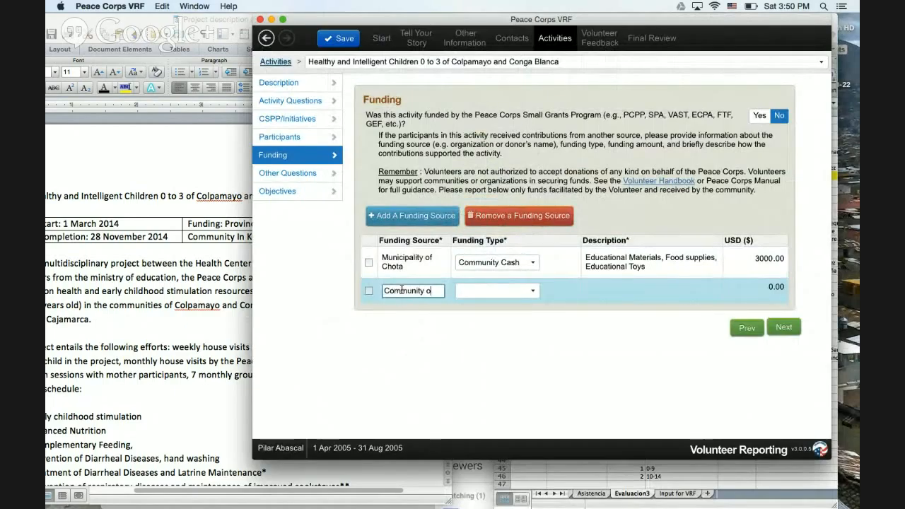
type("f Colpam")
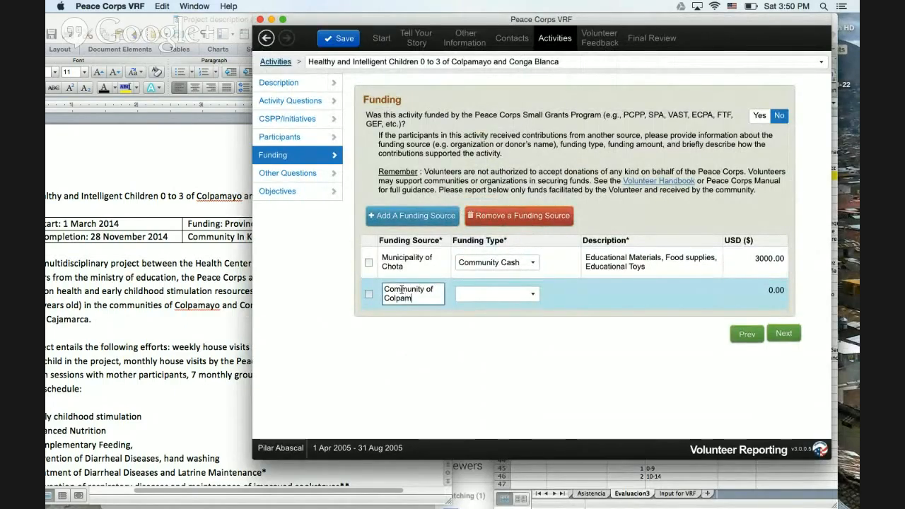
type("ayo and Conga")
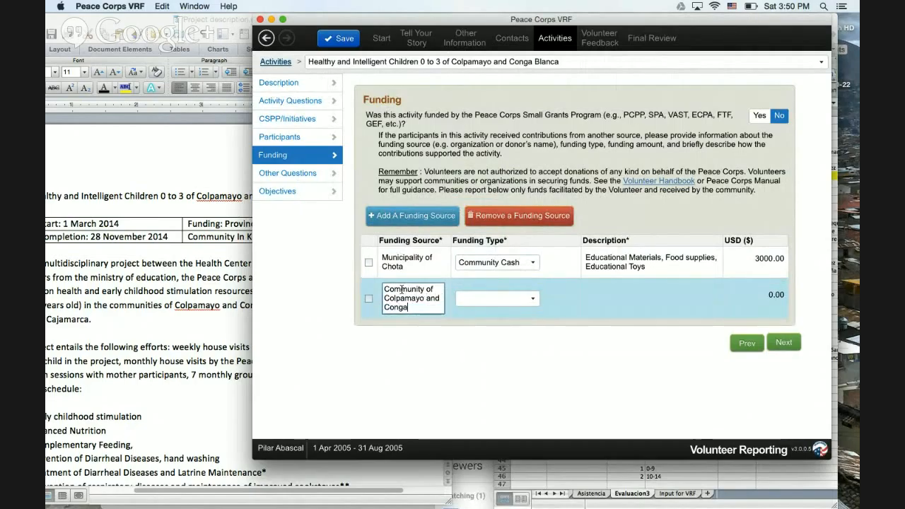
type(" Blanc")
type("a")
key("Tab")
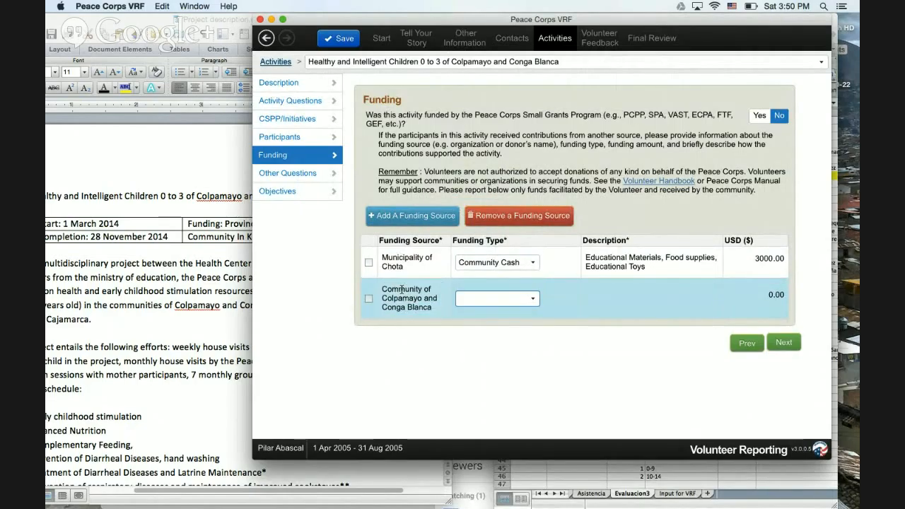
- Set the second source's funding type to Community In Kind and describe it as "Use of community local for educational sessions"
left_click(470, 298)
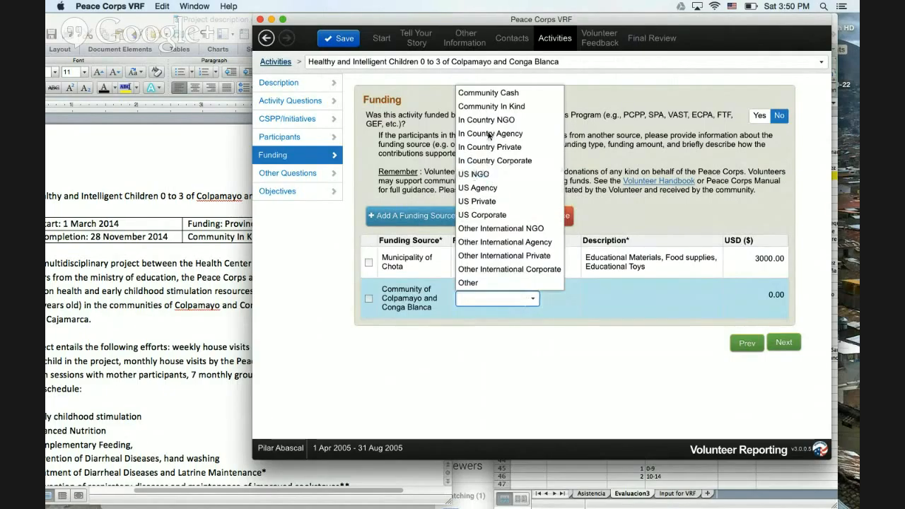
left_click(504, 108)
left_click(606, 300)
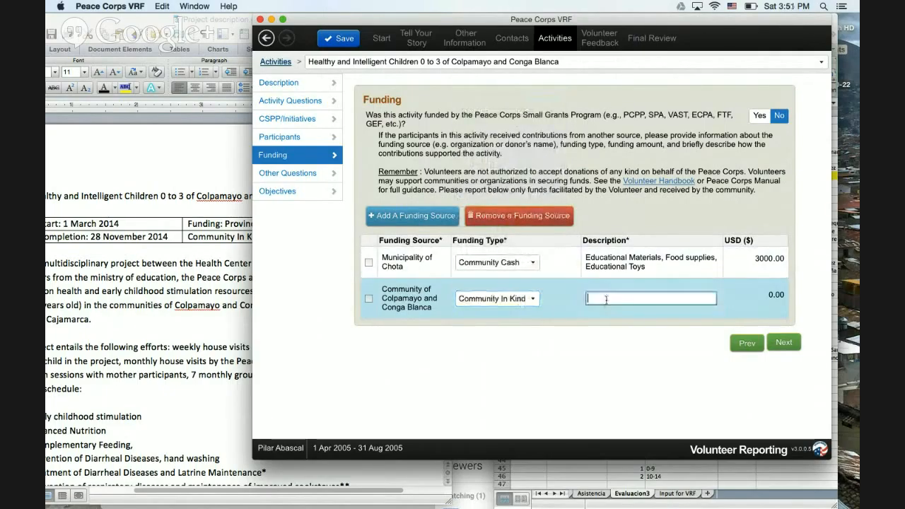
type("Us")
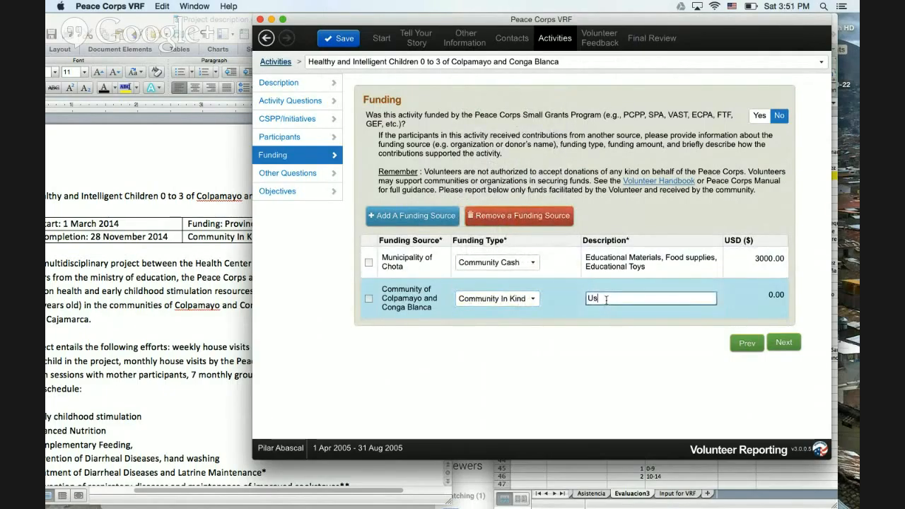
type("e of comm")
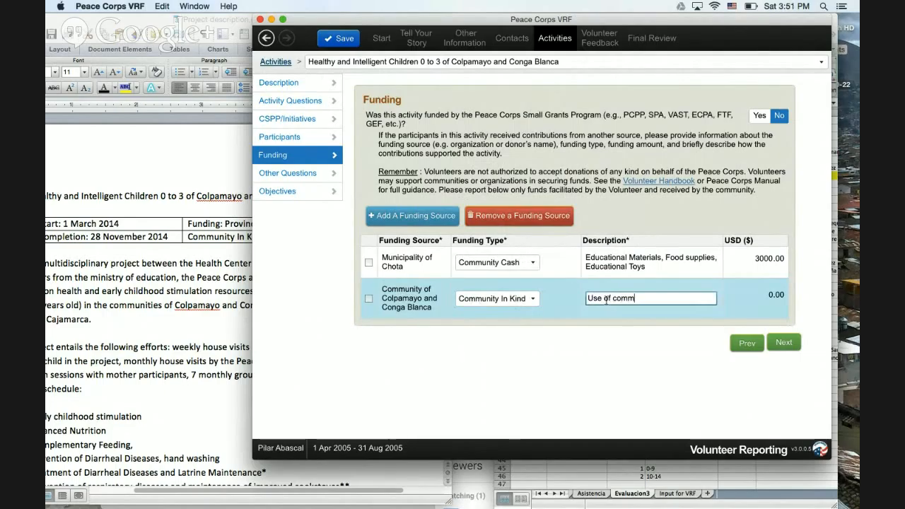
type("unity lo")
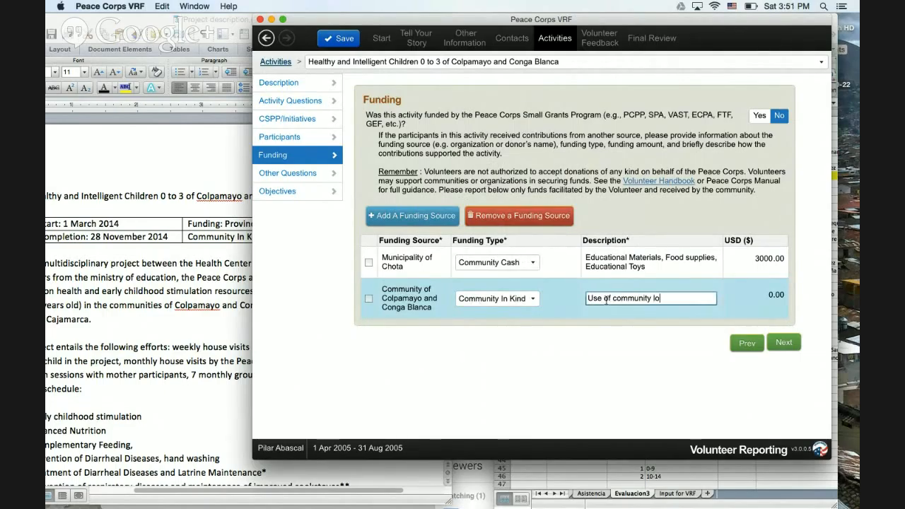
type("cal for education")
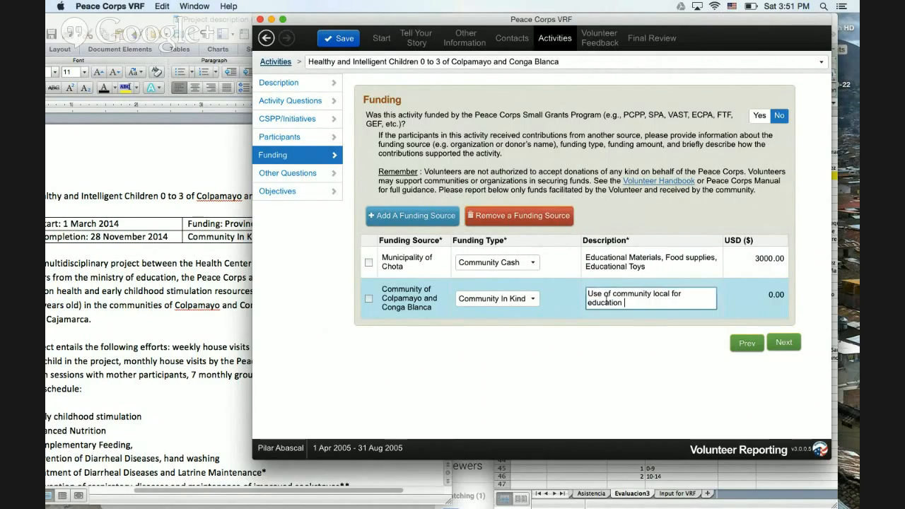
key("BackSpace")
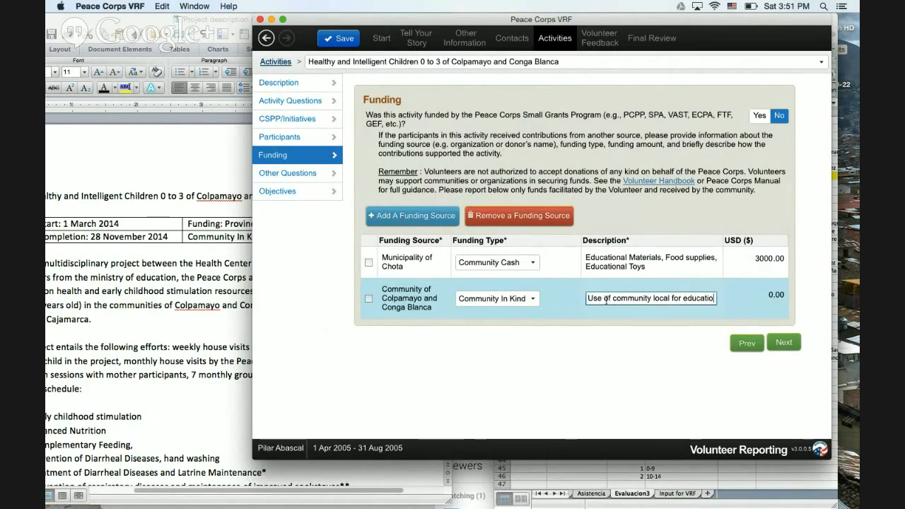
type("l sessions")
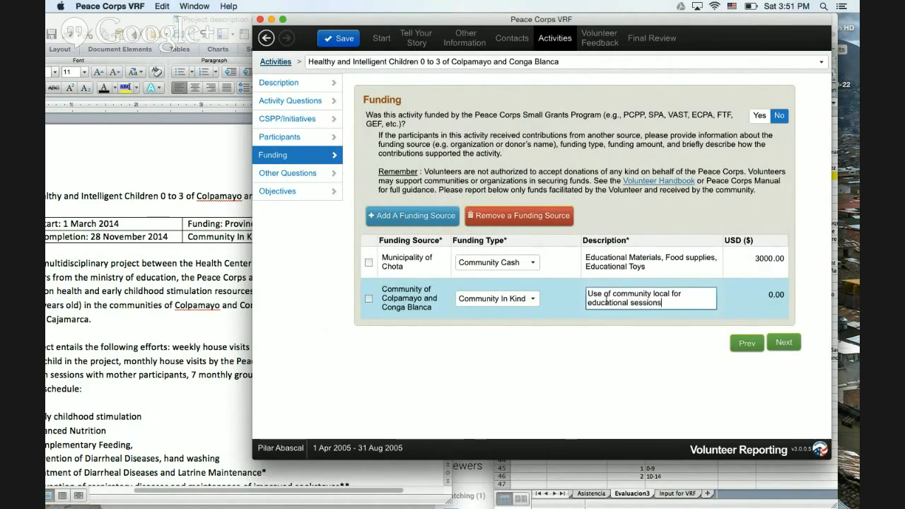
left_click(779, 296)
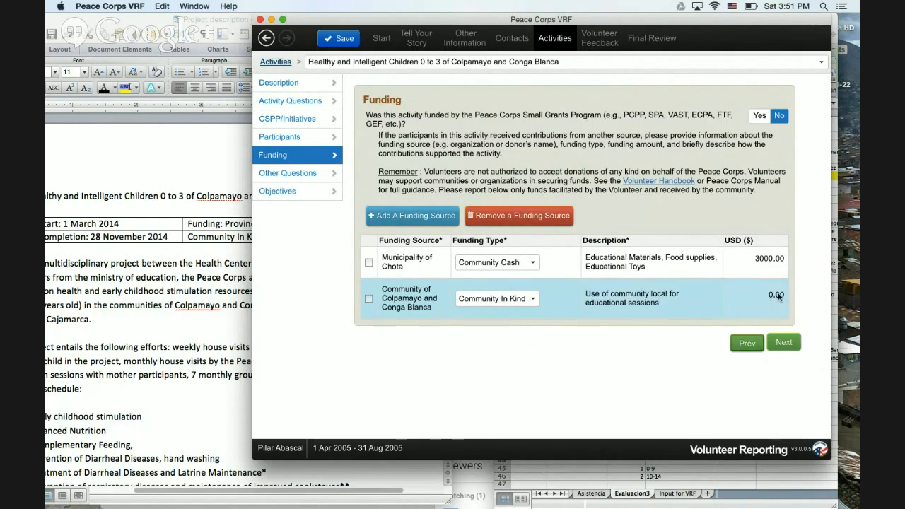
- Pass over Other Questions and select objectives CHP 1.1 Early childhood stimulation (ECS), CHP 1.2 Healthy Homes and CHP 1.3 Nutrition
left_click(783, 343)
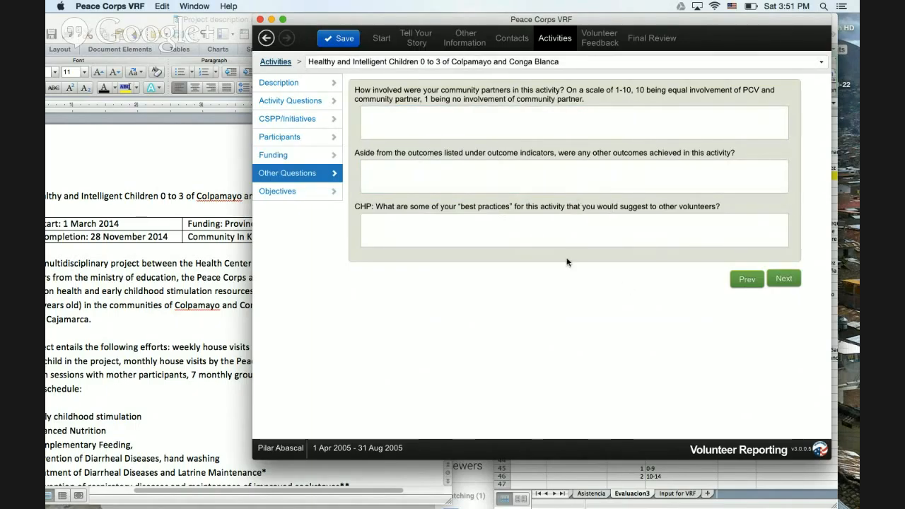
left_click(784, 280)
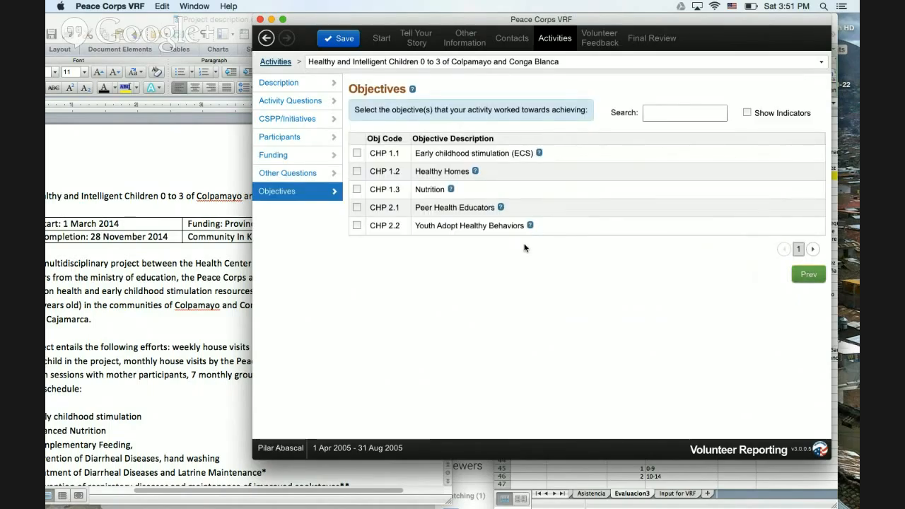
left_click(358, 153)
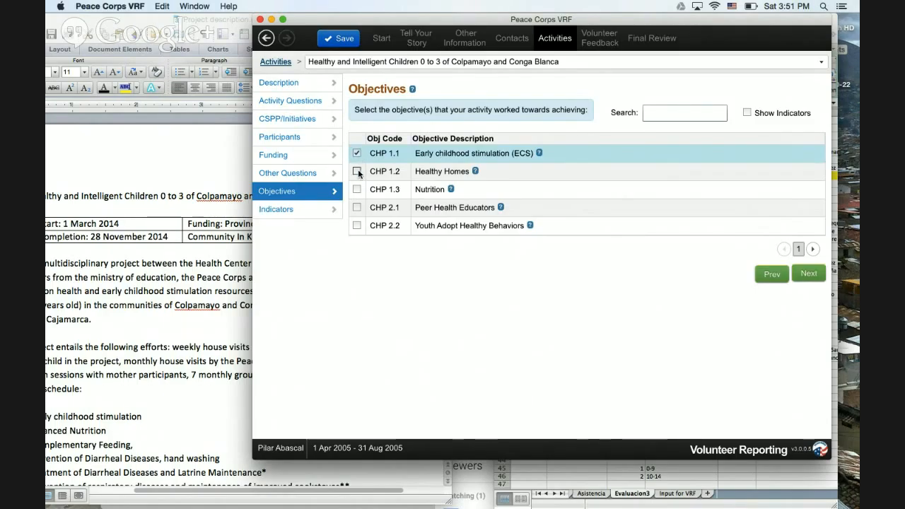
left_click(357, 171)
left_click(358, 189)
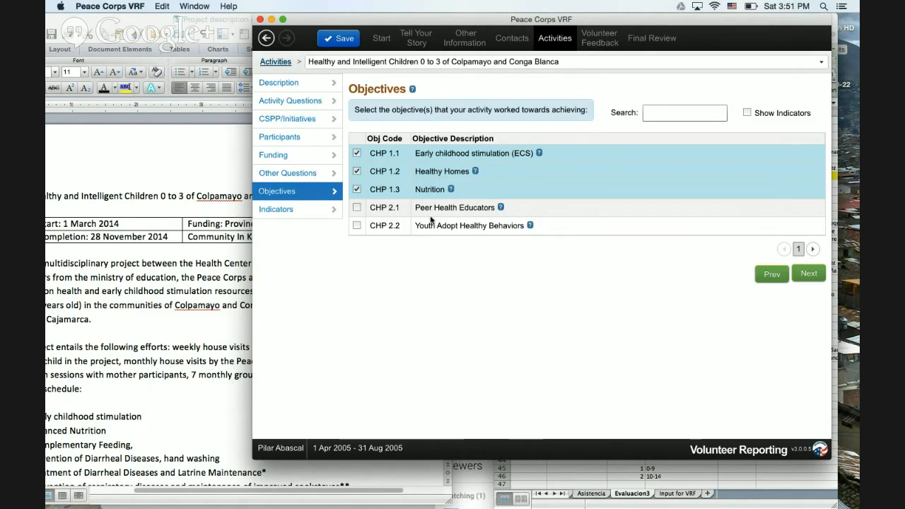
- Open the activity's Indicators page and sort the list by indicator code in ascending order
left_click(801, 275)
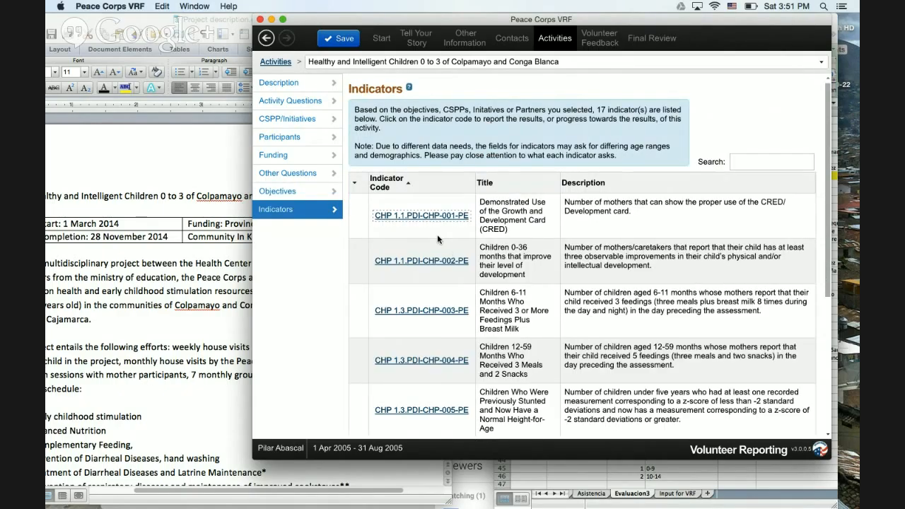
left_click(408, 185)
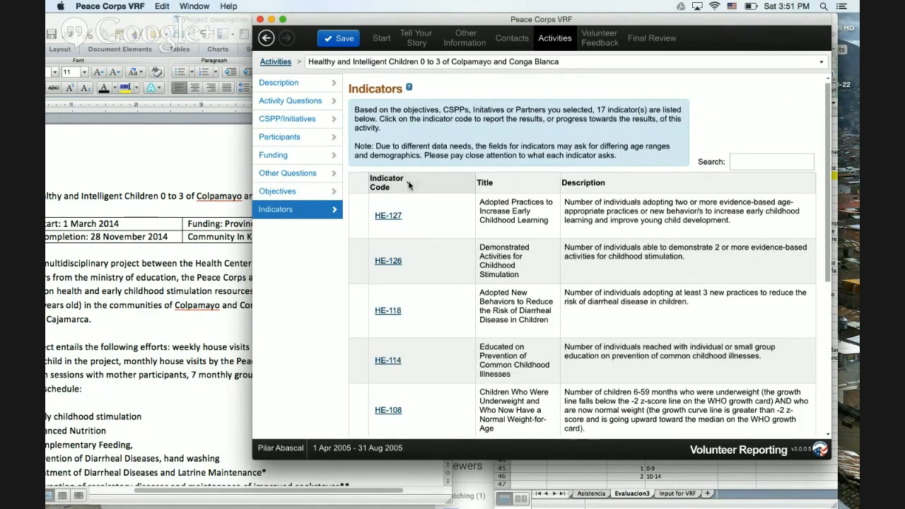
left_click(408, 185)
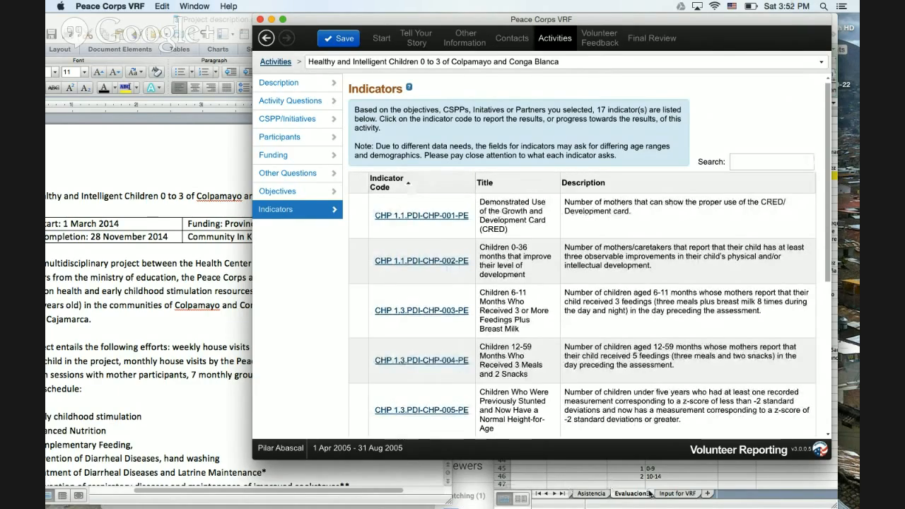
- Switch to the Input for VRF sheet in the Excel evaluation and arrange it side by side with the VRF's Indicators page
left_click(612, 470)
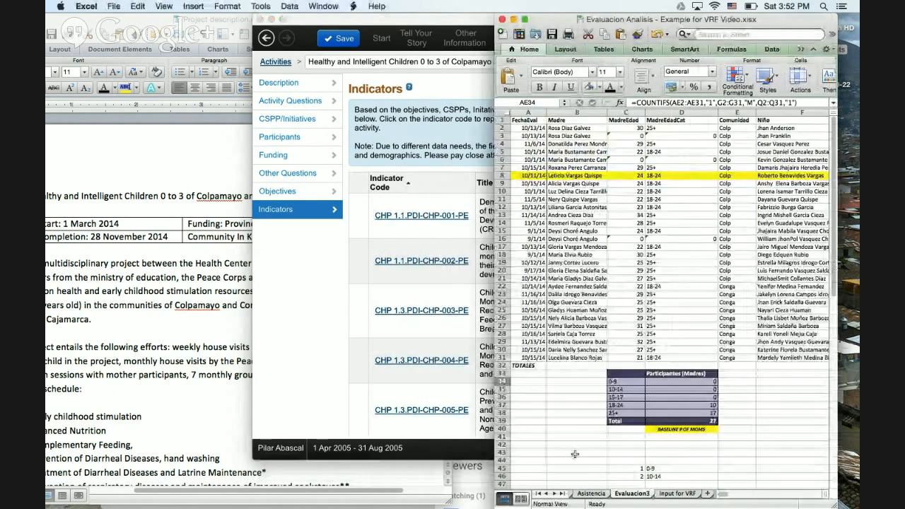
left_click(676, 494)
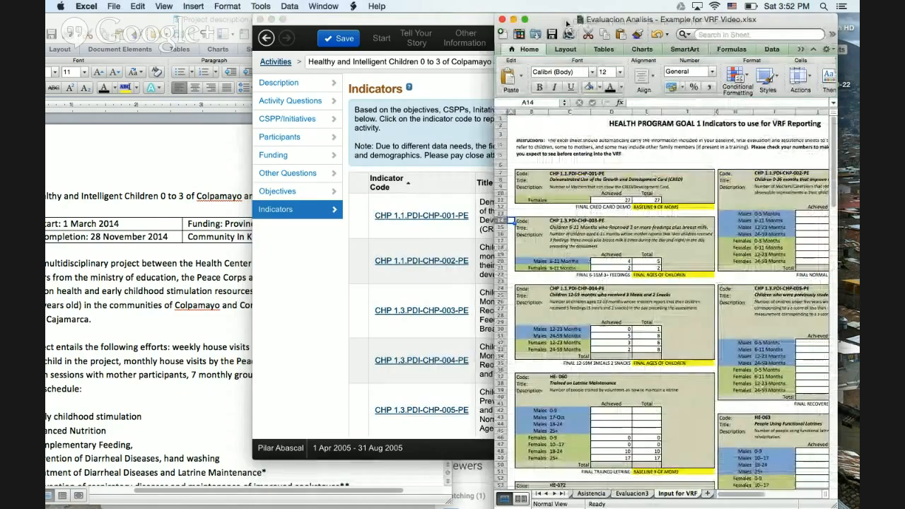
left_click_drag(548, 22, 110, 37)
left_click_drag(476, 20, 566, 22)
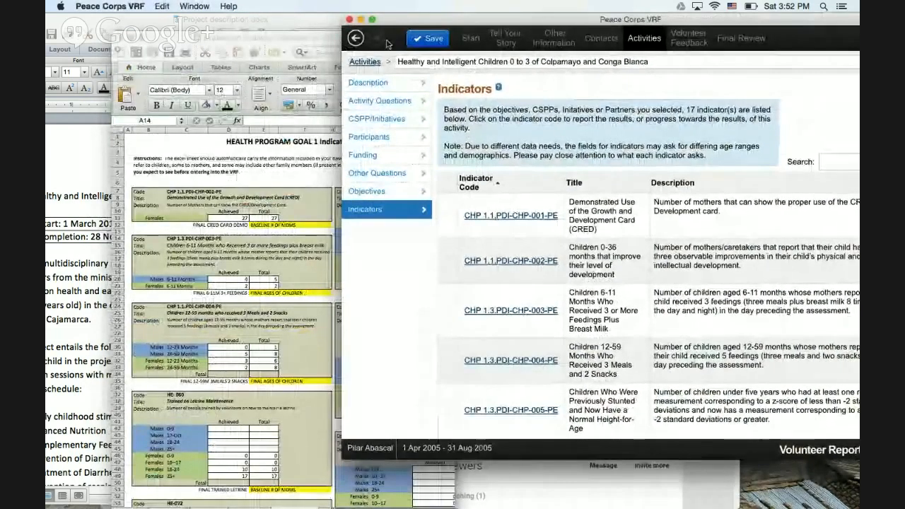
left_click_drag(416, 21, 355, 21)
left_click_drag(275, 26, 126, 49)
left_click_drag(234, 37, 738, 22)
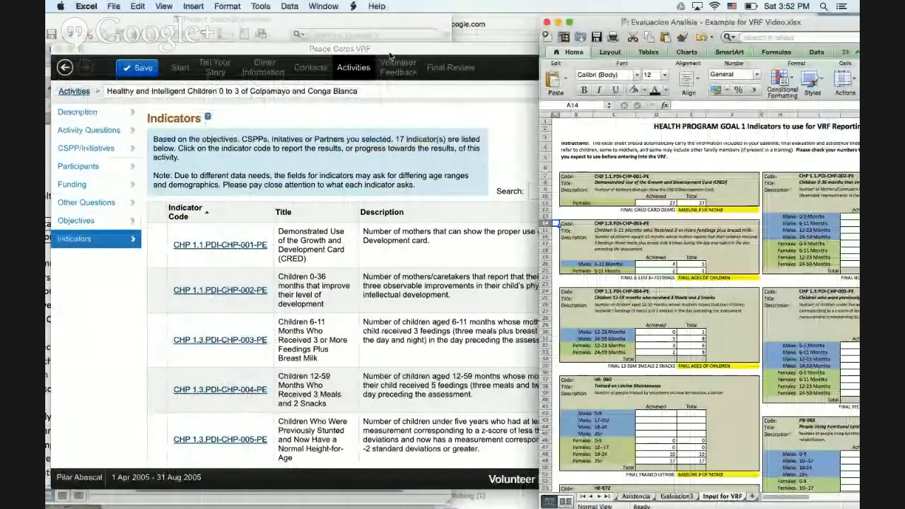
left_click_drag(390, 50, 389, 27)
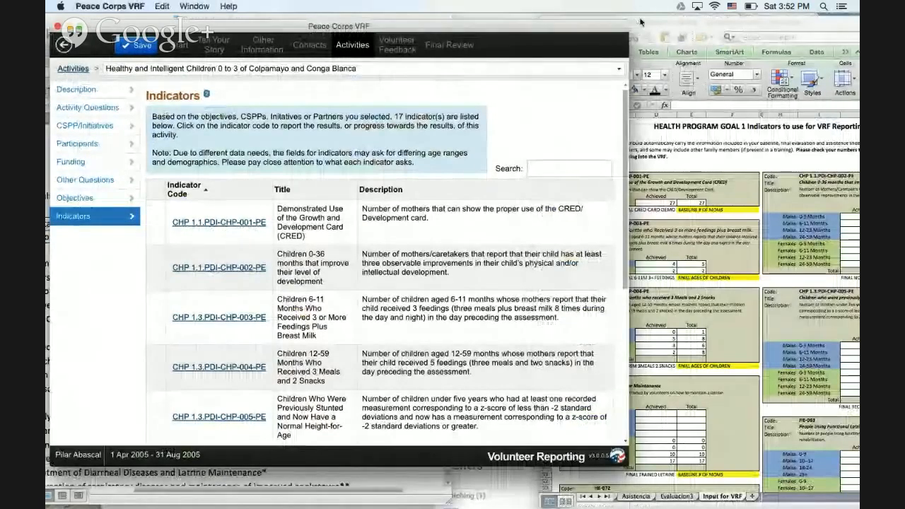
left_click(633, 40)
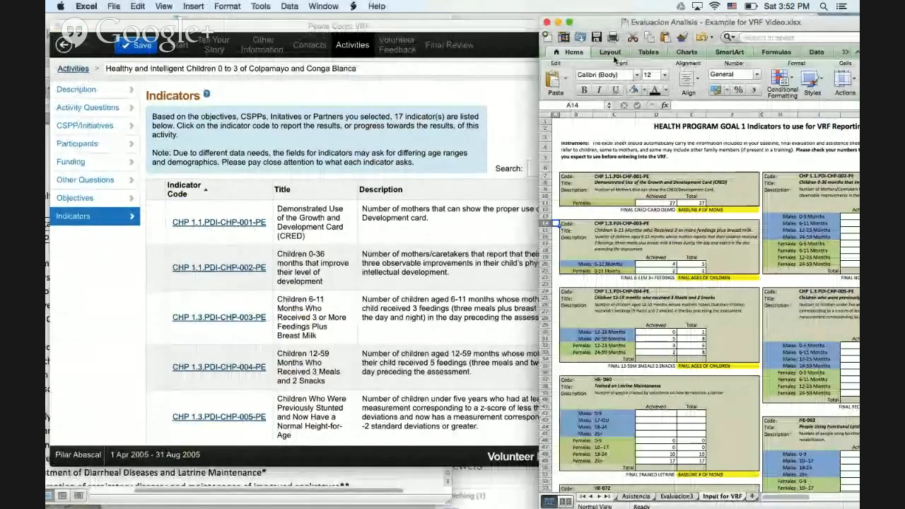
- Open indicator CHP 1.1.PDI-CHP-001-PE and report 27 females achieved out of a total of 27
left_click(234, 222)
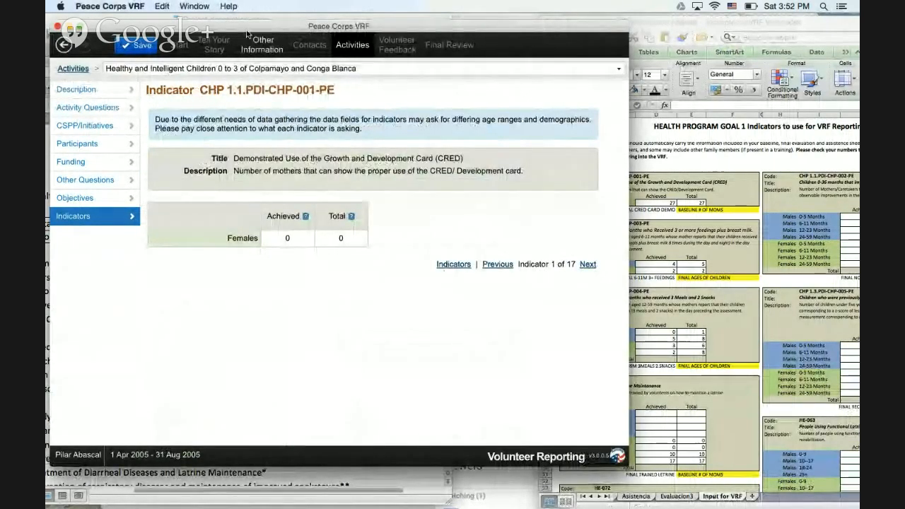
left_click_drag(248, 26, 158, 19)
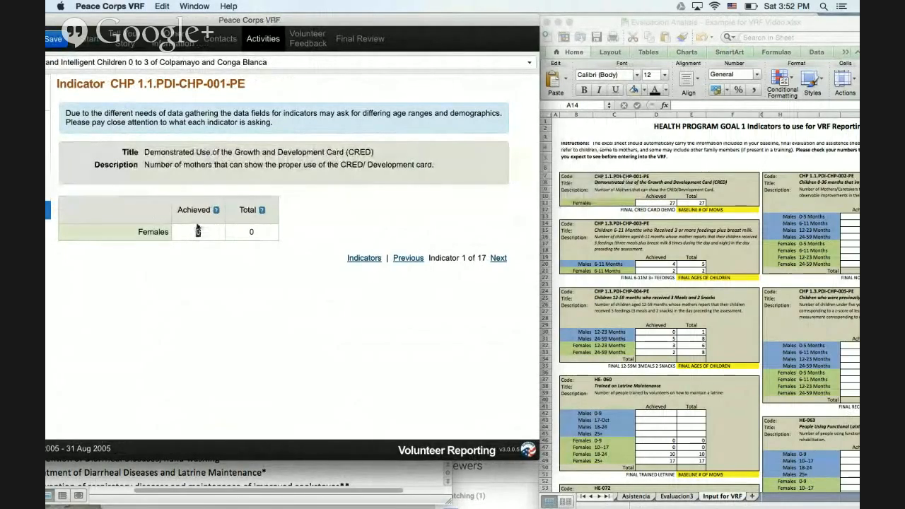
type("27")
key("Tab")
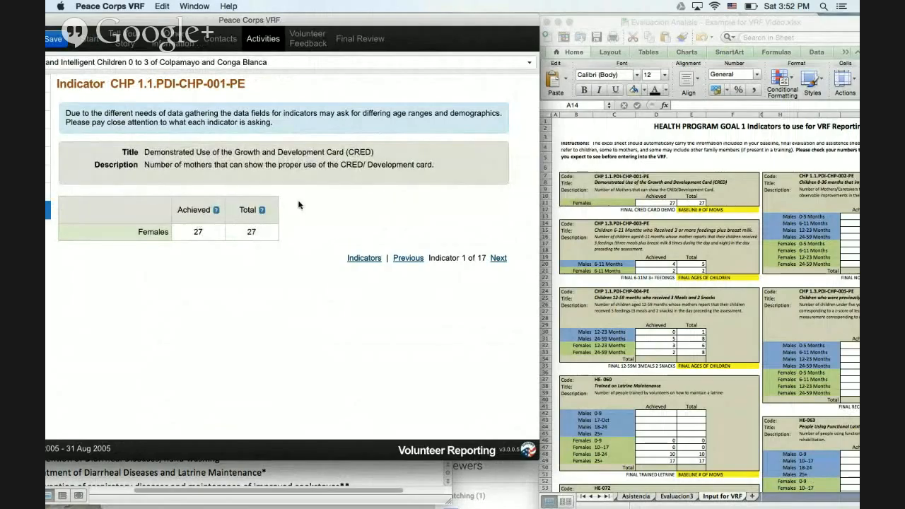
- Advance to indicator CHP 1.1.PDI-CHP-002-PE and bring its full block of figures into view in the Excel evaluation beside it
left_click(498, 258)
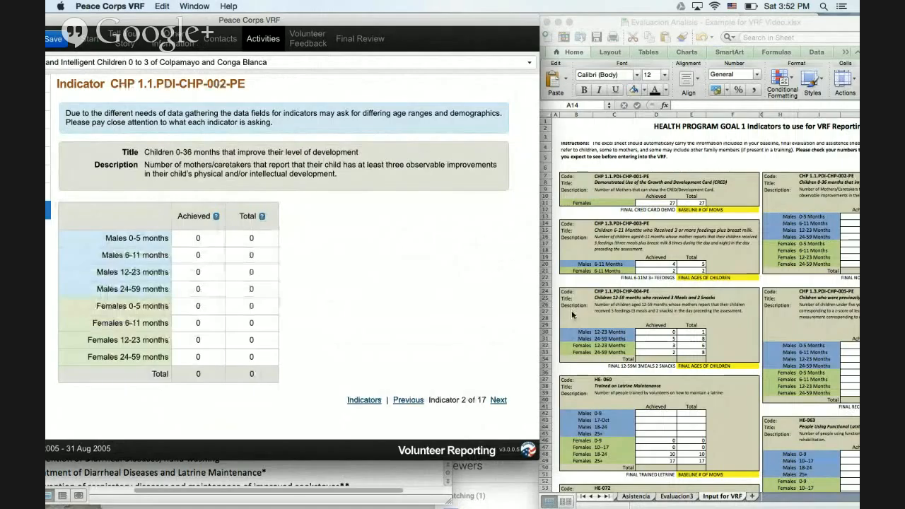
left_click(680, 24)
left_click_drag(681, 25, 599, 22)
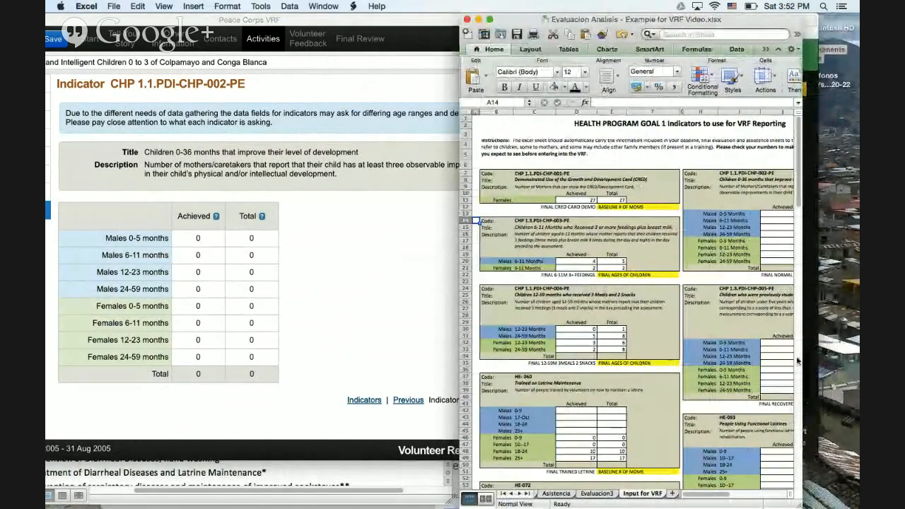
left_click(768, 254)
scroll(768, 254, "right", 1)
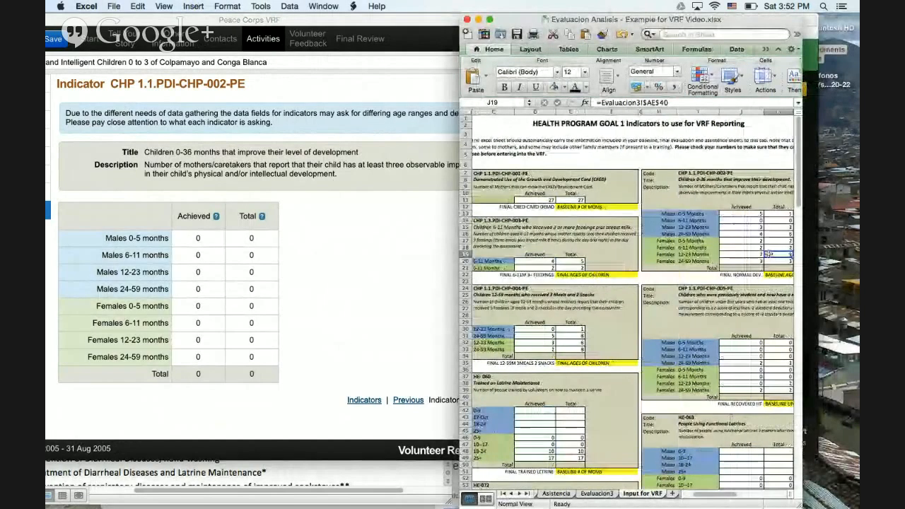
key("Right")
key("Right")
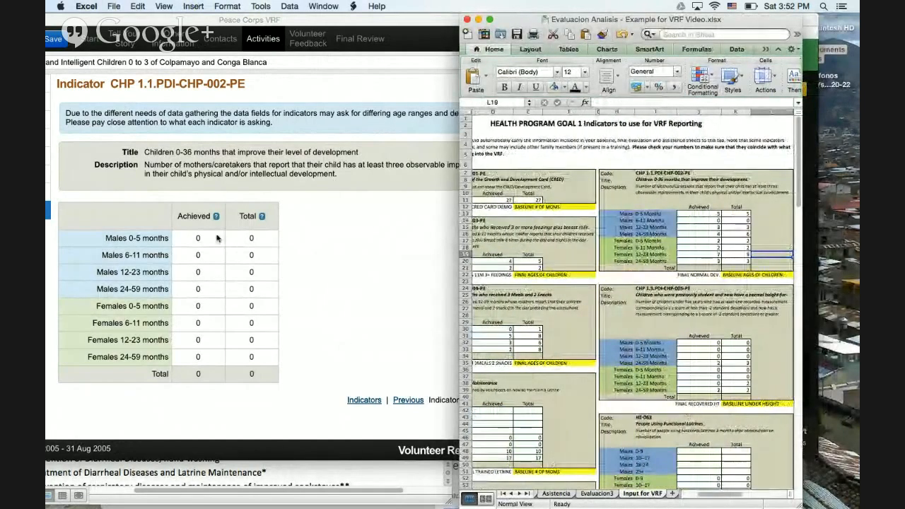
- Report CHP-002 achieved and total for males: 0-5 months 5 of 5, 6-11 months 0 of 0, 12-23 months 3 of 3, 24-59 months 4 of 6
left_click(217, 239)
left_click(217, 235)
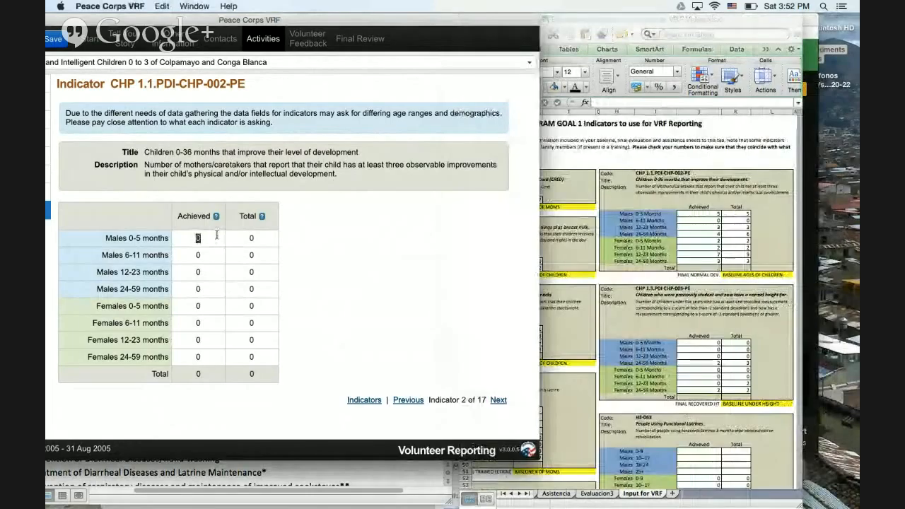
type("5")
key("Tab")
type("5")
key("Tab")
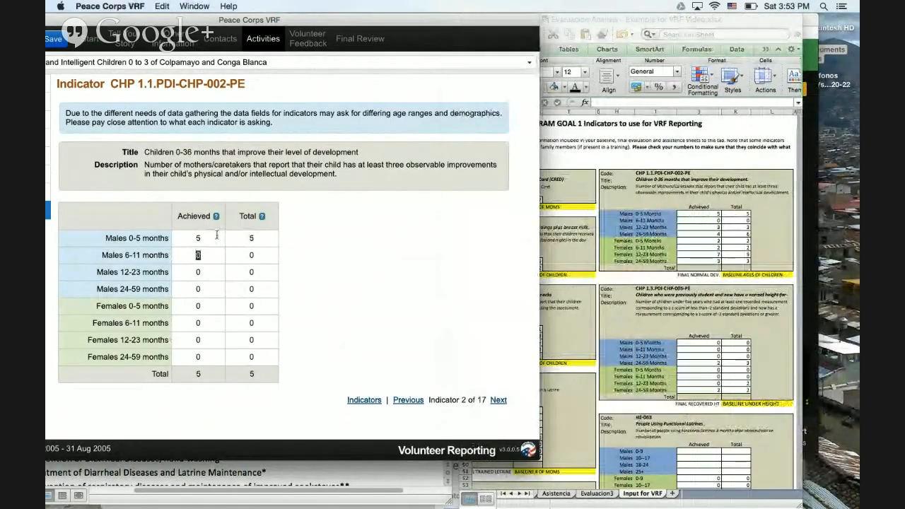
key("Tab")
key("Tab")
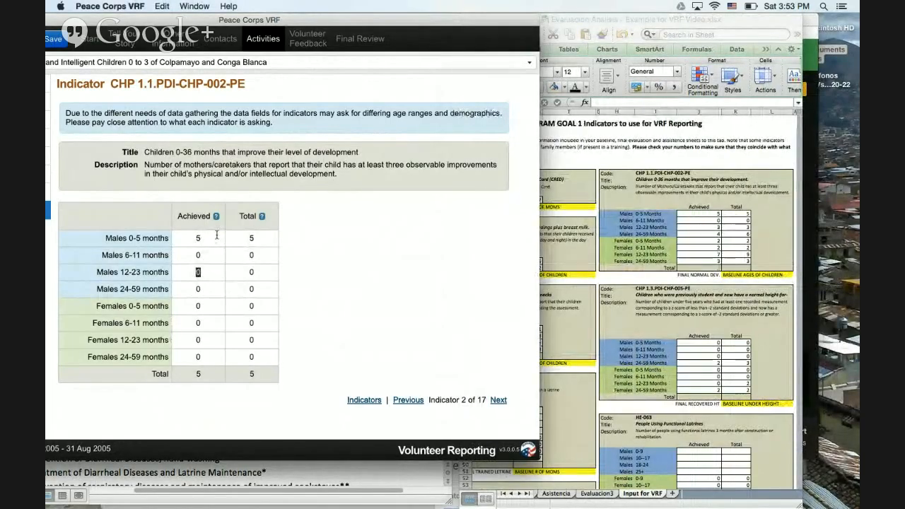
type("3")
key("Tab")
type("3")
key("Tab")
type("4")
key("Tab")
- Report CHP-002 achieved and total for females: 0-5 months 2 of 2, 6-11 months 2 of 2, 12-23 months 7 of 9, 24-59 months 3 of 3
type("2")
key("Tab")
type("2")
type("7")
key("Tab")
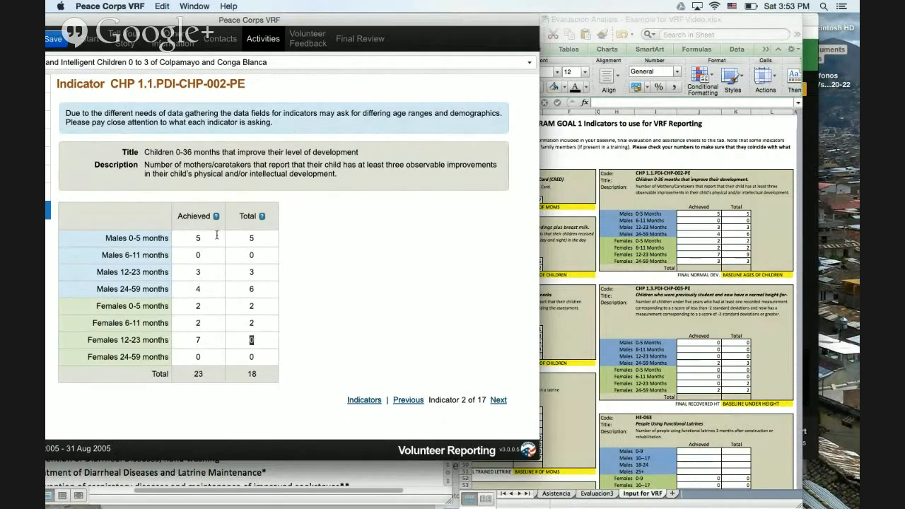
key("Tab")
type("3")
key("Tab")
type("3")
- Report indicator CHP 1.3.PDI-CHP-003-PE from the Excel figures as 4 of 5 males and 2 of 2 females aged 6-11 months
left_click(500, 400)
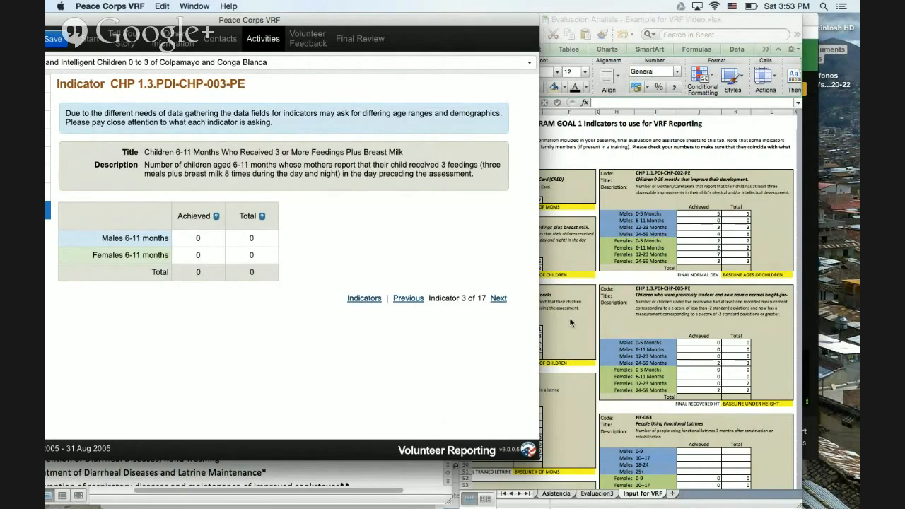
left_click(574, 342)
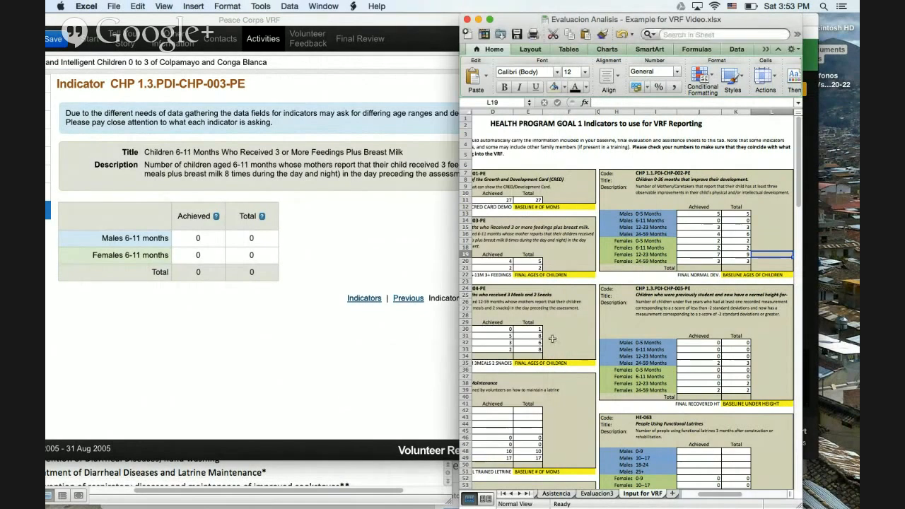
left_click(509, 238)
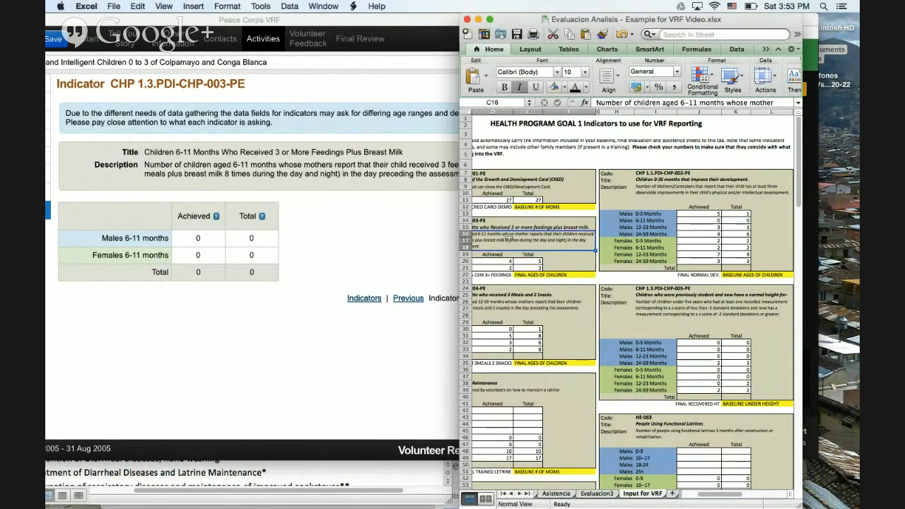
key("Left")
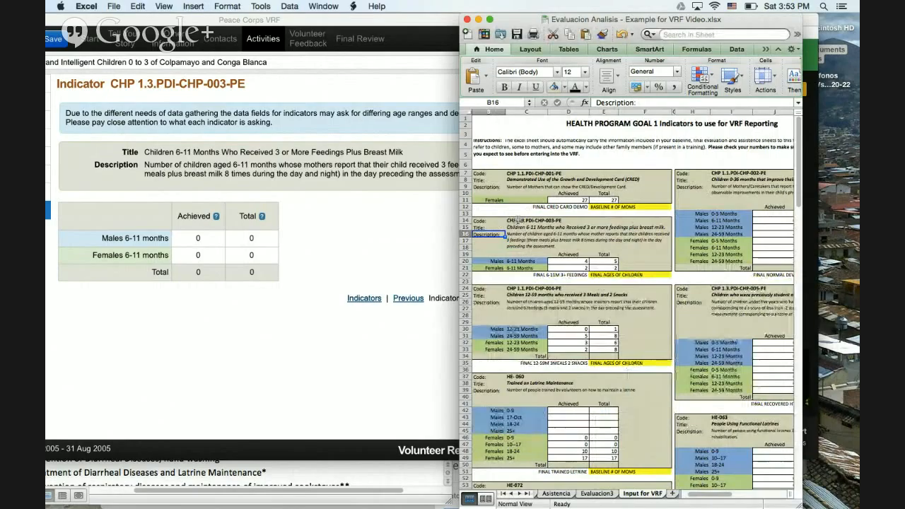
left_click(197, 237)
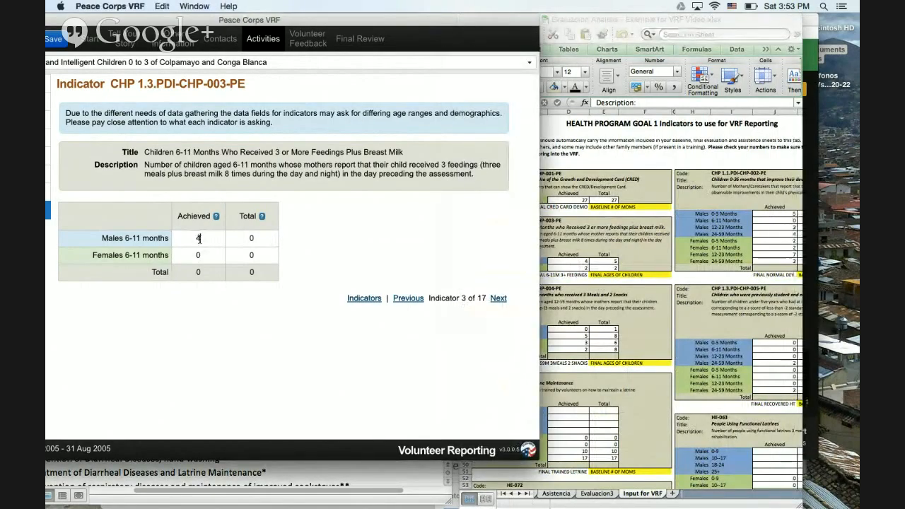
type("4")
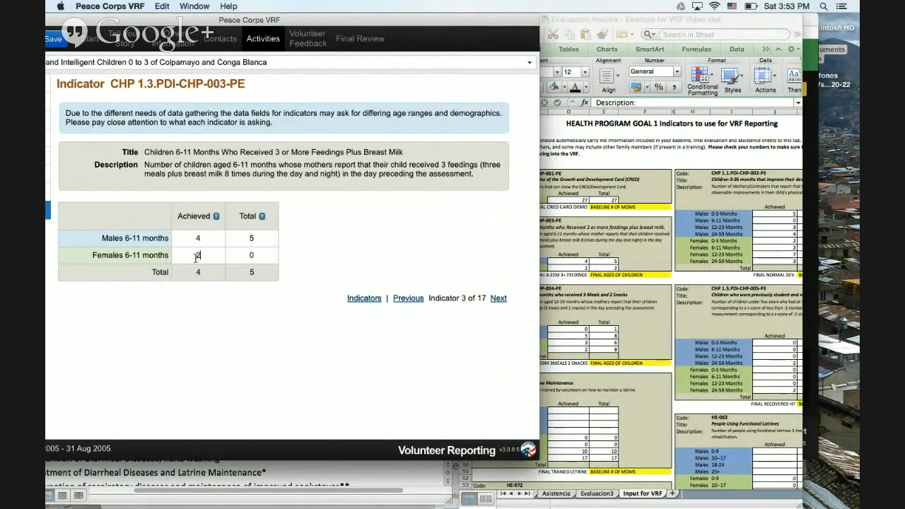
key("Tab")
type("2")
key("Tab")
- Report CHP 1.3.PDI-CHP-004-PE for 12-23 and 24-59 months: males 0 of 1 and 5 of 8, females 3 of 6 and 2 of 8
left_click(498, 297)
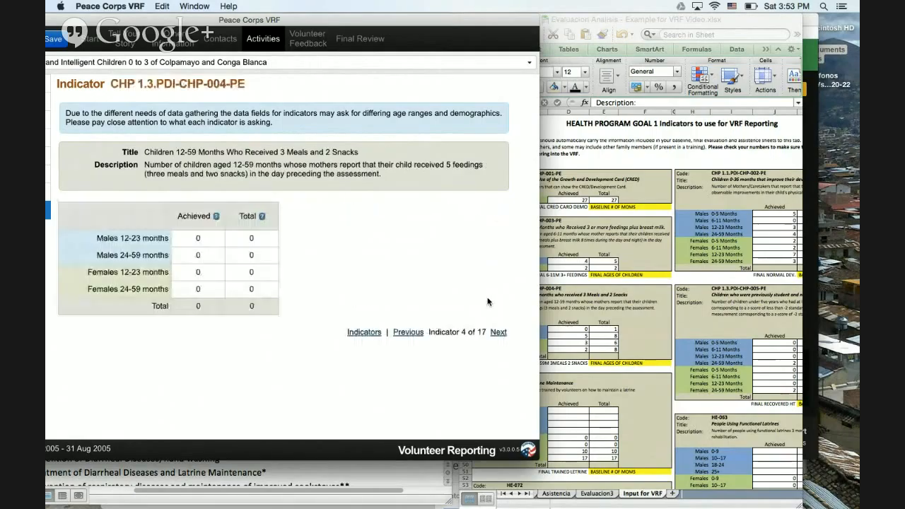
left_click(720, 324)
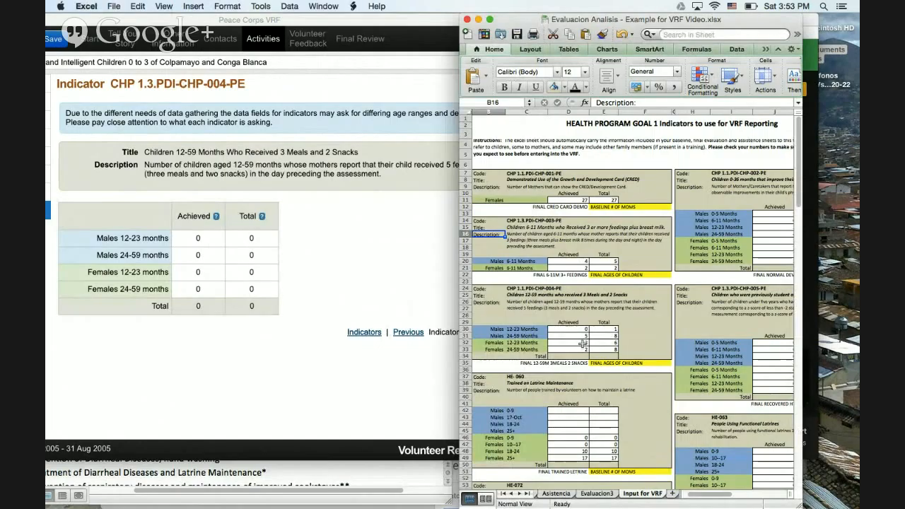
left_click(214, 242)
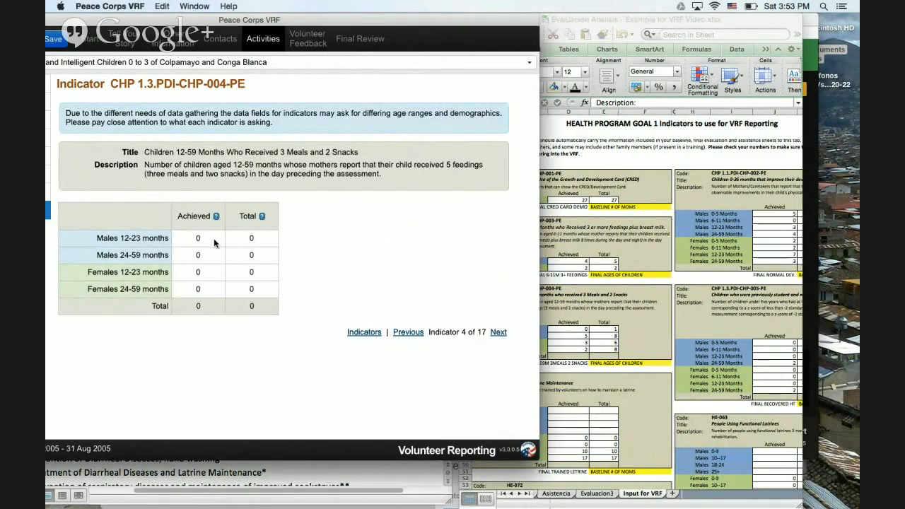
left_click(212, 241)
type("8")
key("Tab")
type("3")
key("Tab")
key("Tab")
type("8")
key("Tab")
- Advance to indicator CHP 1.3.PDI-CHP-005-PE and bring its matching height-for-age figures into view in the Excel evaluation
left_click(498, 333)
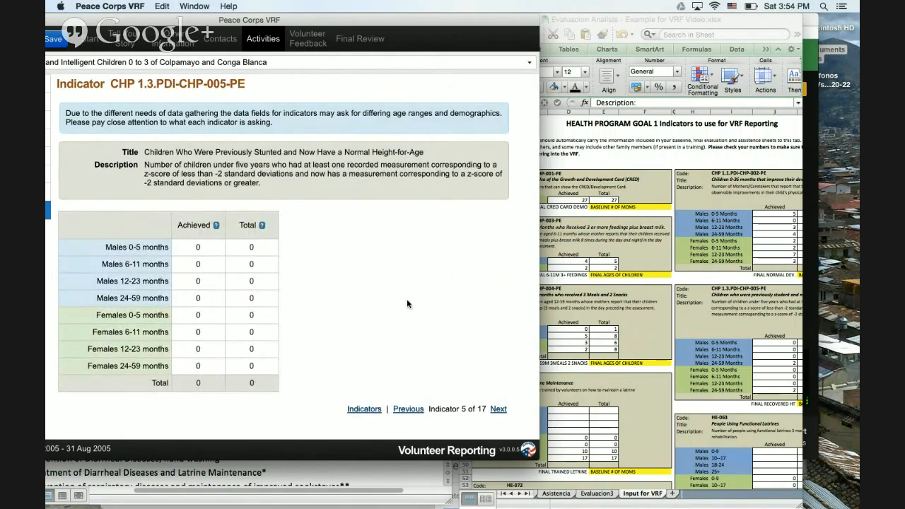
left_click(566, 359)
left_click(683, 383)
key("Right")
key("Right")
key("Right")
key("Right")
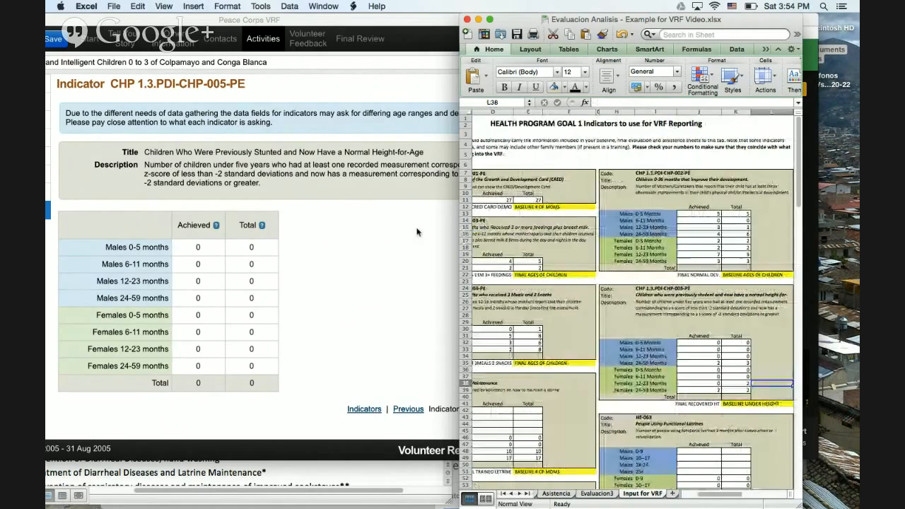
- Report 2 achieved out of 3 for males 24-59 months in CHP-005, leaving the younger male groups at 0
left_click(210, 248)
left_click(210, 247)
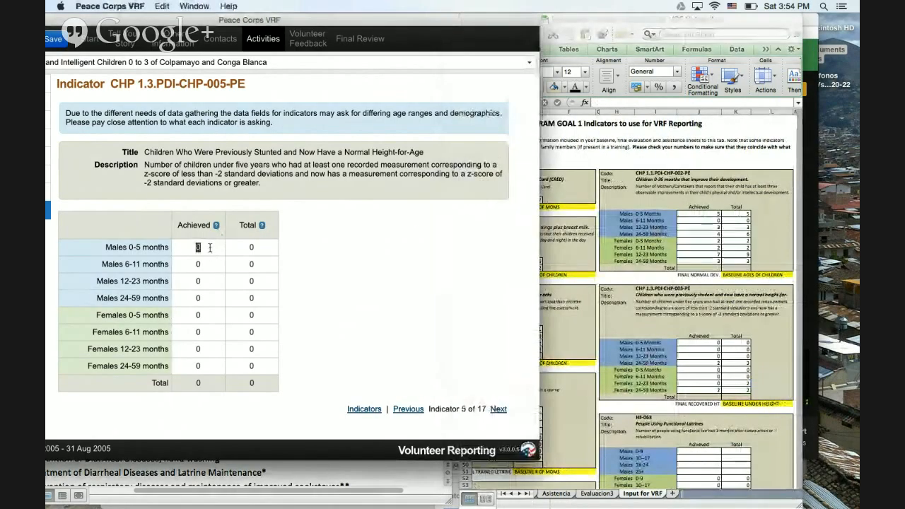
key("Tab")
key("Tab")
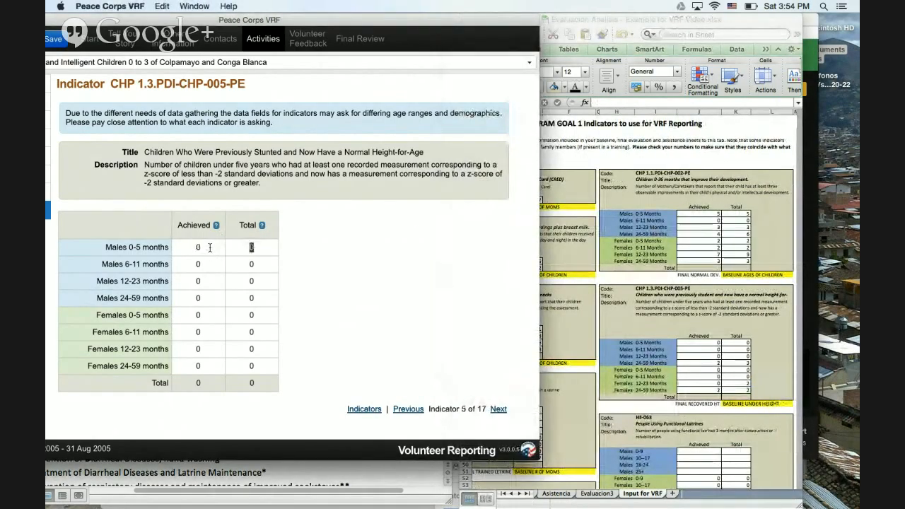
key("Tab")
key("Tab")
key("Tab")
type("2")
key("Tab")
type("3")
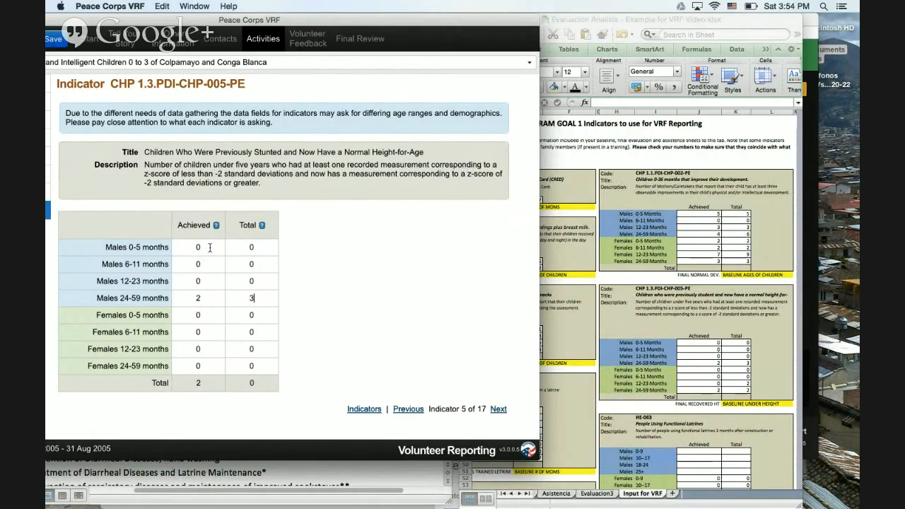
key("Tab")
- Report the CHP-005 female results as 0 of 2 for 12-23 months and 2 of 2 for 24-59 months
key("Tab")
key("Tab")
key("Tab")
type("0")
key("Tab")
type("2")
key("Tab")
type("2")
- Advance to indicator HE-060, shift the Excel window clear of the form and bring the Trained on Latrine Maintenance figures into view
left_click(499, 408)
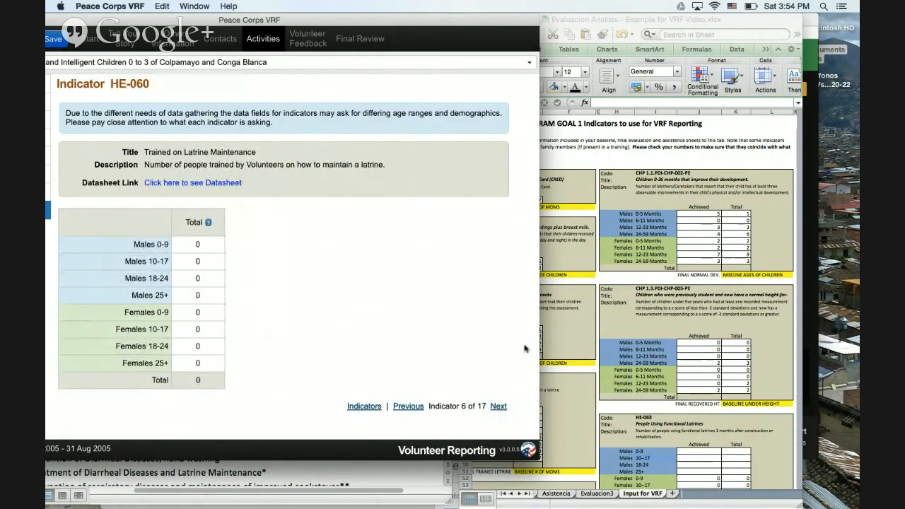
left_click(555, 27)
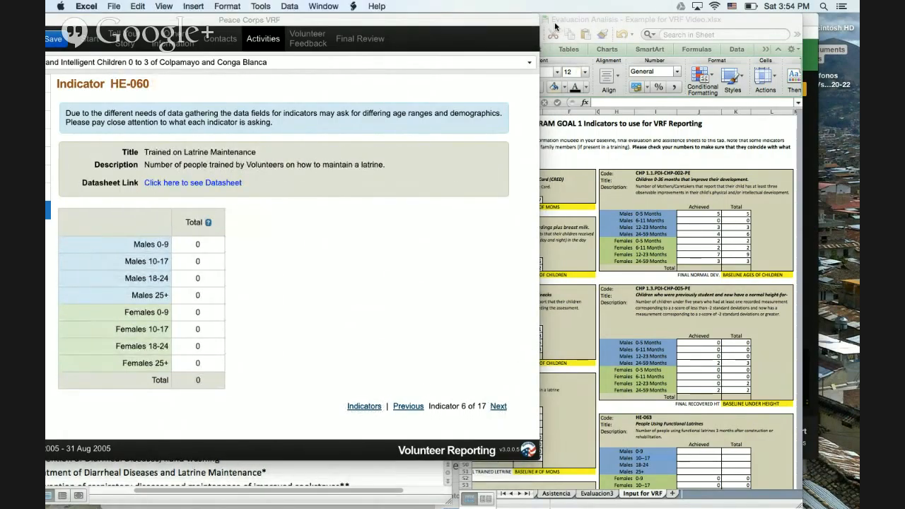
left_click_drag(555, 27, 581, 27)
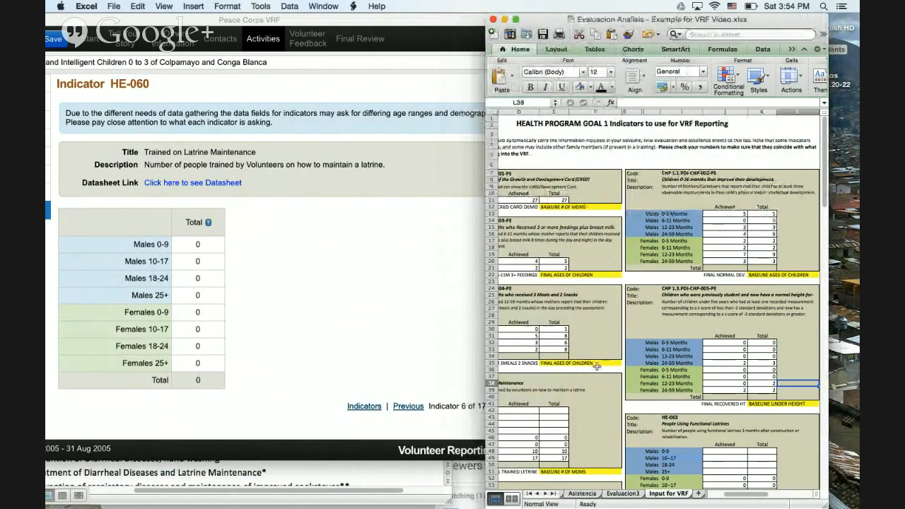
left_click(600, 369)
key("Home")
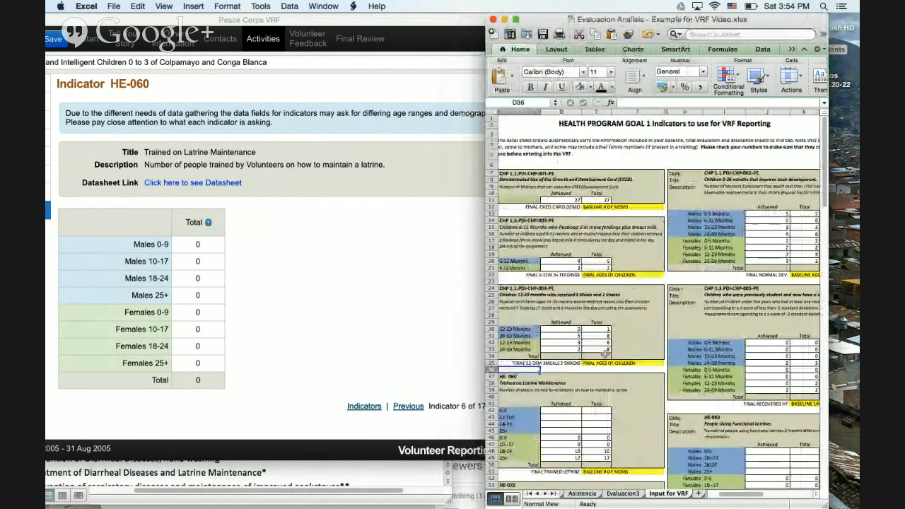
key("Down")
key("Down")
key("Down")
key("Down")
key("Down")
key("Down")
key("Down")
key("Down")
key("Down")
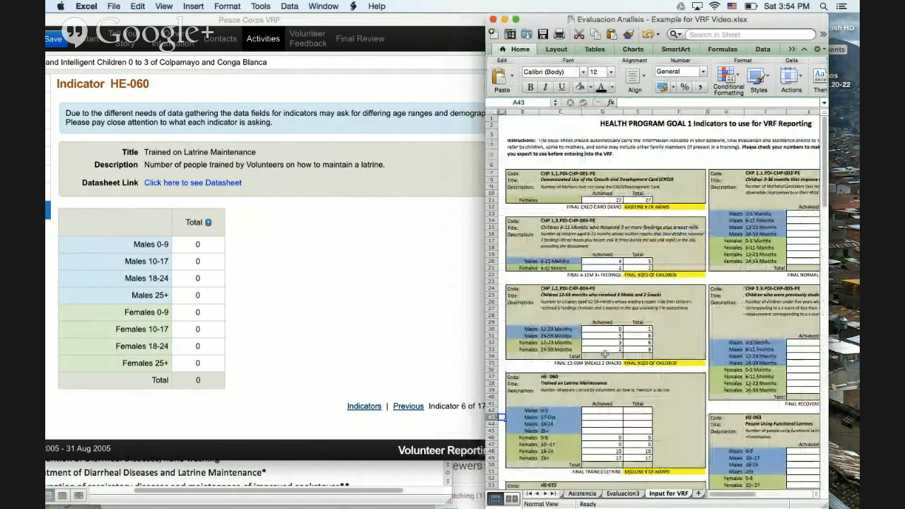
key("Down")
key("Down")
key("Down")
key("Down")
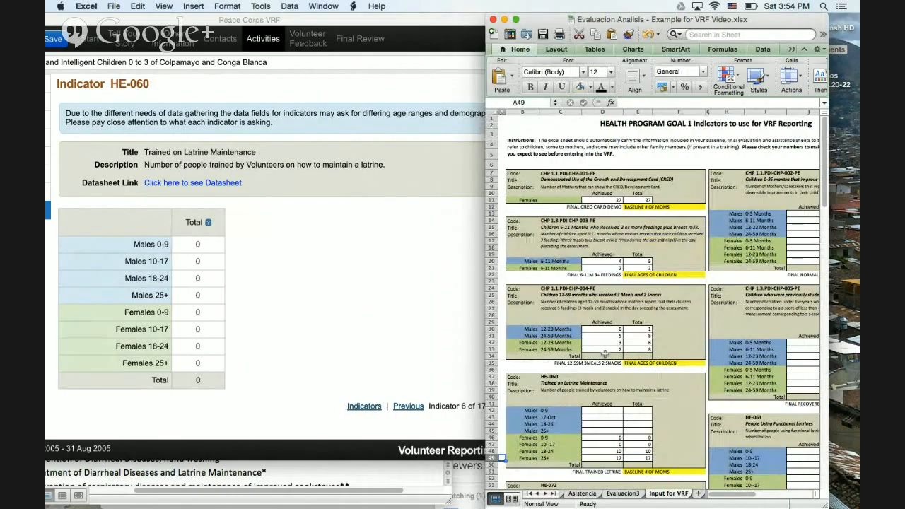
- Set the HE-060 totals to 10 for females 18-24 and 17 for females 25+
left_click(198, 346)
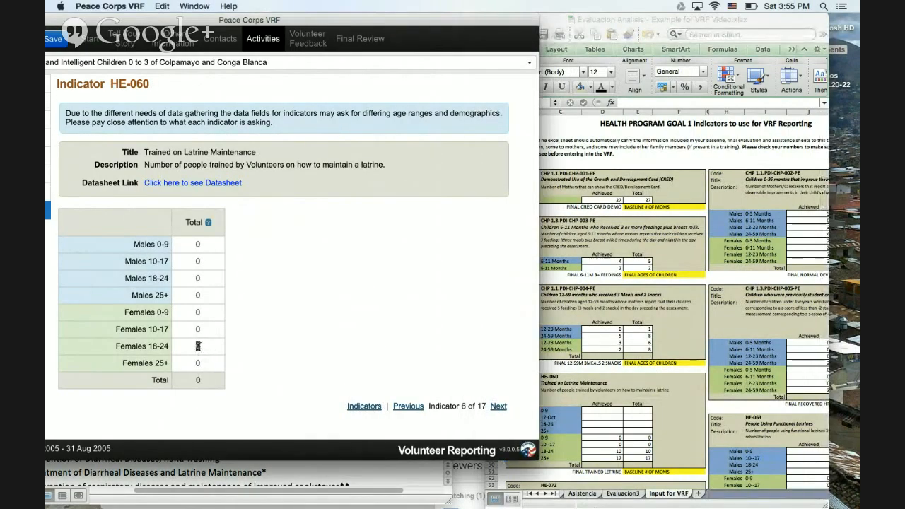
type("10")
type("17")
key("Tab")
- Advance to indicator HE-063 and bring the People Using Functional Latrines figures into view in the Excel sheet
left_click(498, 407)
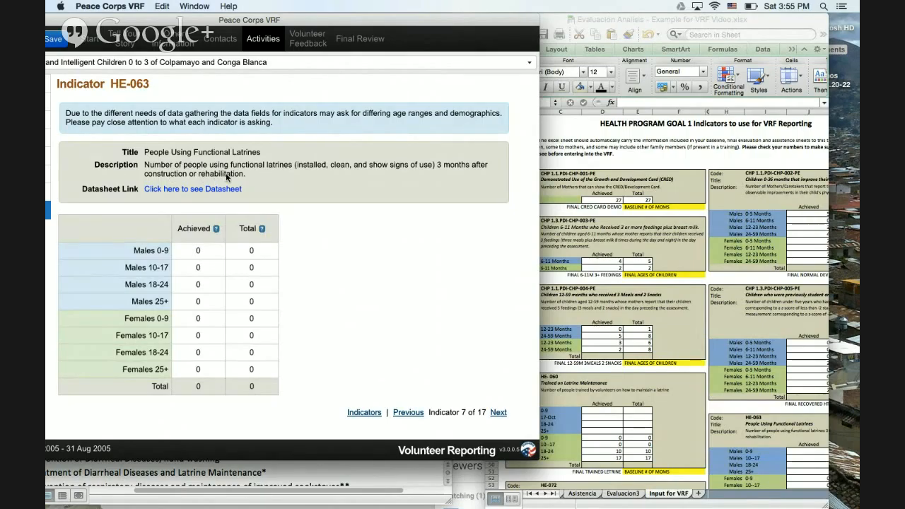
left_click(725, 405)
key("Right")
key("Right")
key("Right")
key("Right")
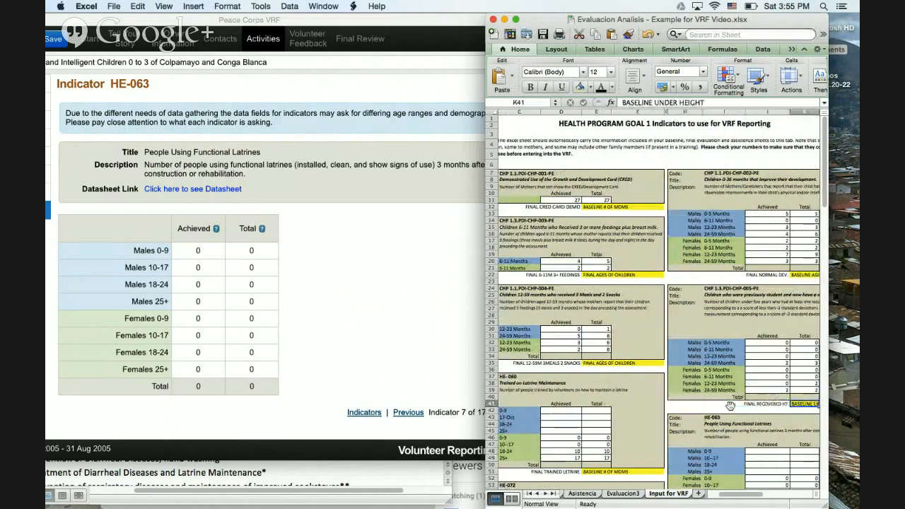
key("Down")
key("Down")
key("Down")
key("Down")
key("Down")
key("Down")
key("Down")
key("Down")
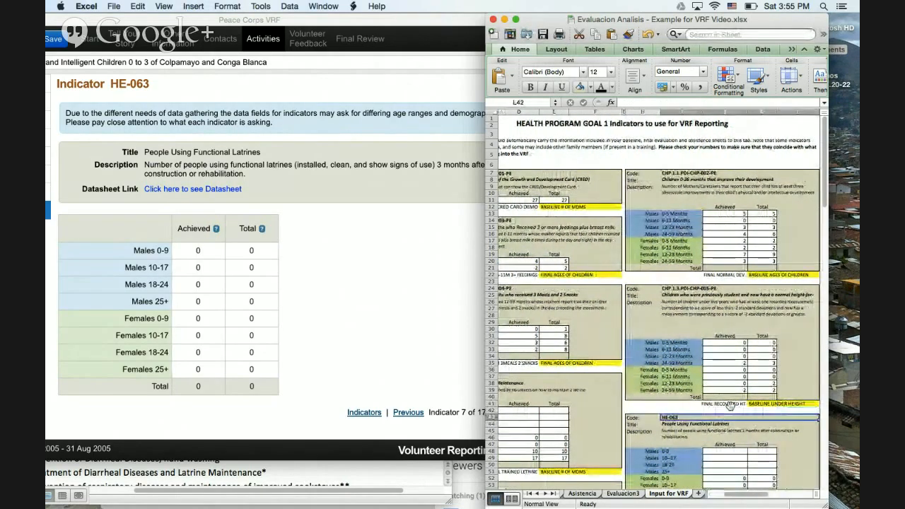
key("Down")
key("Down")
key("Down")
key("Down")
key("Down")
key("Down")
key("Down")
key("Down")
key("Down")
key("Down")
key("Down")
key("Down")
key("Down")
key("Down")
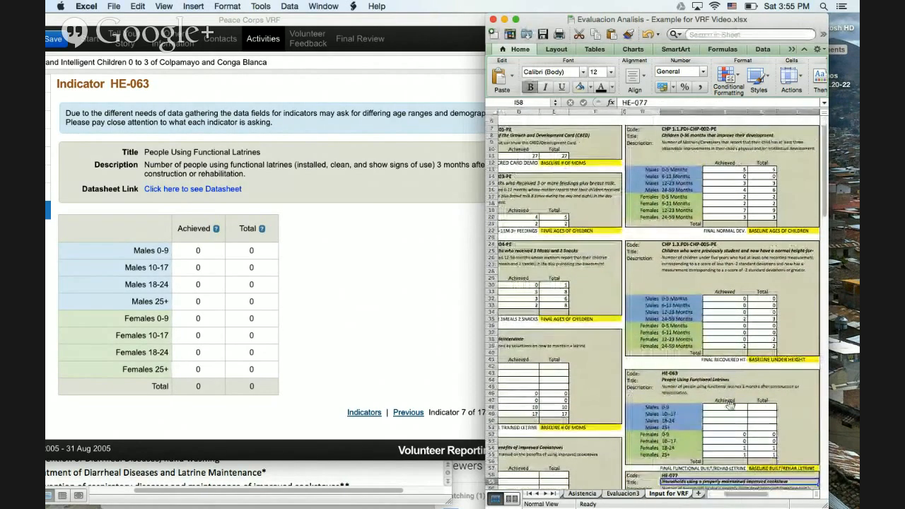
scroll(731, 406, "down", 3)
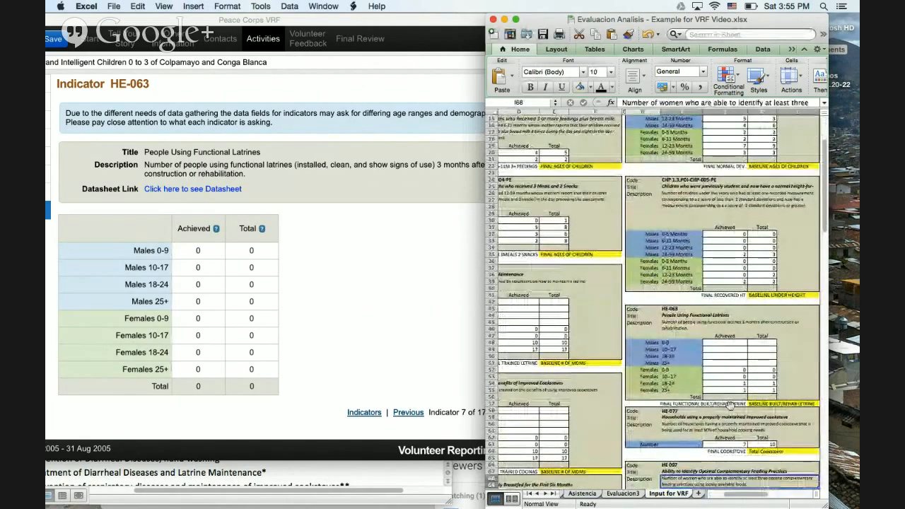
key("Up")
key("Up")
key("Up")
key("Up")
key("Up")
key("Up")
key("Up")
key("Up")
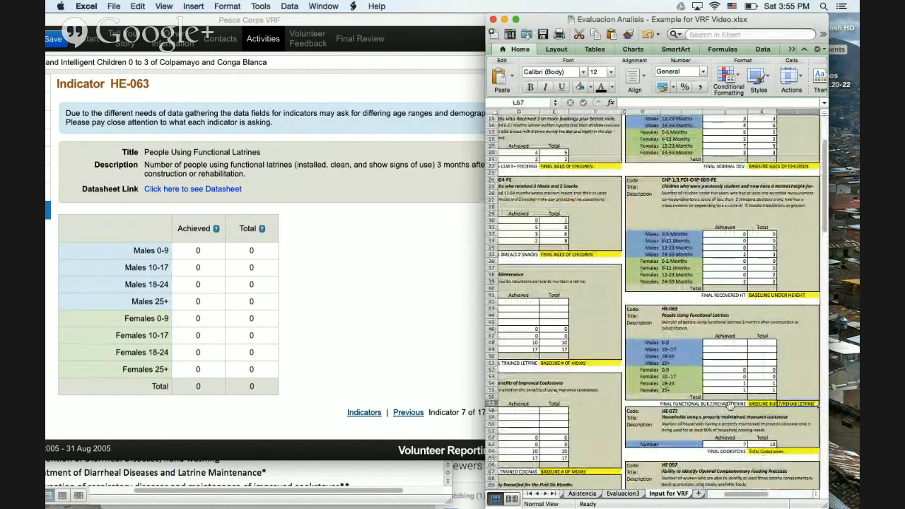
key("Left")
key("Left")
key("Up")
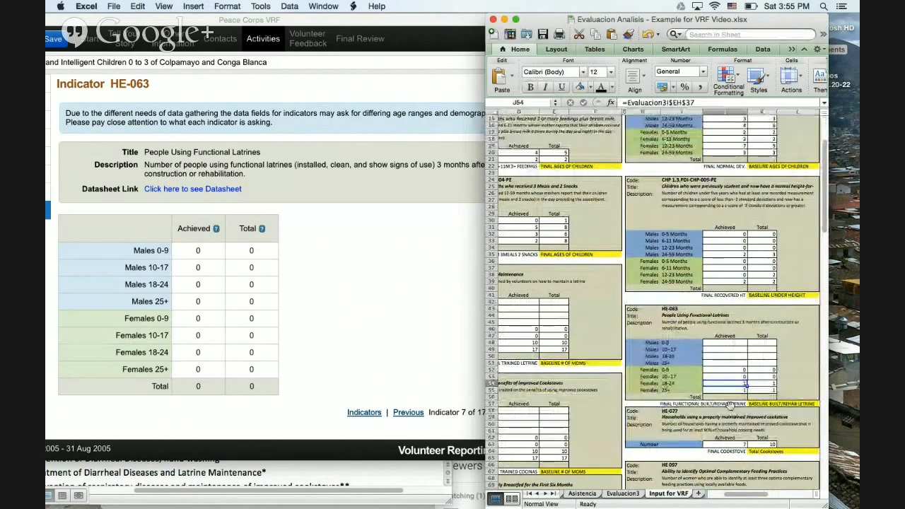
- Report the HE-063 results as 1 achieved out of 1 for both females 18-24 and females 25+
left_click(212, 352)
type("1")
key("Tab")
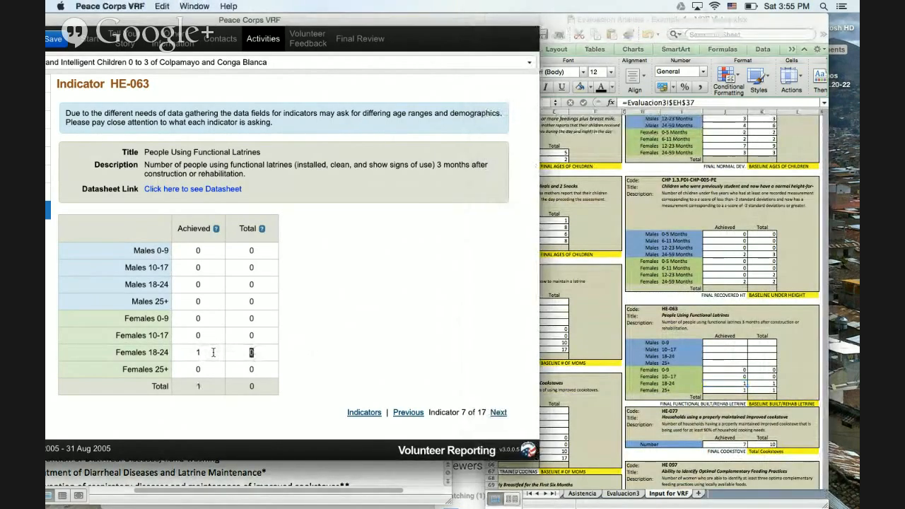
type("1")
key("Tab")
type("1")
key("Tab")
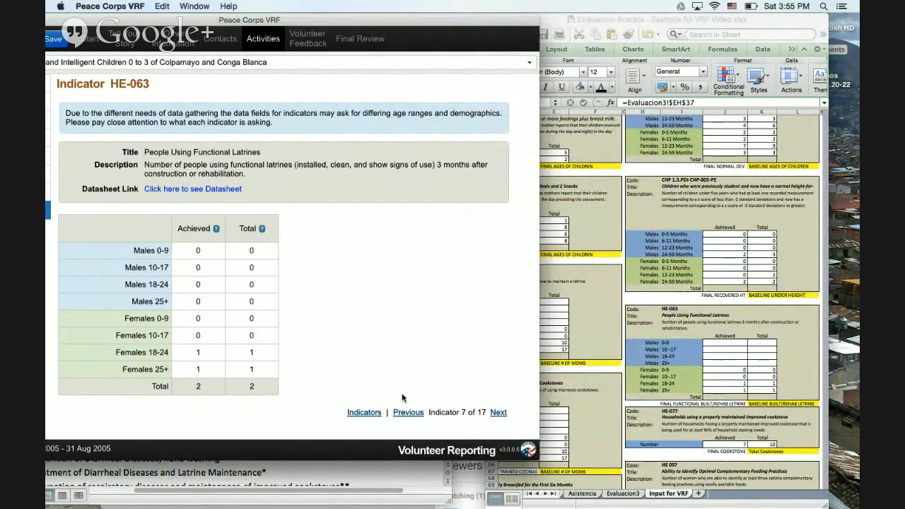
- Advance to indicator HE-072 and bring the Trained on Health Benefits of Improved Cookstoves figures into view in Excel
left_click(498, 413)
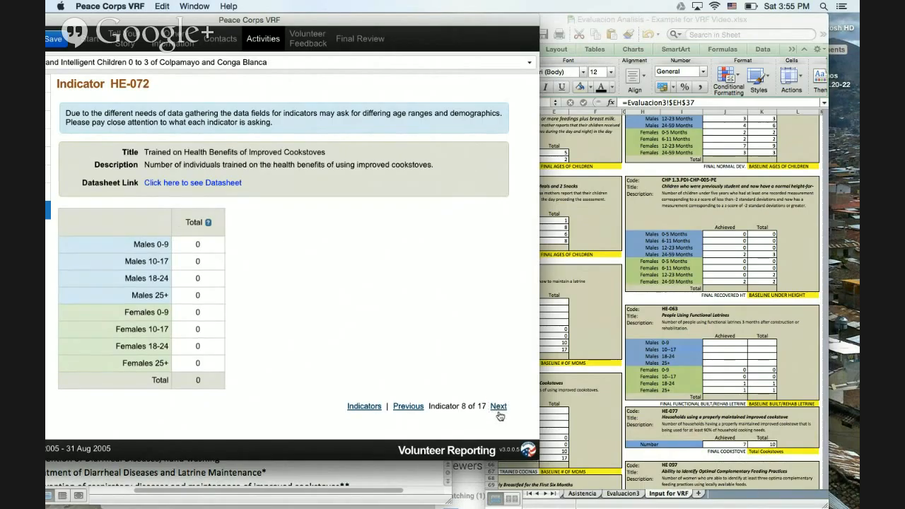
left_click(588, 412)
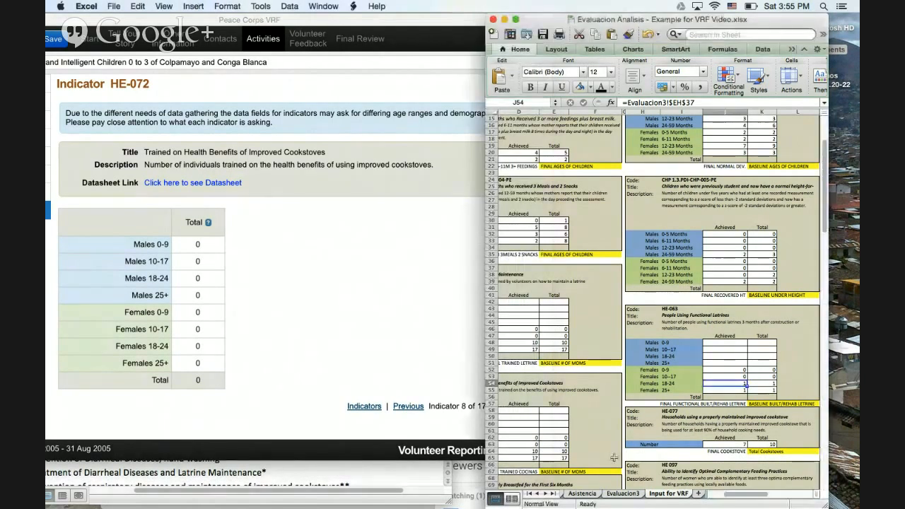
left_click_drag(748, 497, 720, 497)
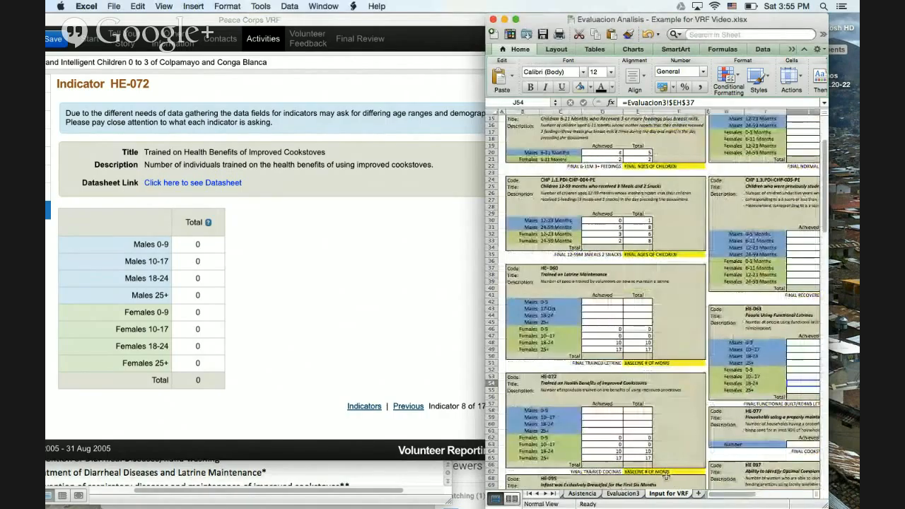
scroll(666, 480, "up", 1)
scroll(666, 480, "down", 4)
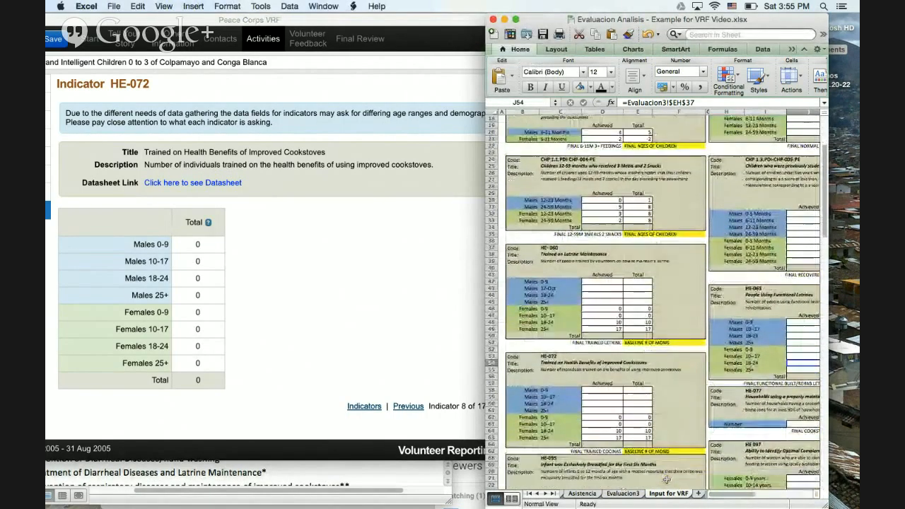
- Set the HE-072 totals to 10 for females 18-24 and 17 for females 25+
left_click(197, 345)
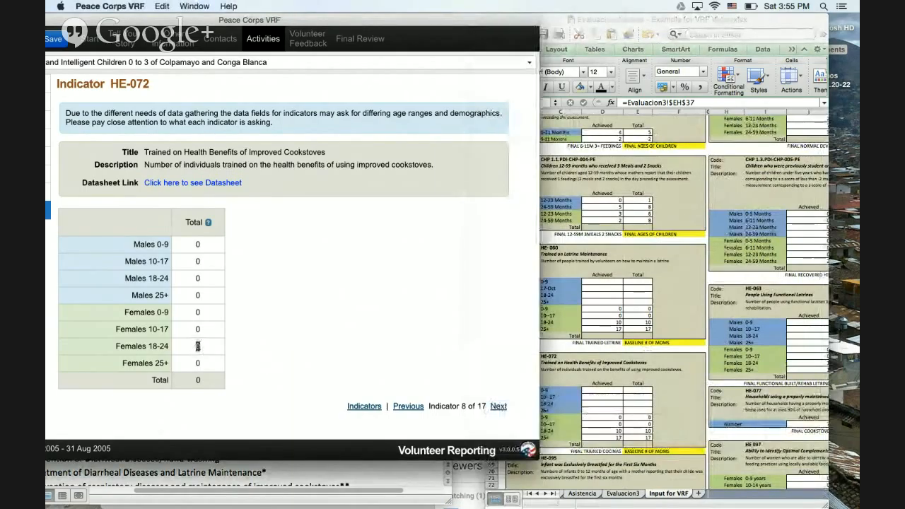
type("10")
key("Tab")
type("1")
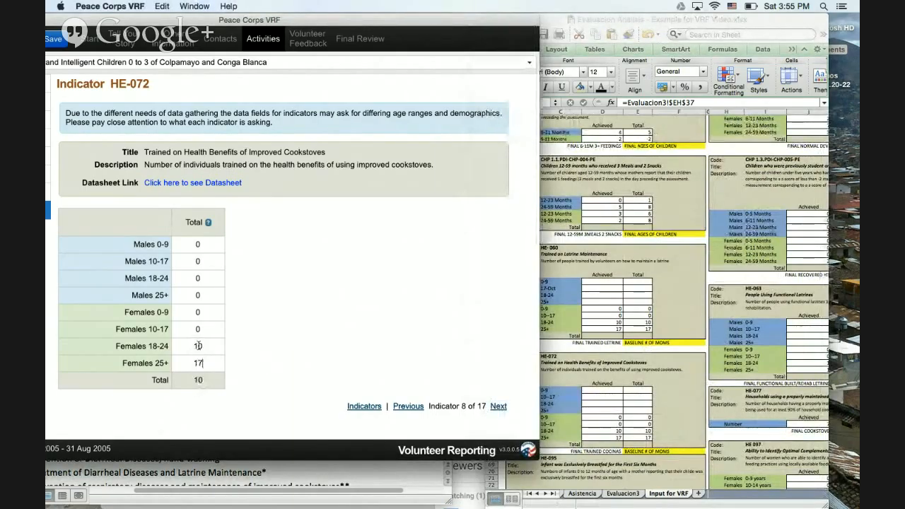
- Advance to indicator HE-077, bring its improved cookstove figures into view in Excel and open the form's Achieved value for editing
left_click(572, 380)
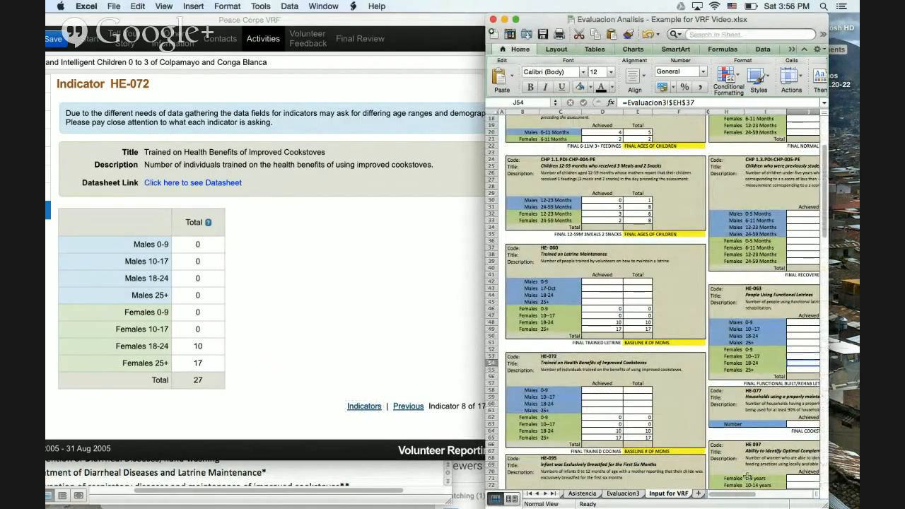
left_click_drag(743, 493, 760, 493)
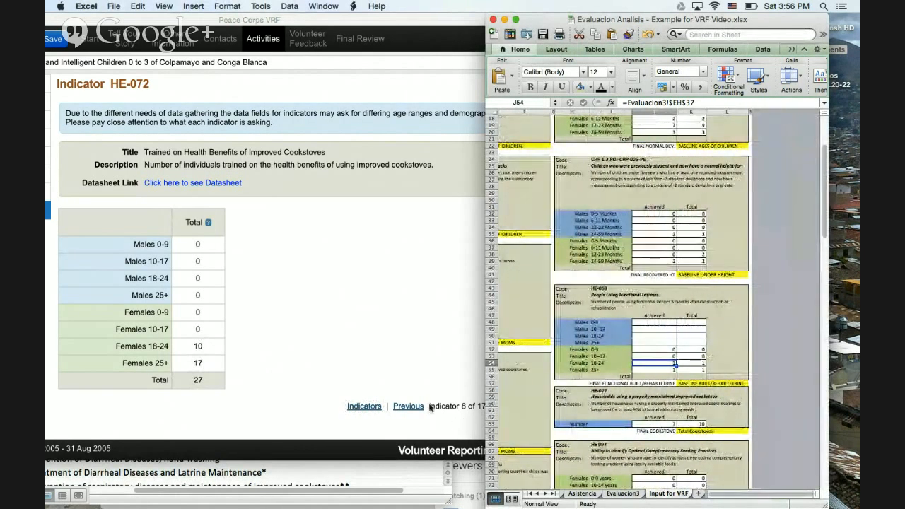
left_click(448, 394)
left_click(499, 407)
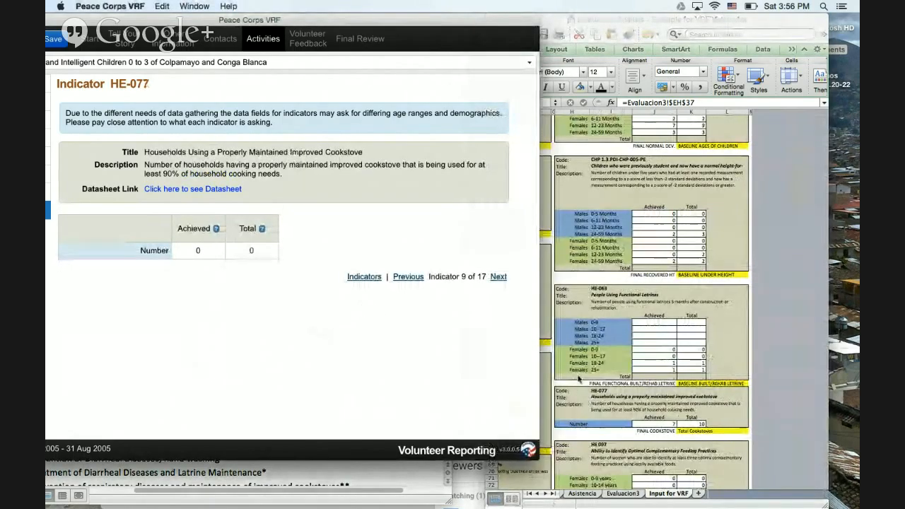
scroll(632, 401, "up", 1)
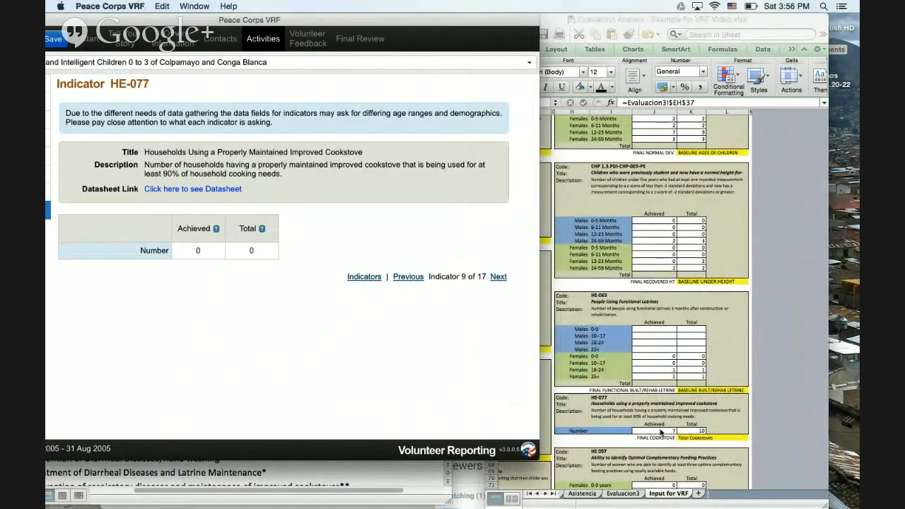
left_click(211, 254)
- Advance to indicator HE-095 and bring the Infant was Exclusively Breastfed figures into view in the Excel sheet
left_click(499, 277)
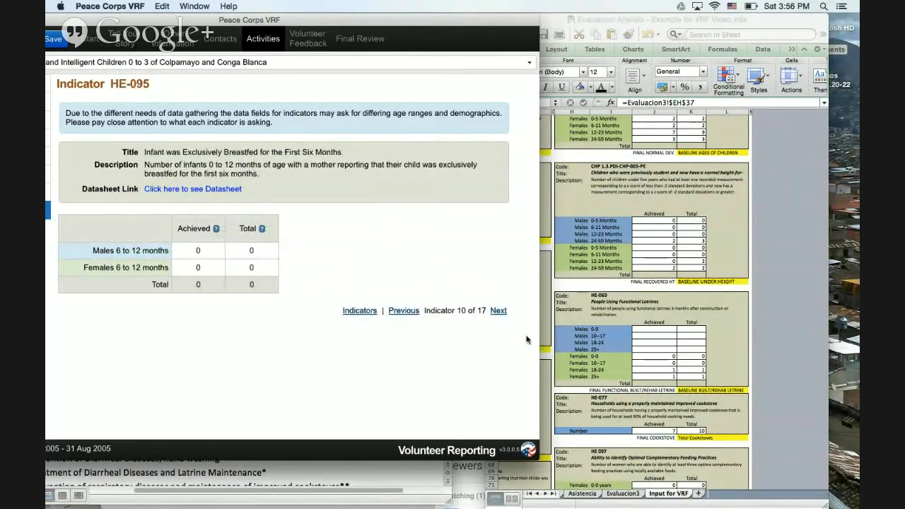
left_click(588, 388)
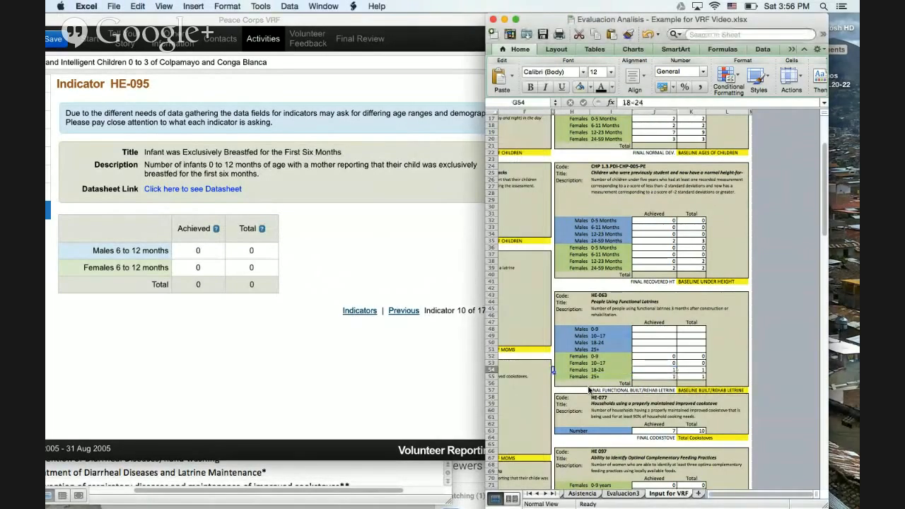
key("Home")
key("Down")
key("Down")
key("Down")
key("Down")
key("Down")
key("Down")
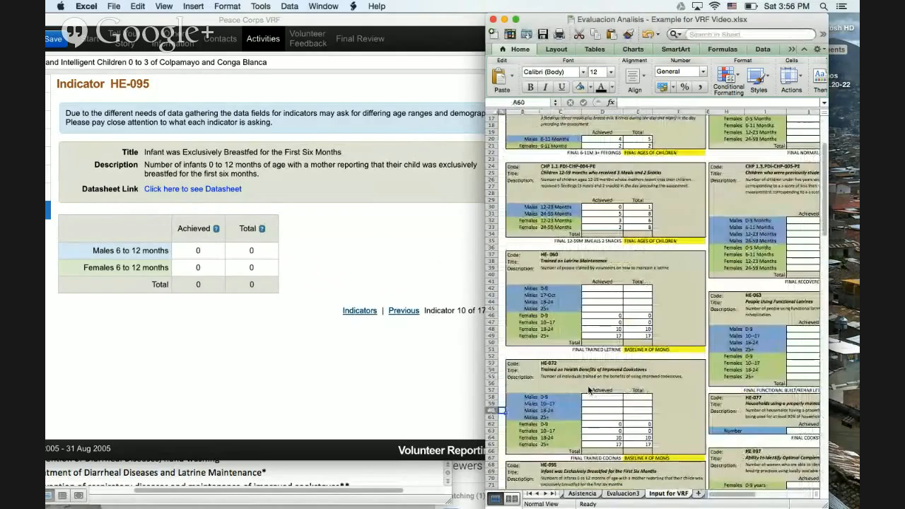
key("Down")
key("Down")
key("Down")
key("Down")
key("Down")
key("Down")
key("Down")
key("Down")
key("Down")
key("Down")
key("Down")
key("Down")
key("Down")
key("Down")
key("Down")
key("Down")
key("Down")
key("Down")
key("Down")
key("Down")
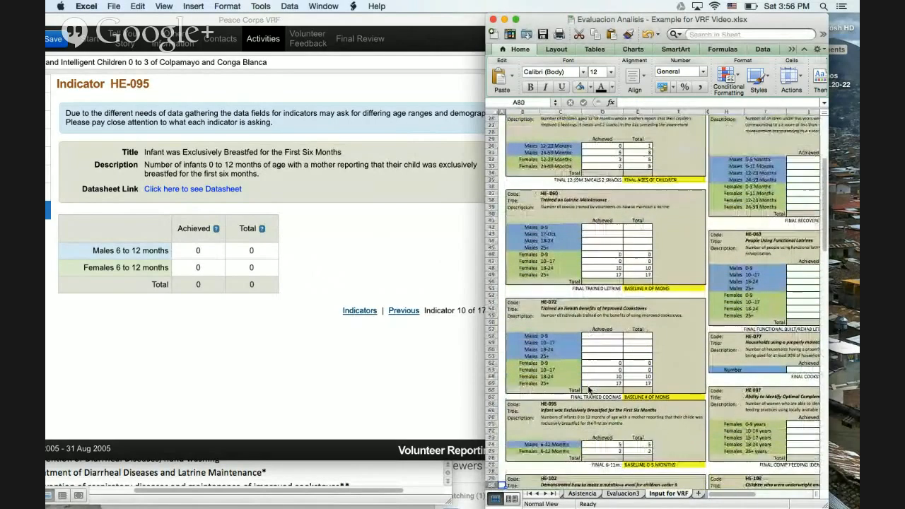
key("Down")
key("Down")
key("Down")
key("Down")
key("Down")
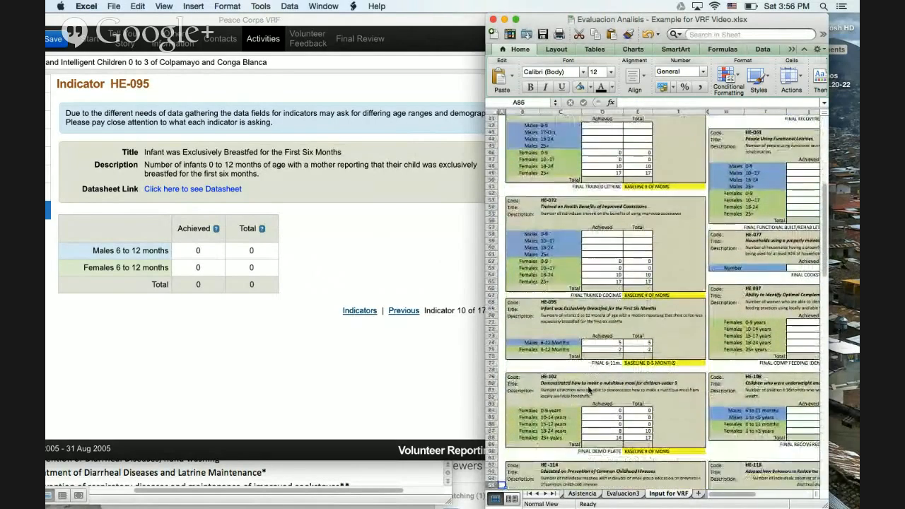
key("Down")
key("Down")
key("Down")
key("Down")
key("Down")
key("Down")
key("Down")
key("Down")
key("Down")
key("Down")
key("Down")
key("Down")
key("Down")
key("Down")
key("Down")
key("Down")
key("Down")
key("Down")
key("Down")
key("Down")
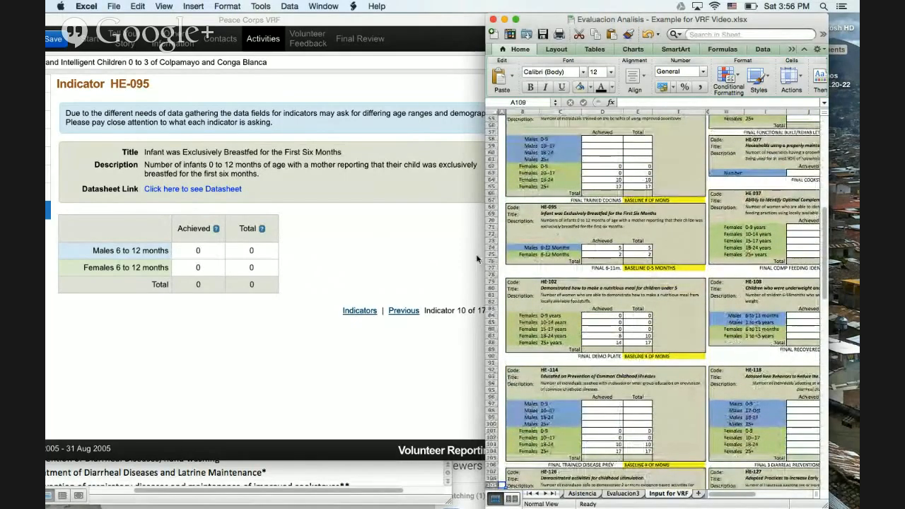
- Report the HE-095 results as 5 of 5 for males and 2 of 2 for females 6 to 12 months
left_click(207, 251)
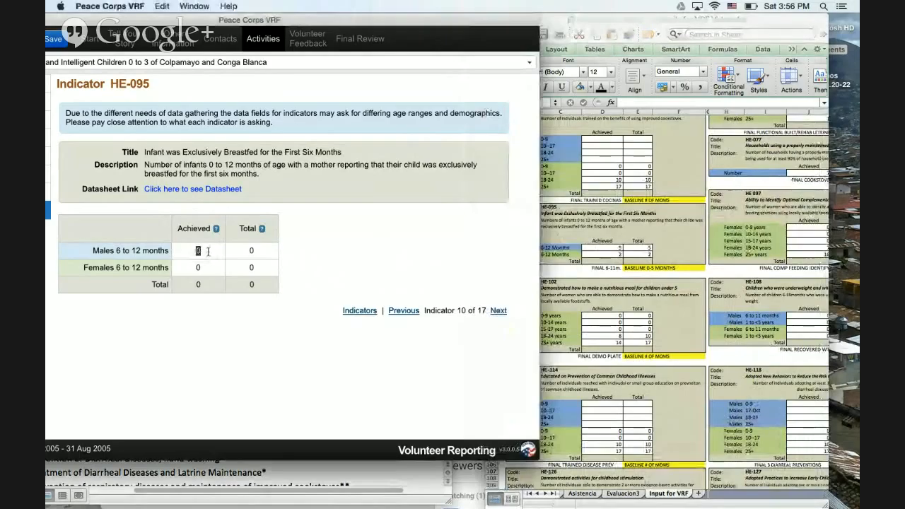
type("5")
key("Tab")
type("5")
key("Tab")
type("2")
key("Tab")
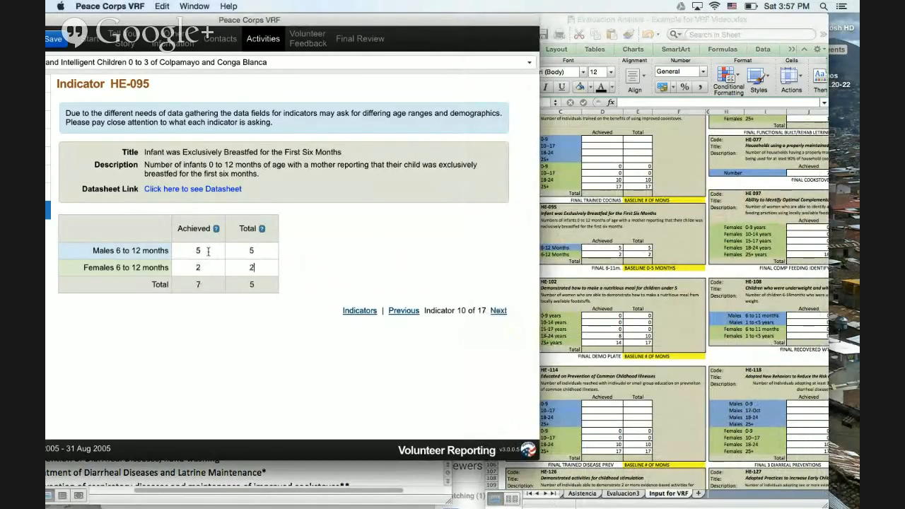
- Advance to indicator HE-097 and bring the Ability to Identify Optimal Complementary Feeding Practices figures into view in Excel
left_click(498, 310)
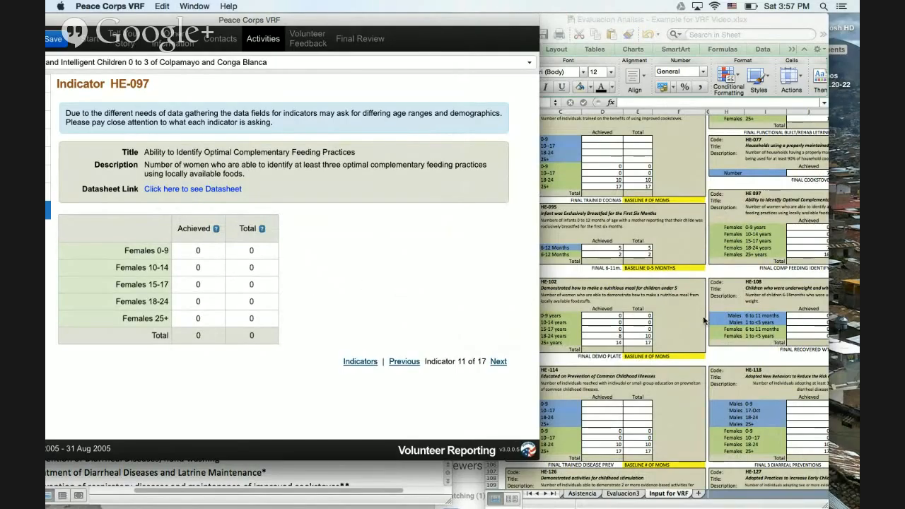
left_click(744, 229)
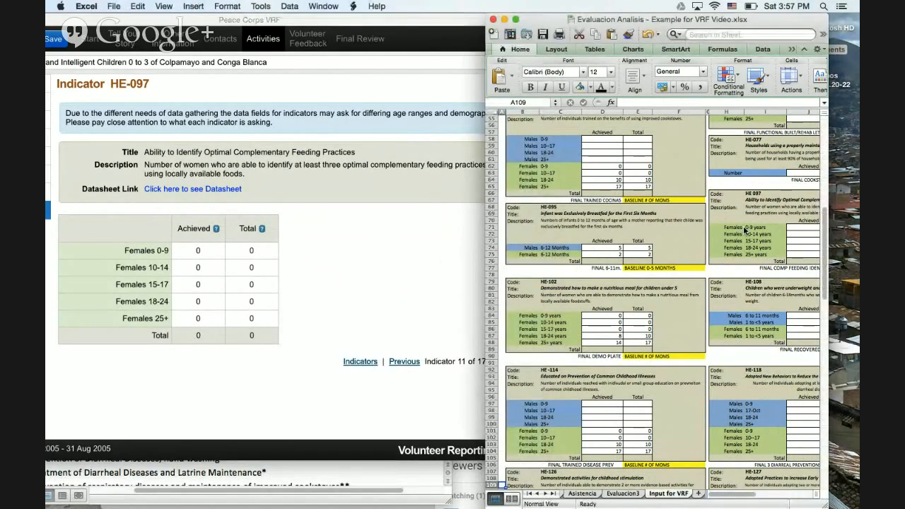
left_click(792, 227)
key("Right")
key("Right")
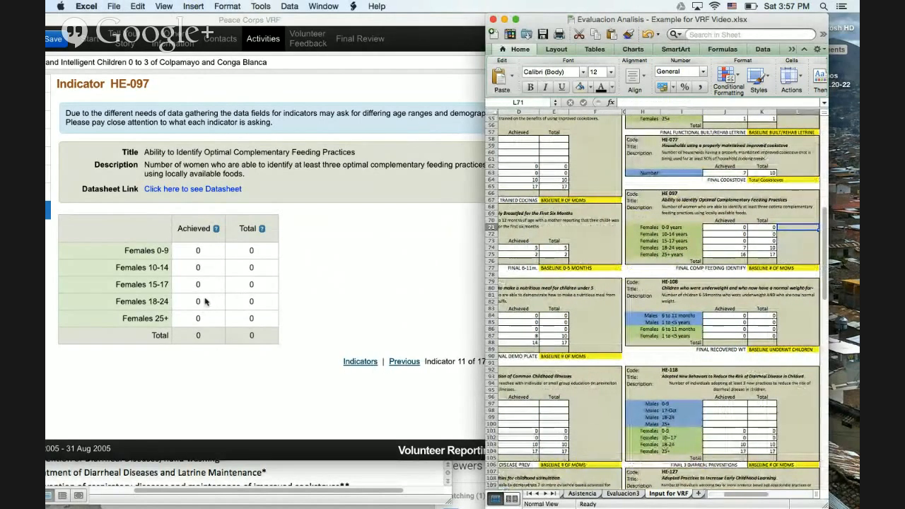
- Report the HE-097 results as 7 of 10 for females 18-24 and 16 of 17 for females 25+
left_click(216, 302)
left_click(200, 301)
type("7")
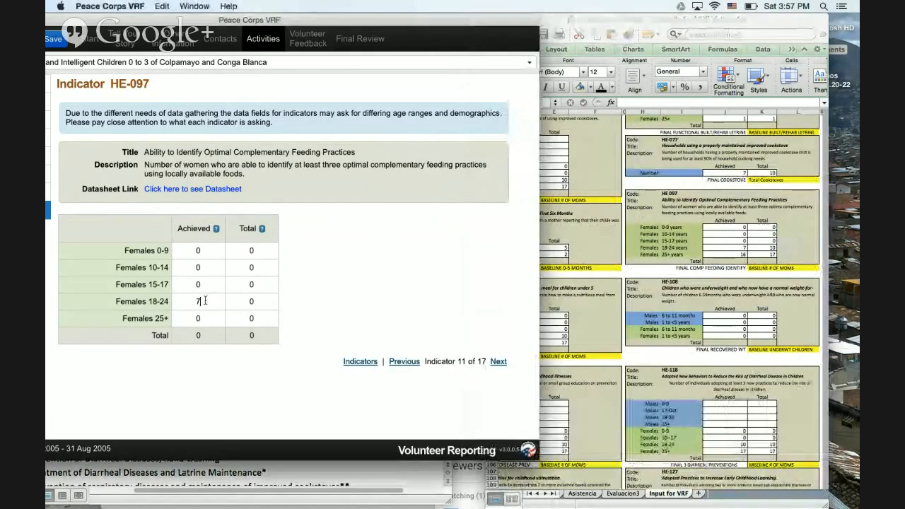
key("Tab")
type("10")
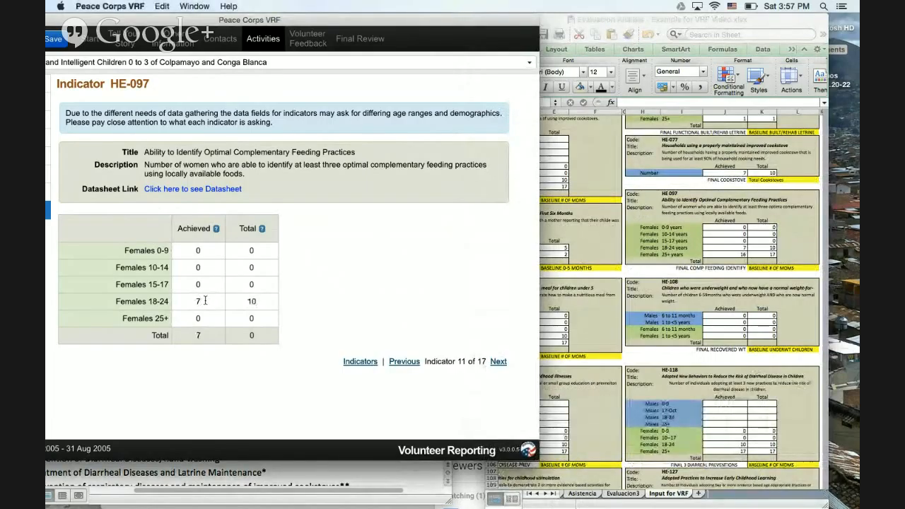
key("Tab")
type("16")
key("Tab")
type("17")
left_click(245, 361)
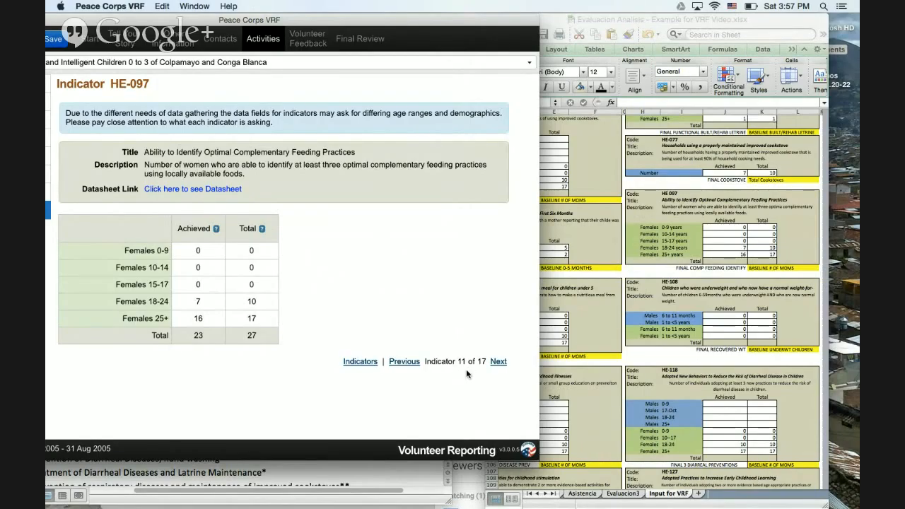
- Advance to indicator HE-102 and bring the Demonstrated How to Make a Nutritious Meal figures into view in the Excel sheet
left_click(498, 363)
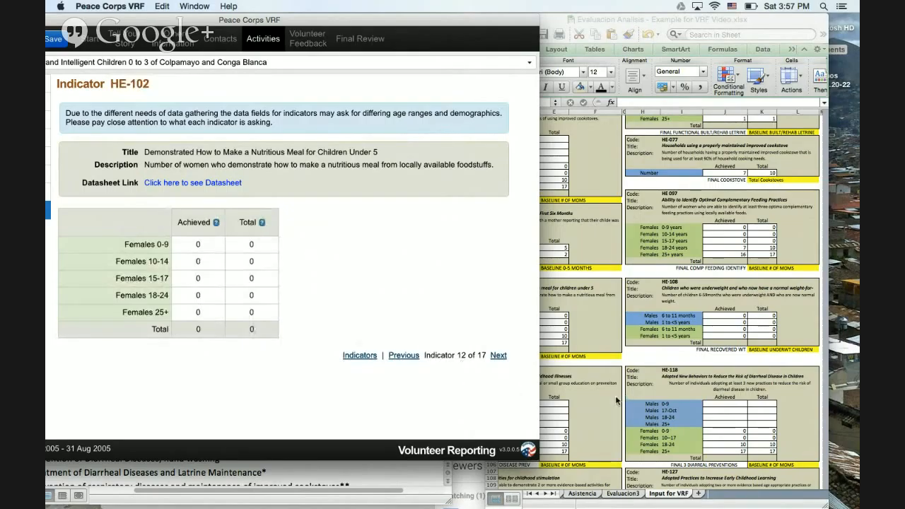
left_click(616, 401)
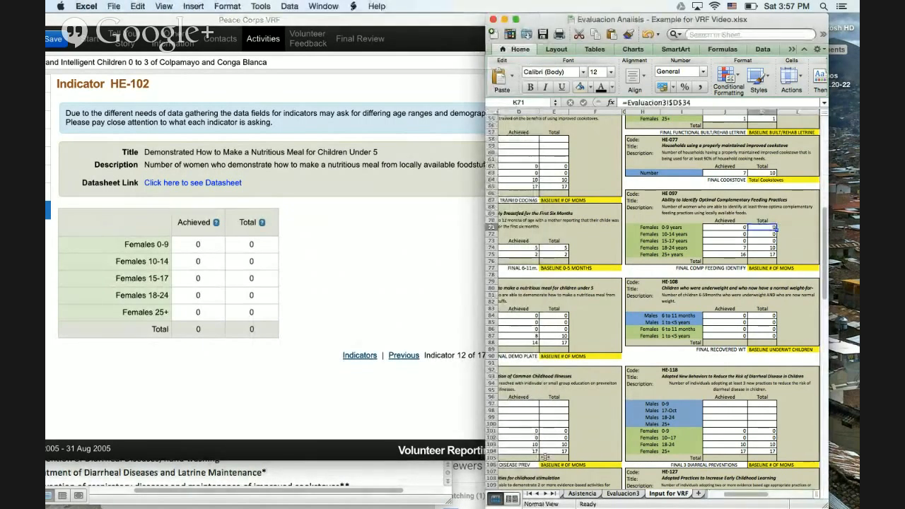
key("Home")
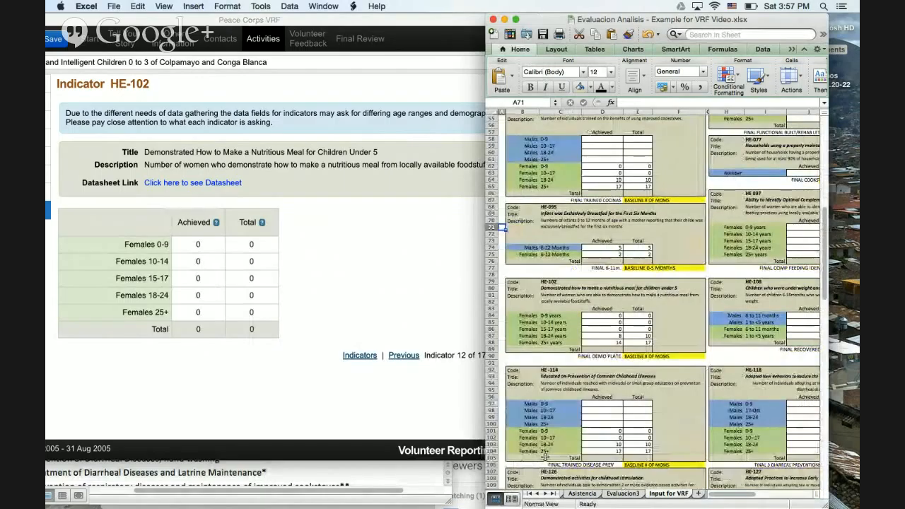
key("Down")
key("Down")
key("Down")
key("Down")
key("Down")
key("Down")
key("Down")
key("Down")
key("Down")
key("Down")
key("Down")
key("Down")
key("Down")
key("Down")
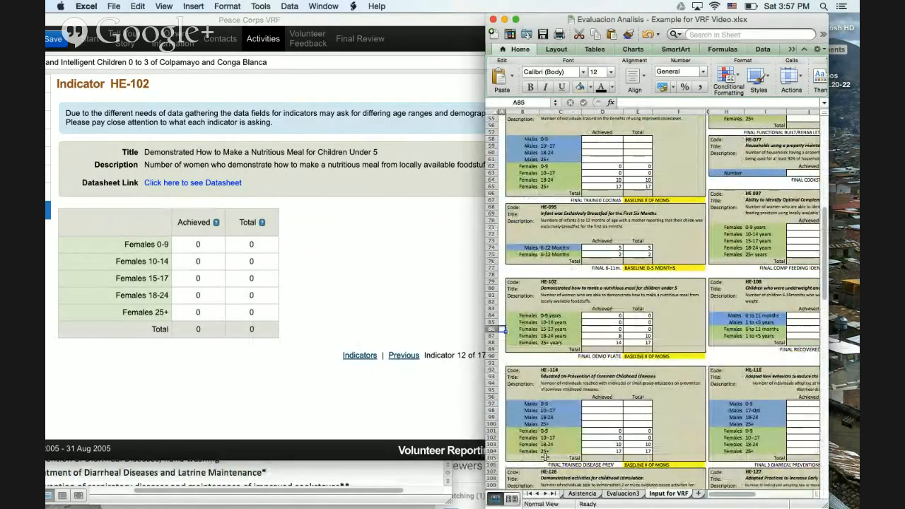
key("Down")
key("Down")
key("Down")
key("Down")
key("Down")
key("Down")
key("Down")
key("Down")
key("Down")
key("Down")
key("Down")
key("Down")
key("Down")
key("Down")
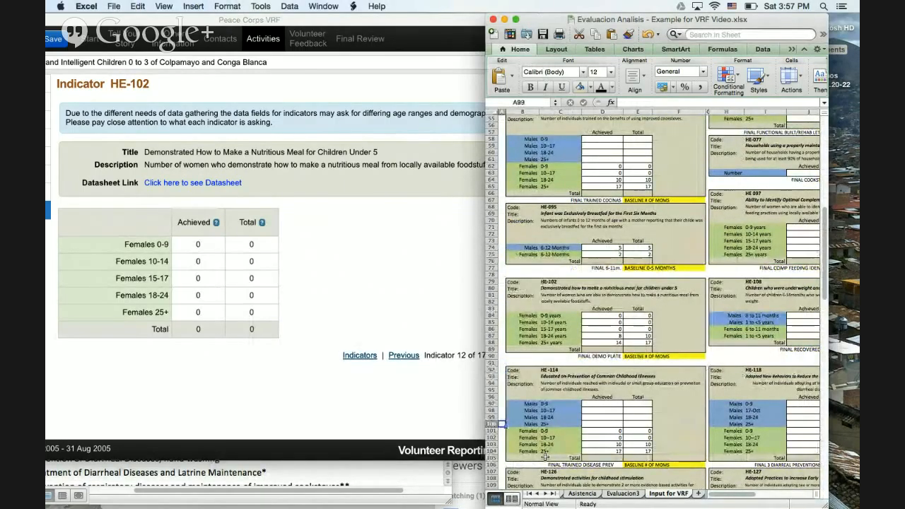
key("Down")
key("Down")
key("Down")
key("Down")
key("Down")
key("Down")
key("Down")
key("Down")
key("Down")
key("Down")
key("Down")
key("Down")
key("Down")
key("Down")
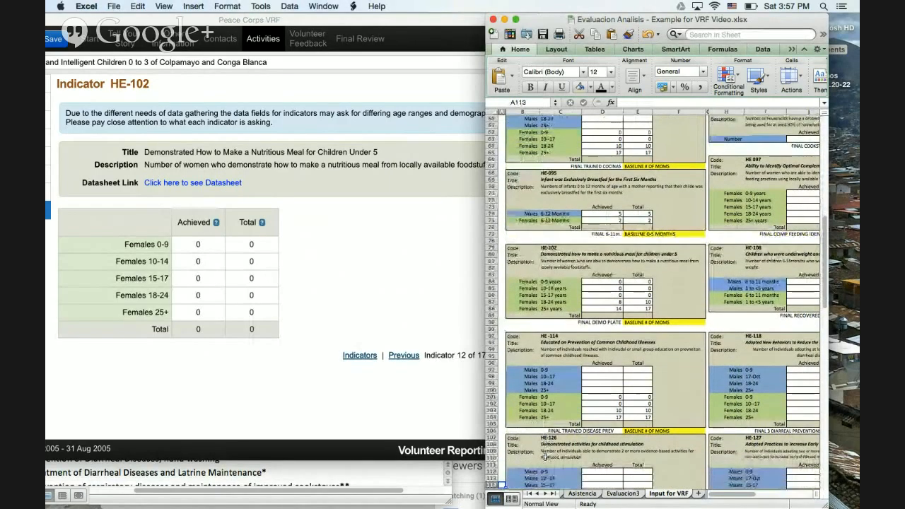
key("Down")
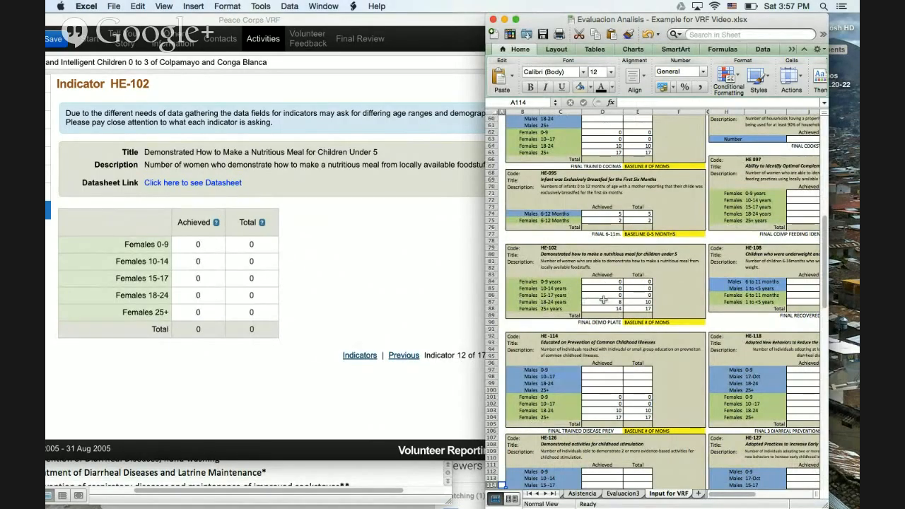
- Report the HE-102 results as 8 of 10 for females 18-24 and 14 of 17 for females 25+
left_click(197, 297)
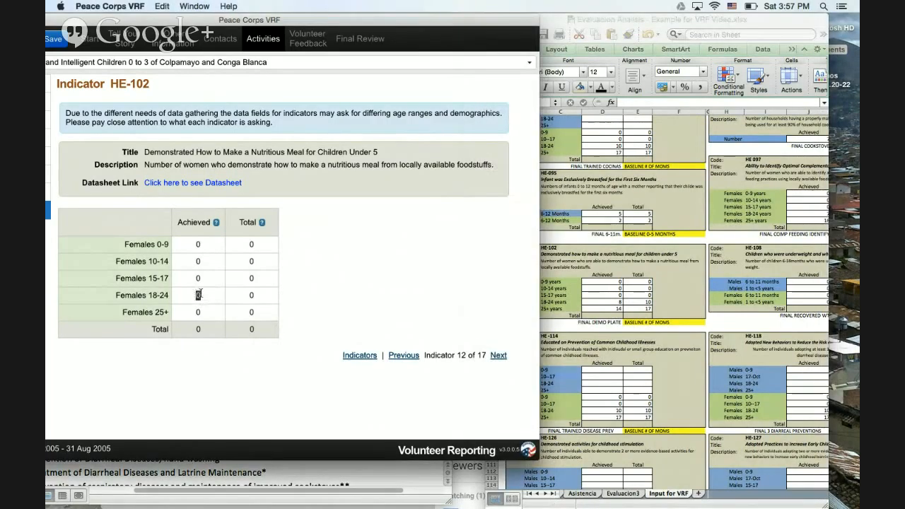
key("Tab")
key("BackSpace")
type("17")
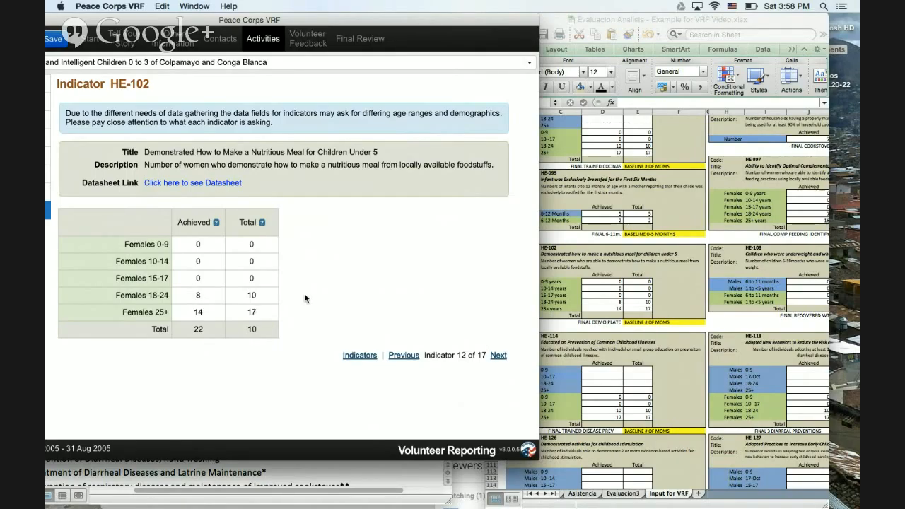
left_click(366, 308)
- Advance to indicator HE-108 and bring the figures for formerly underweight children now at normal weight-for-age into view in Excel
left_click(499, 355)
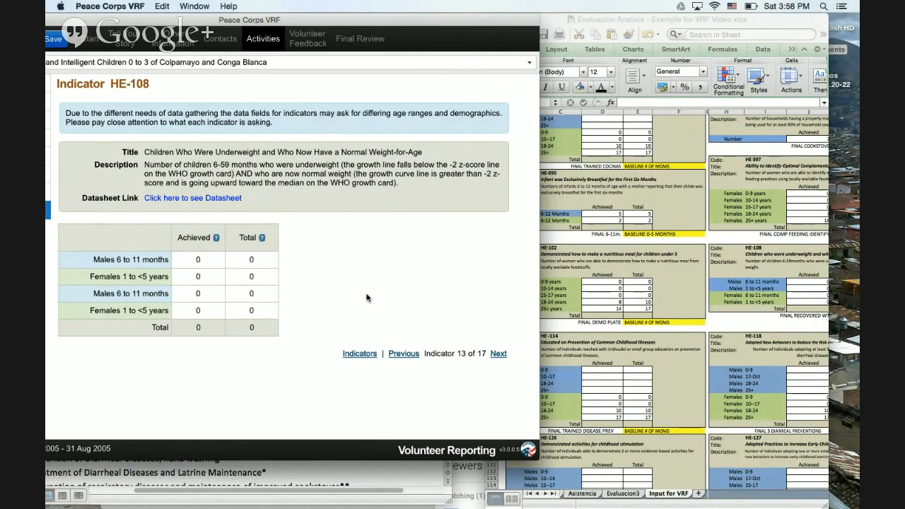
left_click(809, 286)
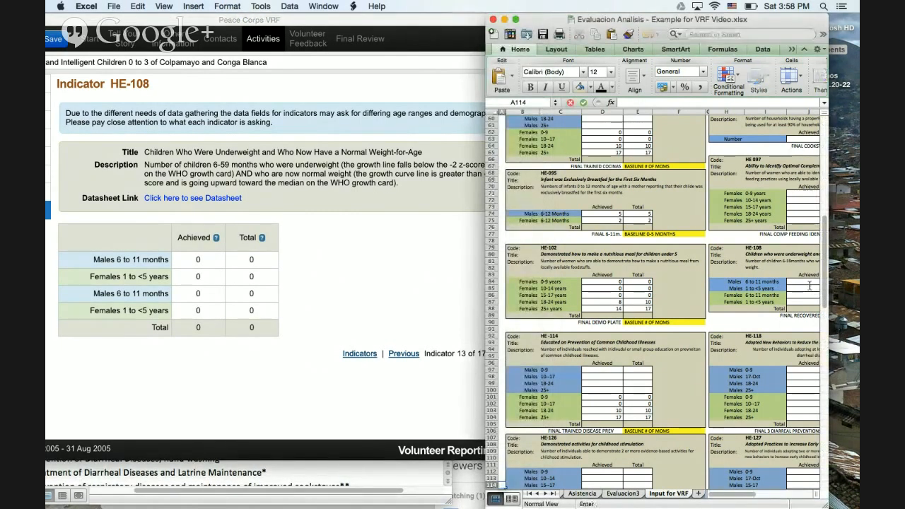
left_click(798, 282)
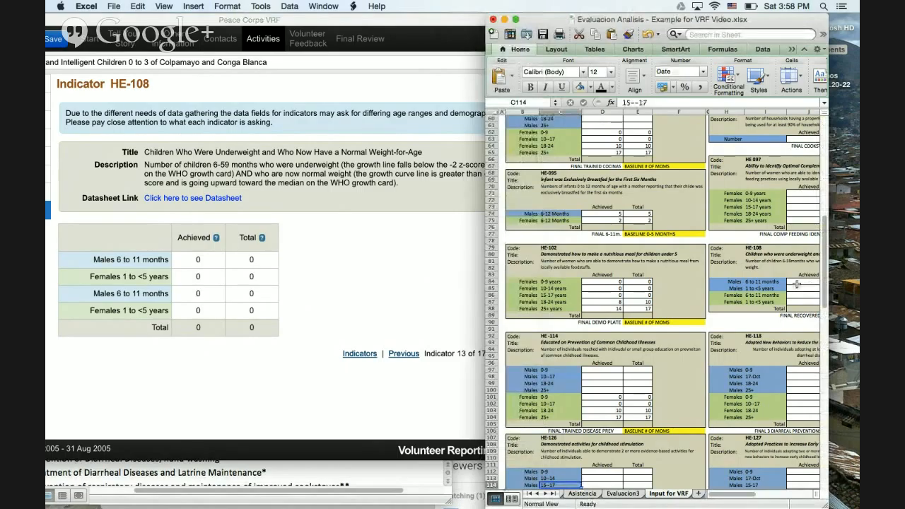
key("Right")
key("Right")
key("Right")
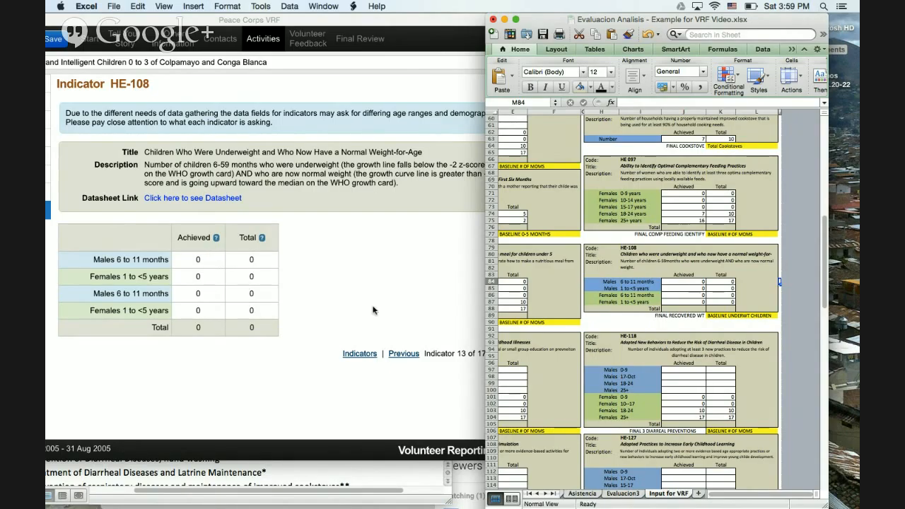
- Advance to indicator HE-114 in the VRF and bring the Educated on Prevention of Common Childhood Illnesses figures into view in Excel
left_click(442, 346)
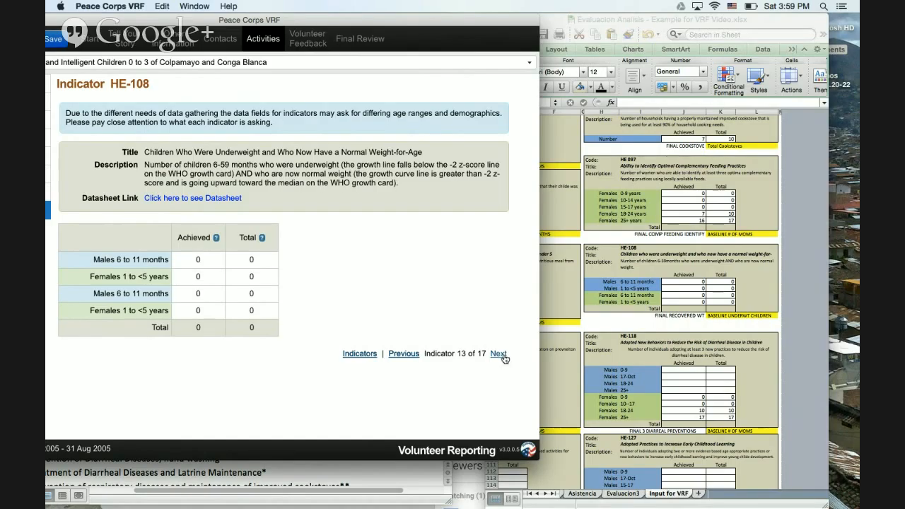
left_click(498, 354)
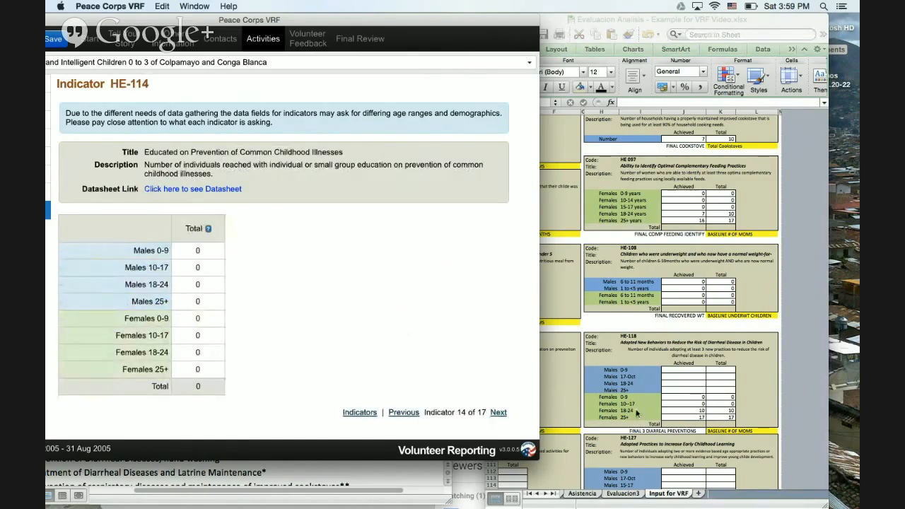
left_click(569, 380)
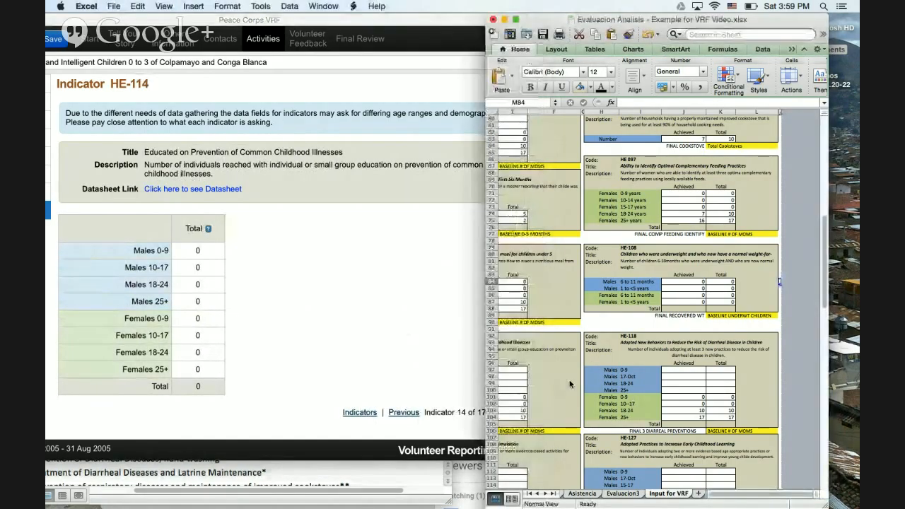
left_click(569, 384)
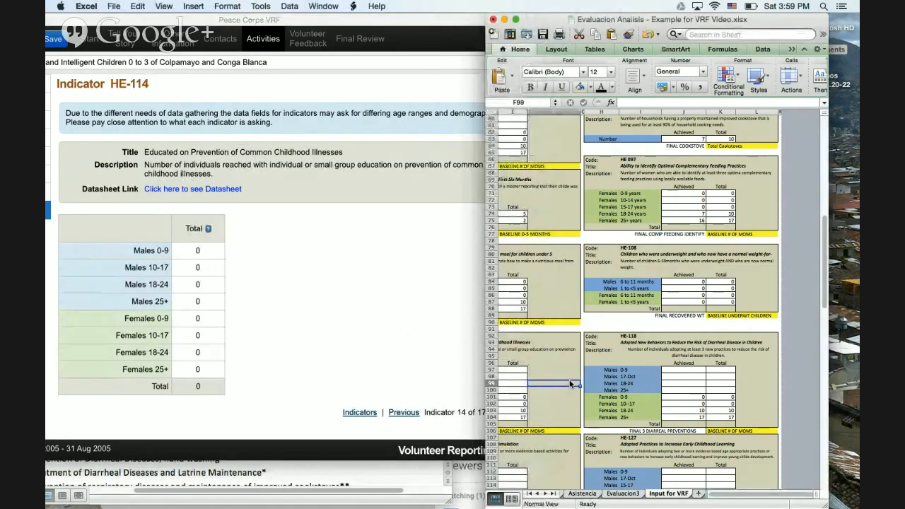
key("Left")
key("Left")
key("Left")
key("Down")
key("Down")
key("Down")
key("Down")
key("Down")
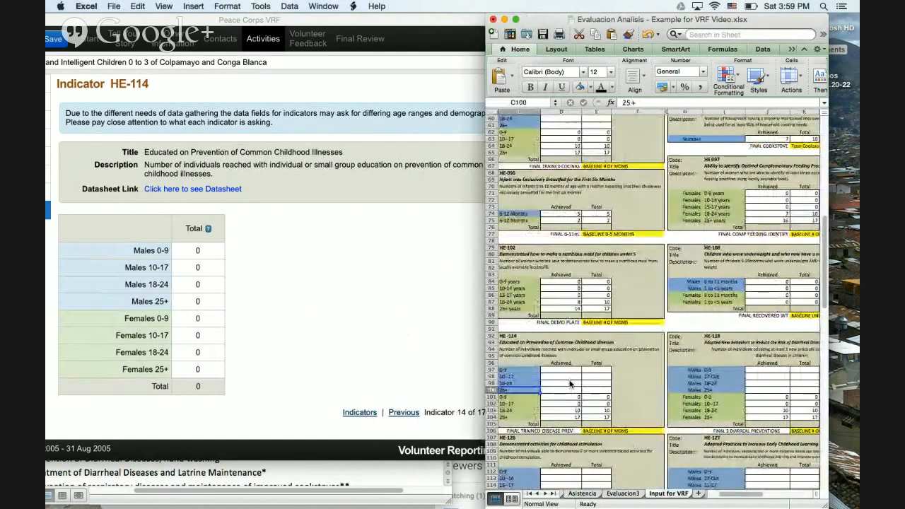
key("Down")
key("Down")
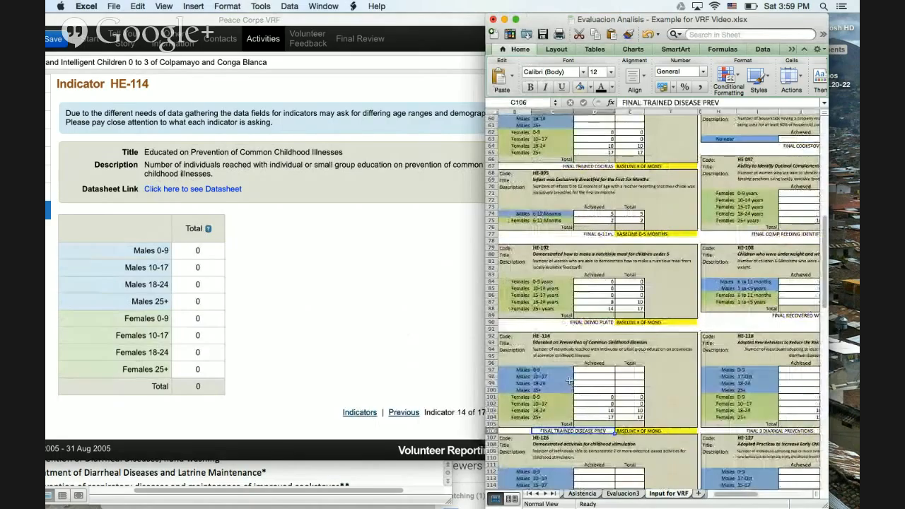
- Report the HE-114 totals as 10 for females 18-24 and 17 for females 25+
left_click(199, 353)
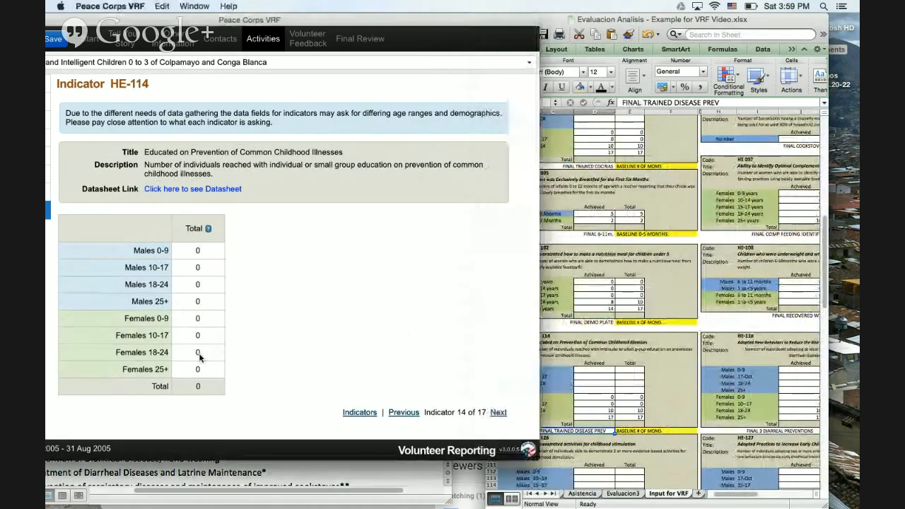
type("10")
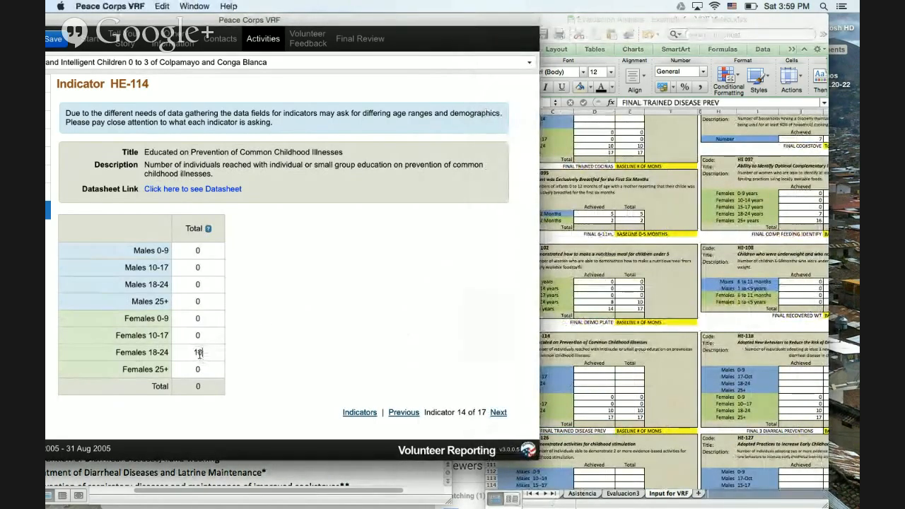
key("Tab")
type("17")
key("Tab")
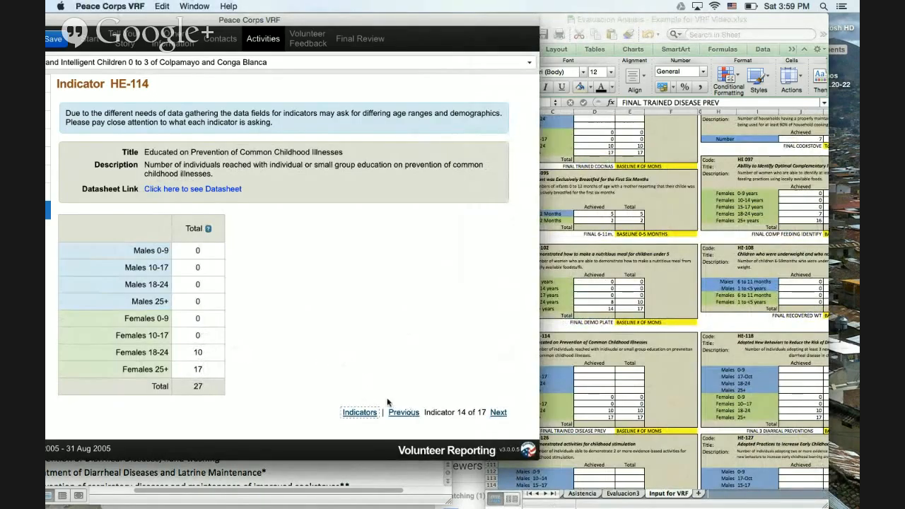
- Advance to indicator HE-118 and bring the Adopted New Behaviors to Reduce the Risk of Diarrheal Disease figures into view in Excel
left_click(497, 413)
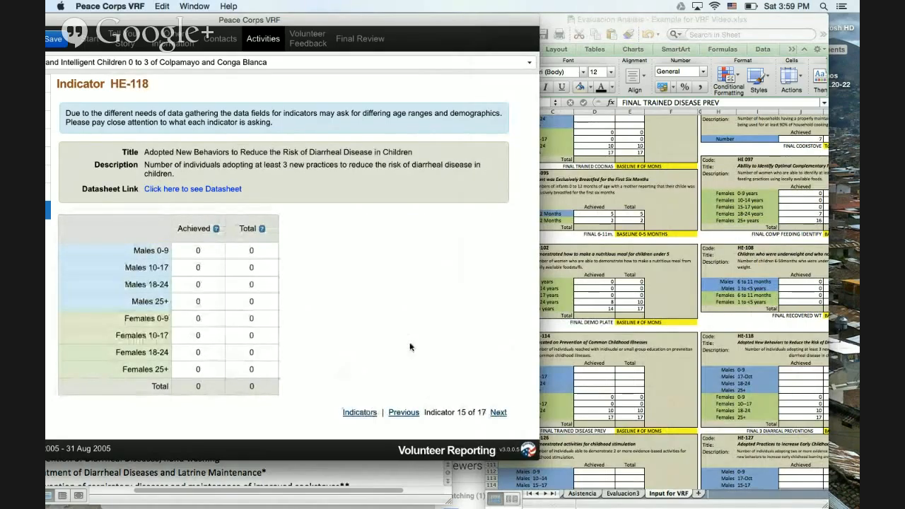
left_click(668, 388)
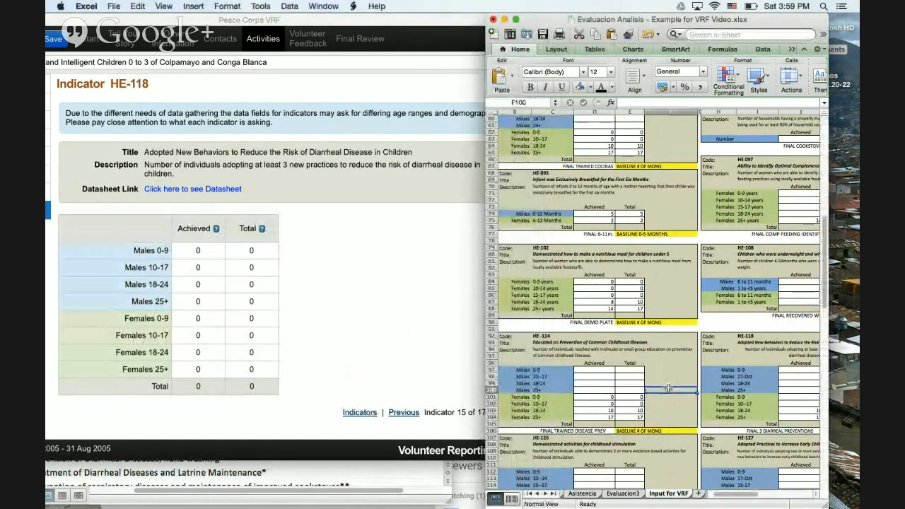
key("Right")
key("Right")
key("Right")
key("Right")
key("Right")
key("Right")
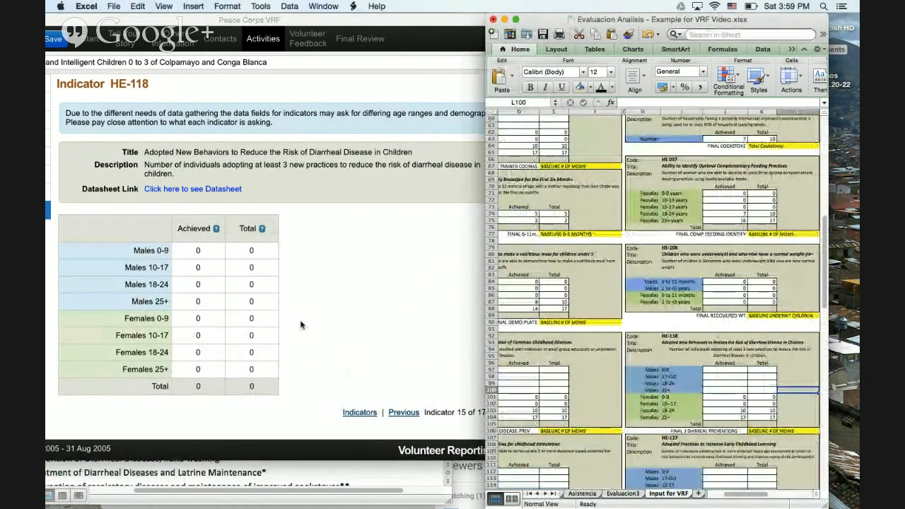
- Report the HE-118 results as 10 of 10 for females 18-24 and 17 of 17 for females 25+
left_click(199, 352)
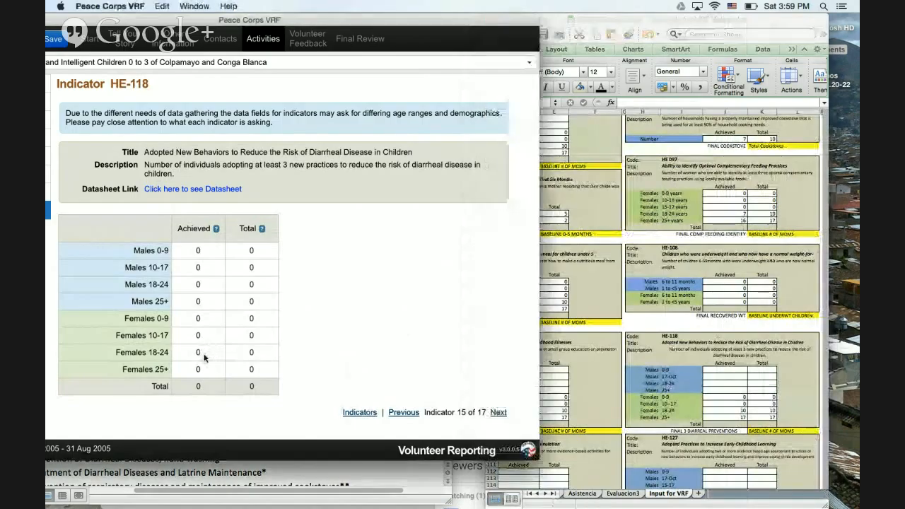
type("10")
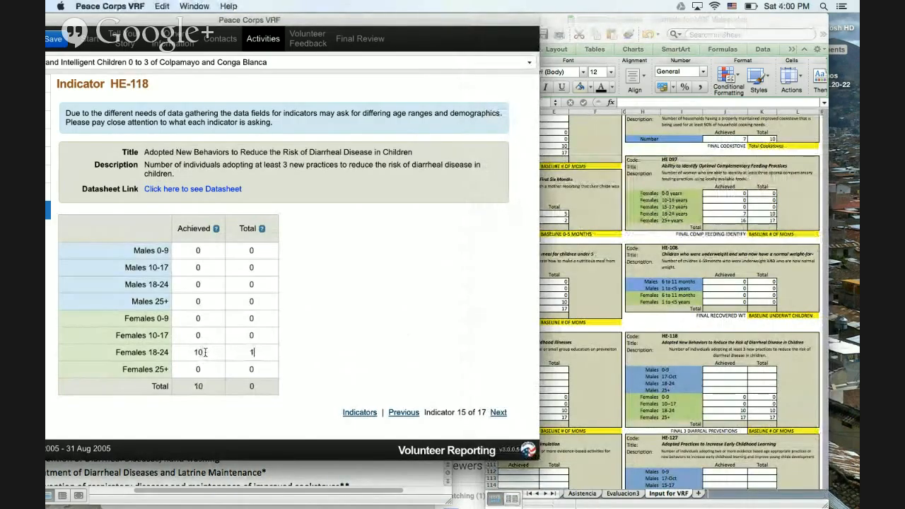
key("Tab")
key("Tab")
type("1")
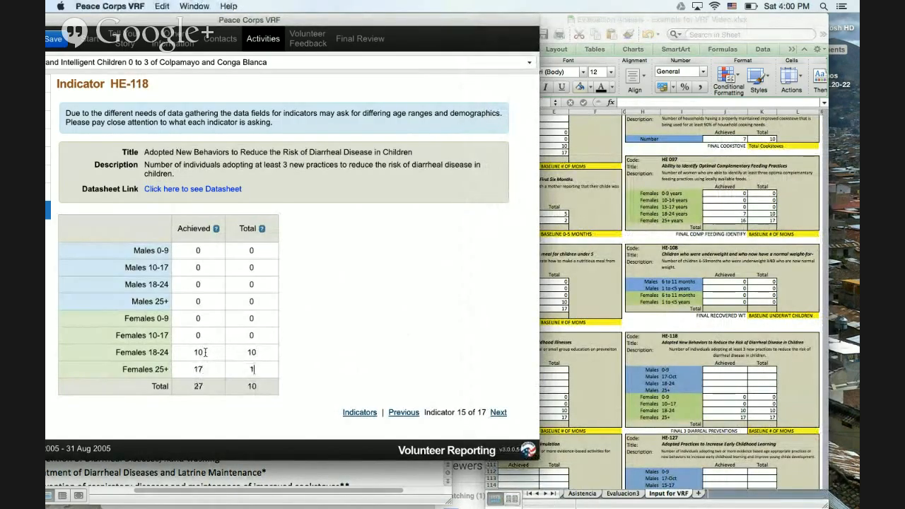
type("7")
key("Tab")
- Advance to indicator HE-126 and bring the Demonstrated Activities for Childhood Stimulation figures into view in the Excel sheet
left_click(498, 413)
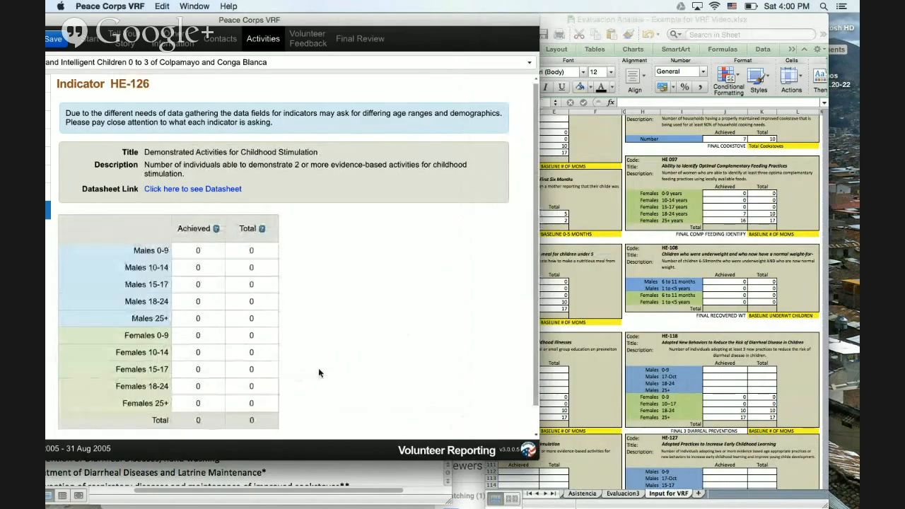
left_click(579, 459)
scroll(579, 455, "down", 5)
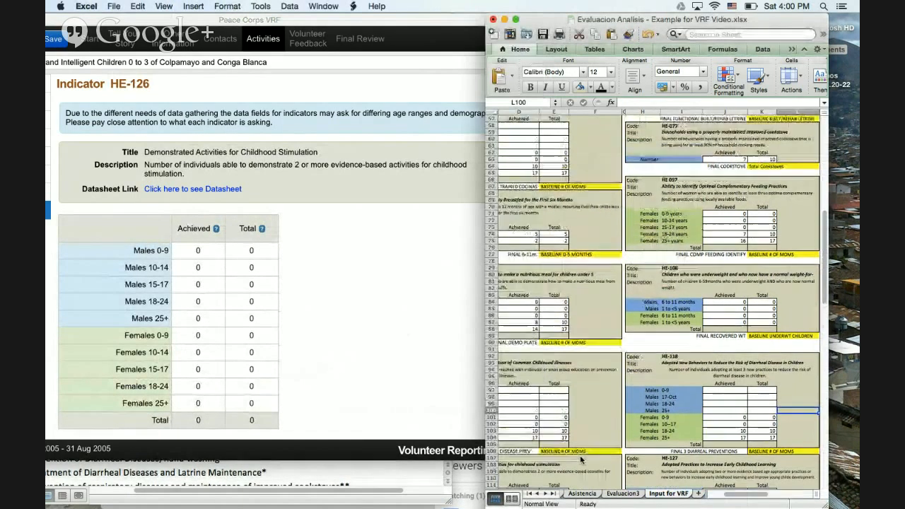
left_click(589, 339)
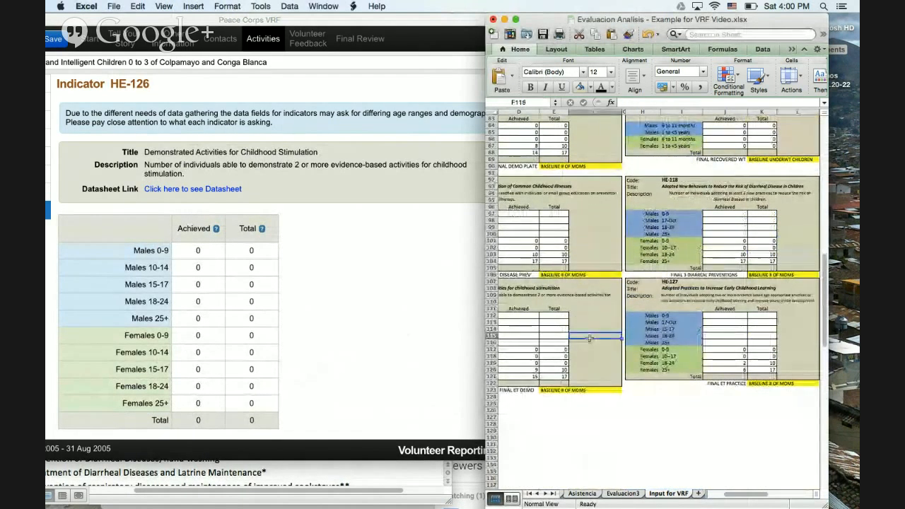
key("Left")
key("Left")
key("Left")
key("Left")
key("Left")
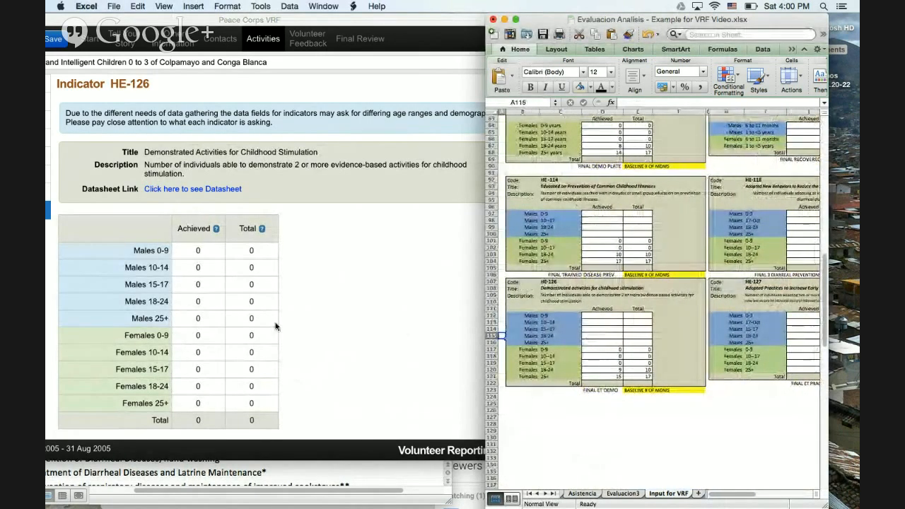
- Report the HE-126 results as 9 of 10 for females 18-24 and 15 of 17 for females 25+
left_click(210, 391)
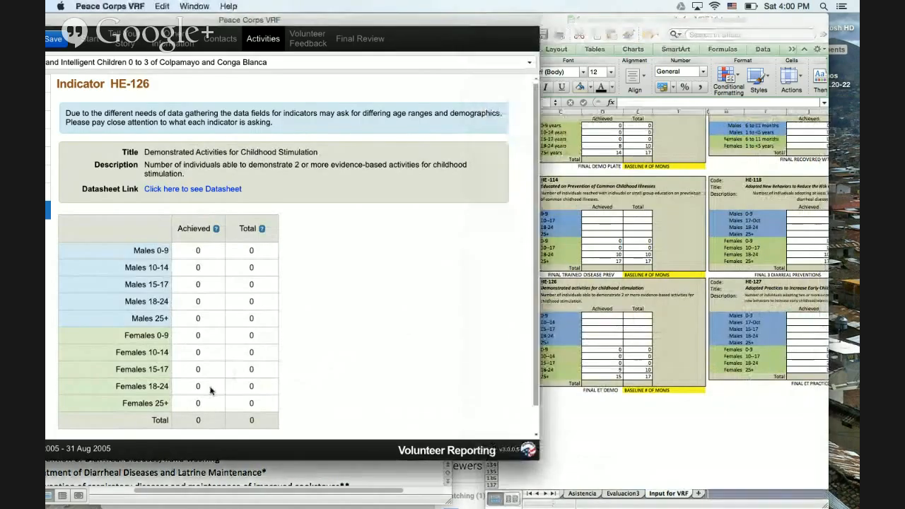
left_click(210, 389)
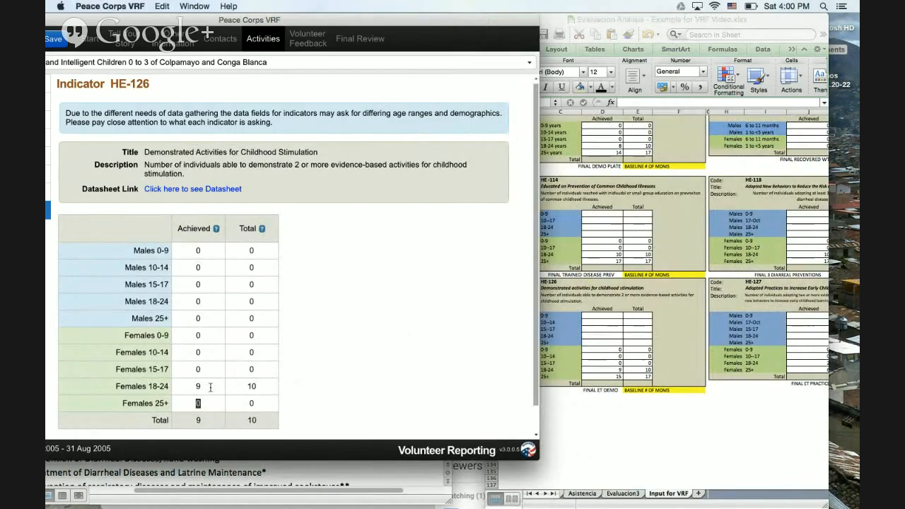
type("15")
key("Tab")
type("1")
scroll(509, 427, "down", 2)
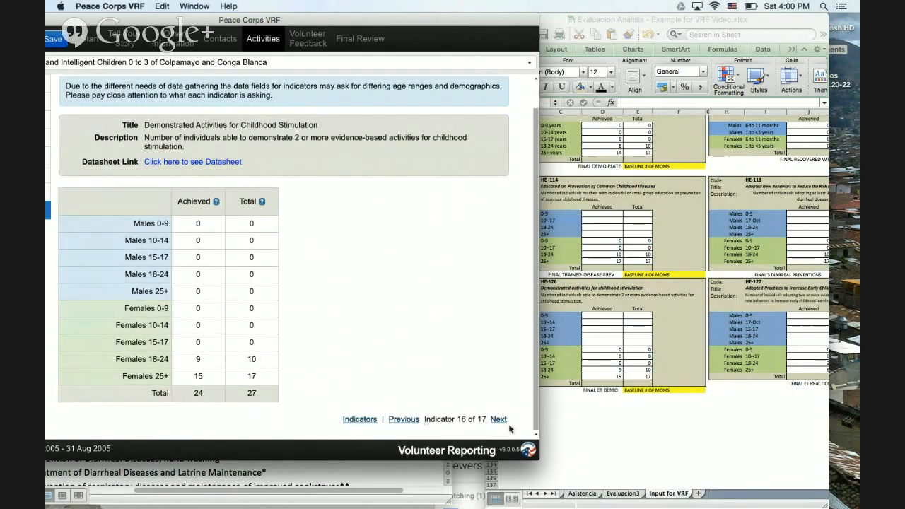
- Advance to indicator HE-127 and bring the Adopted Practices to Increase Early Childhood Learning figures into view in the Excel sheet
left_click(499, 420)
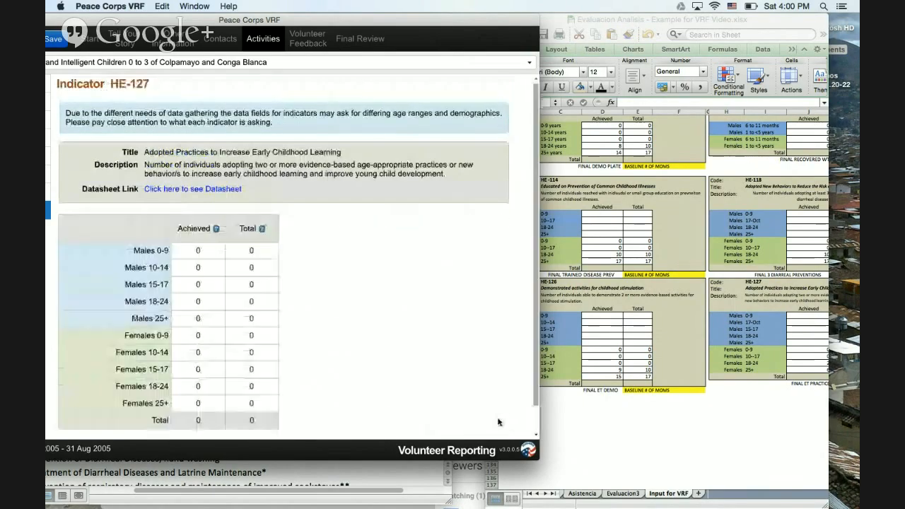
left_click(733, 418)
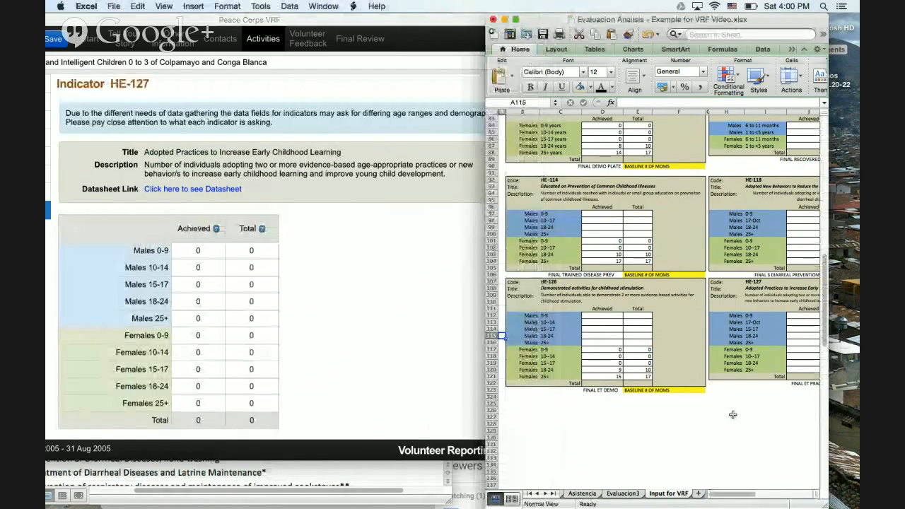
key("Right")
key("Right")
key("Right")
key("Right")
key("Right")
key("Right")
key("Right")
key("Right")
key("Right")
key("Right")
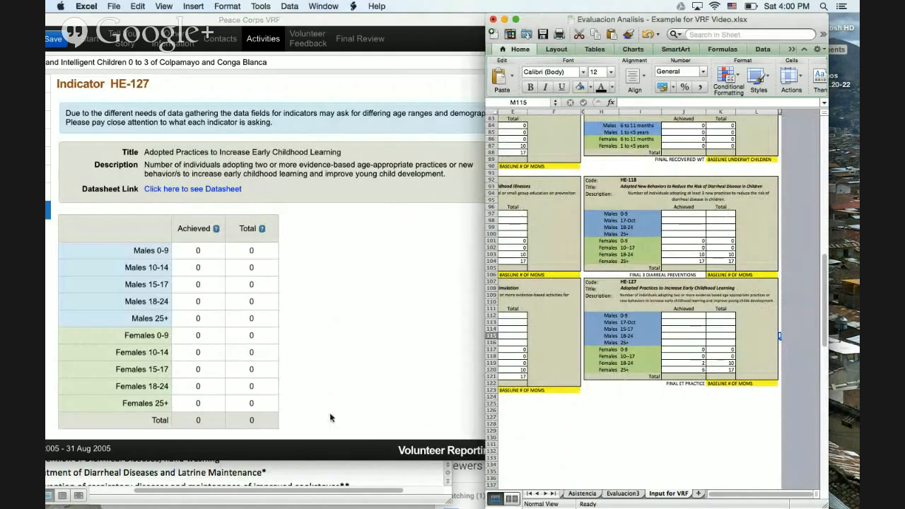
- Report the HE-127 results as 2 of 10 for females 18-24 and 6 of 17 for females 25+, and return to the indicator list
left_click(210, 386)
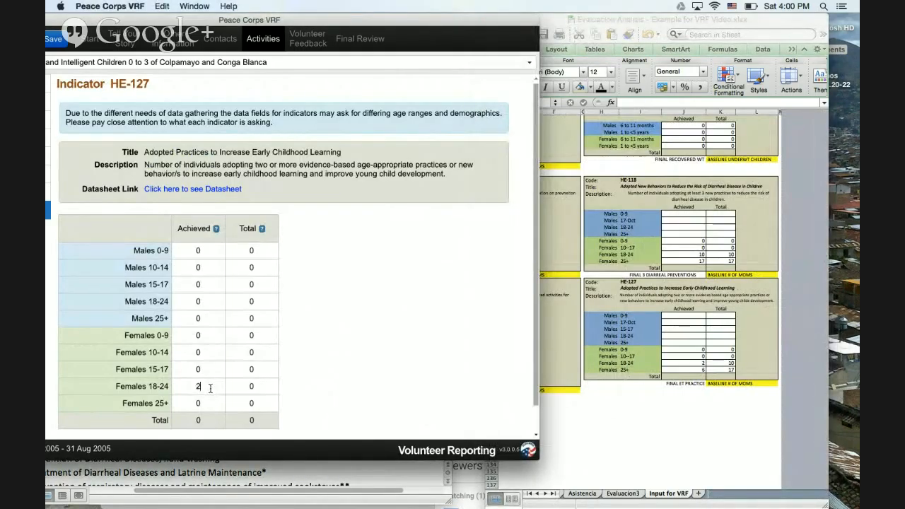
type("2")
key("Tab")
key("Tab")
scroll(296, 432, "down", 2)
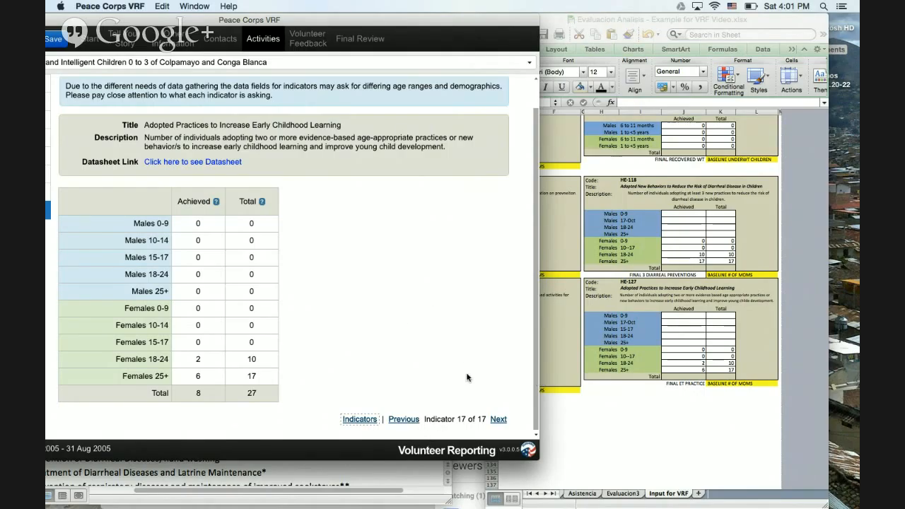
left_click(360, 419)
- Review the indicator tables in Excel's Input for VRF sheet and examine the source data and total tables in the Evaluacion3 sheet
left_click(619, 445)
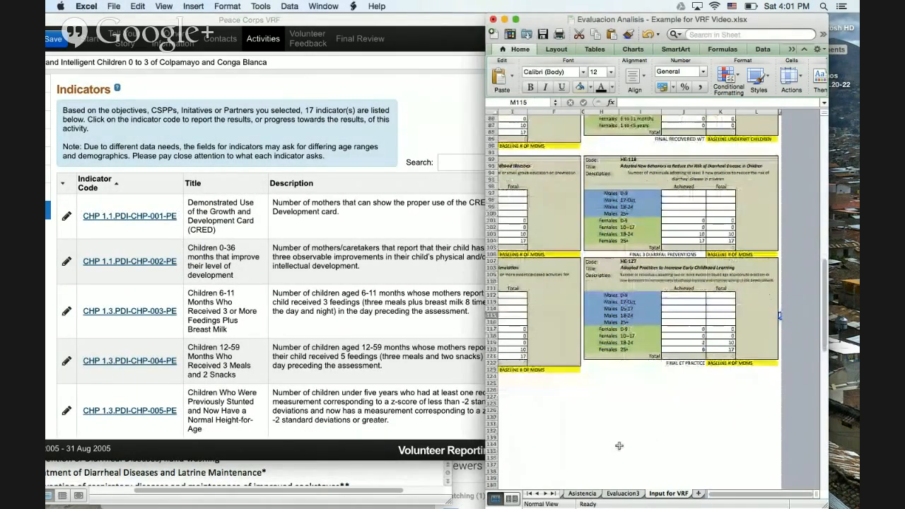
scroll(618, 446, "up", 20)
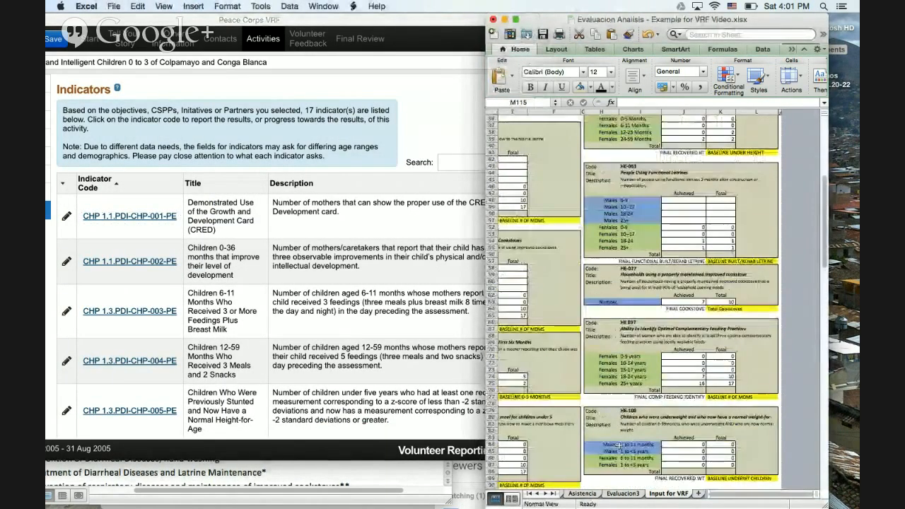
scroll(618, 445, "up", 7)
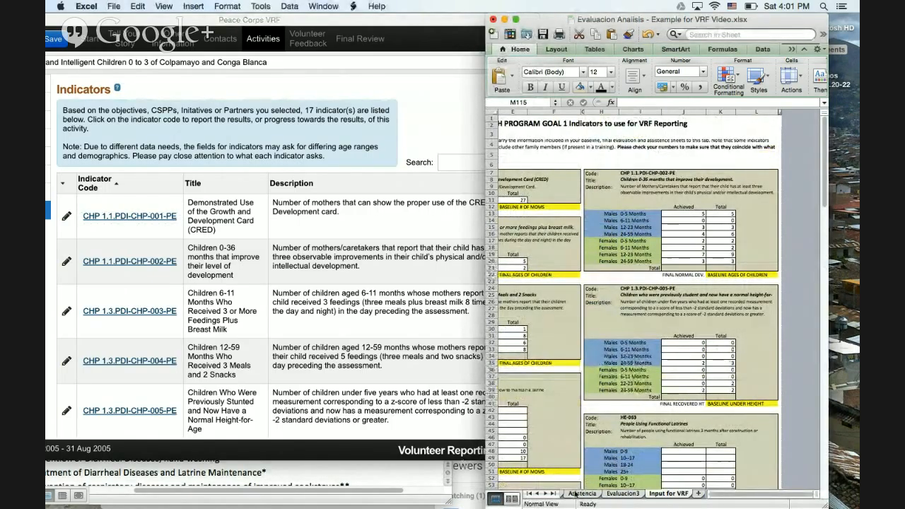
left_click(628, 494)
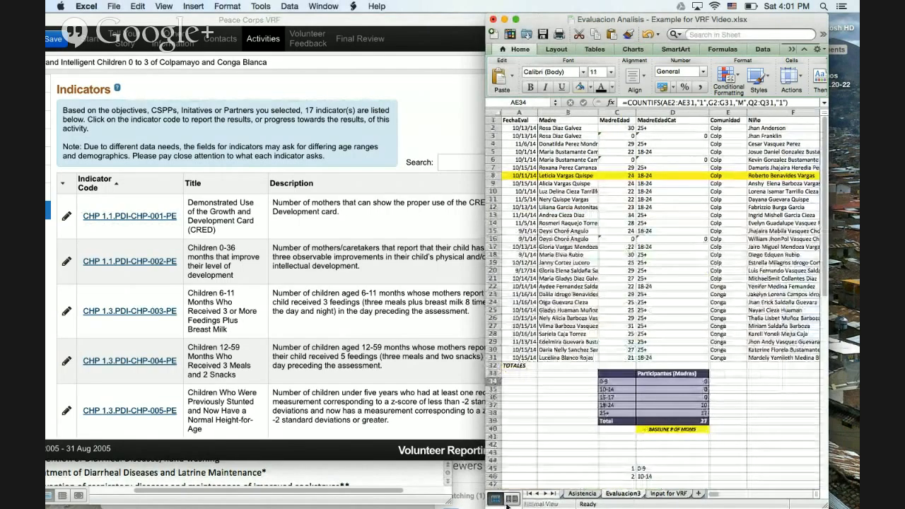
scroll(565, 445, "down", 1)
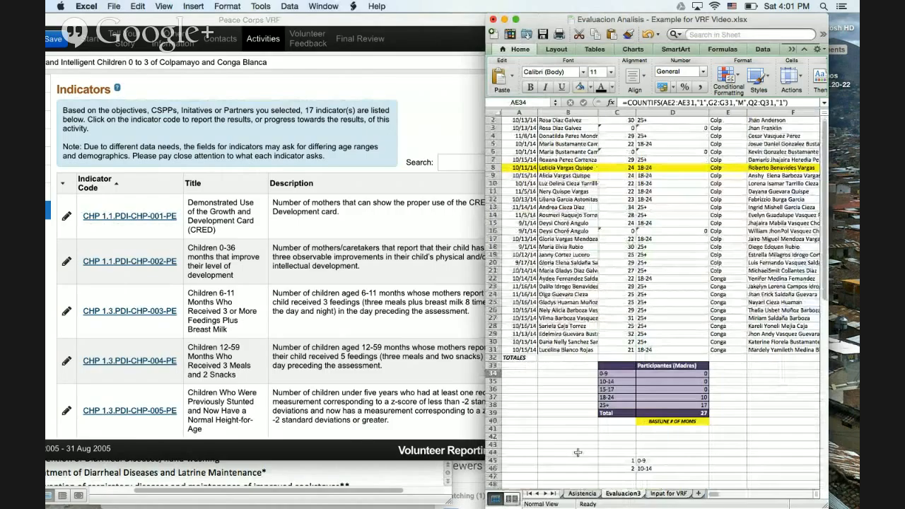
scroll(579, 449, "down", 1)
scroll(580, 449, "up", 2)
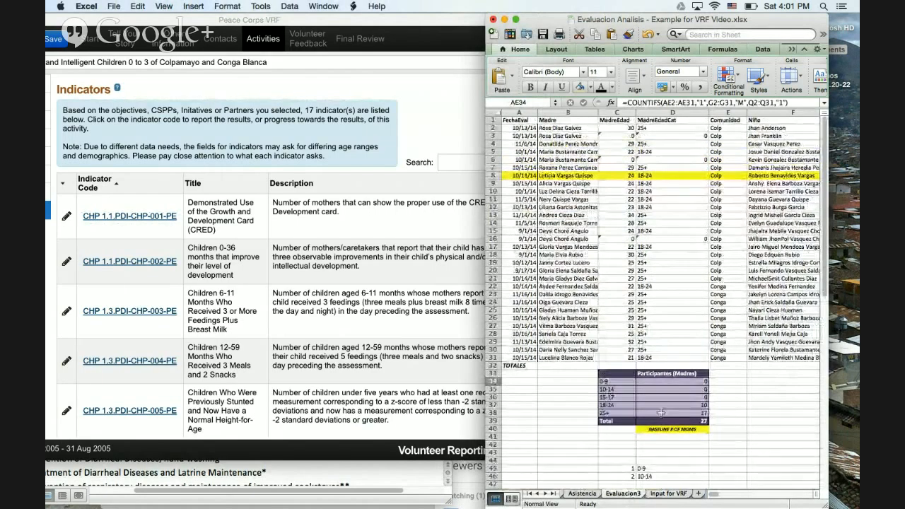
left_click(712, 452)
left_click_drag(714, 499, 736, 494)
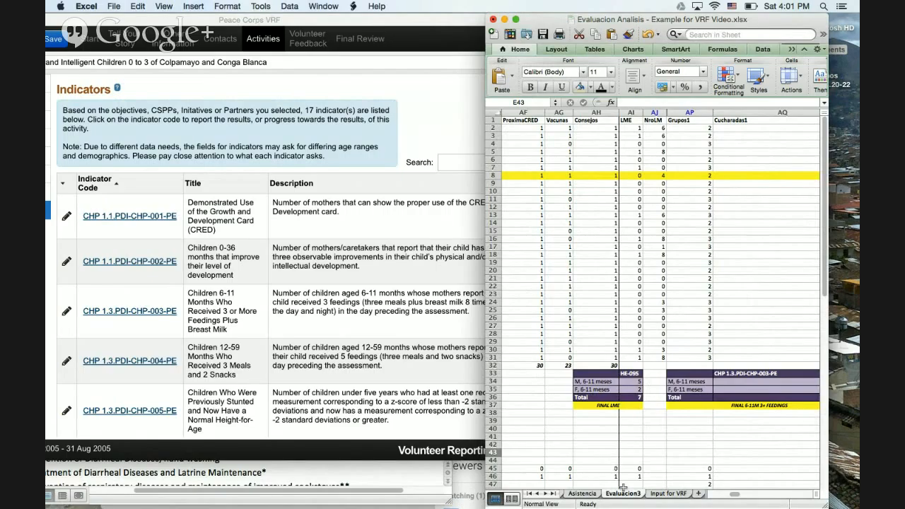
- Return to the VRF indicator list and switch to the Google+ live broadcast window in Safari
left_click(333, 317)
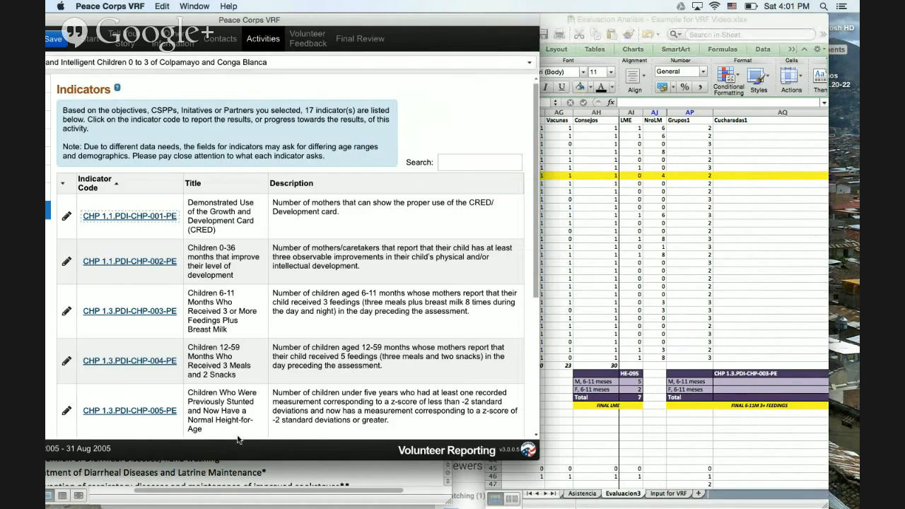
key("ctrl+Up")
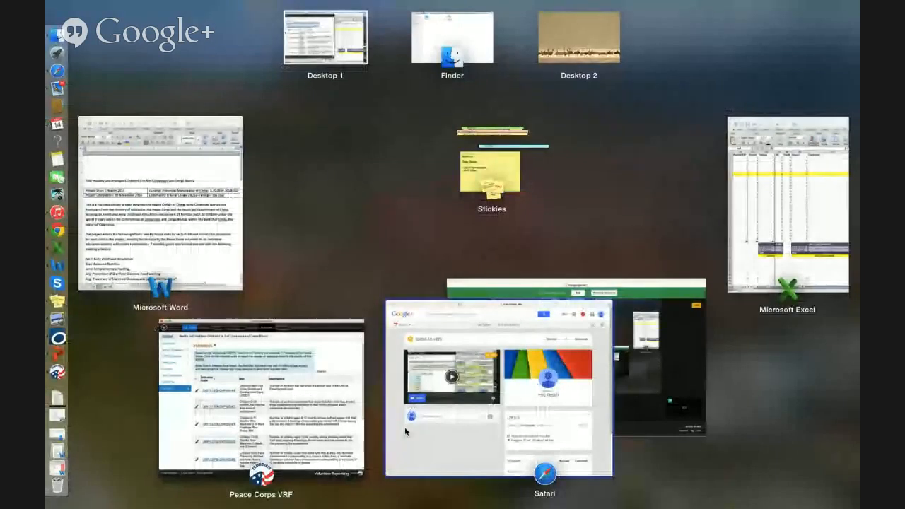
left_click(616, 383)
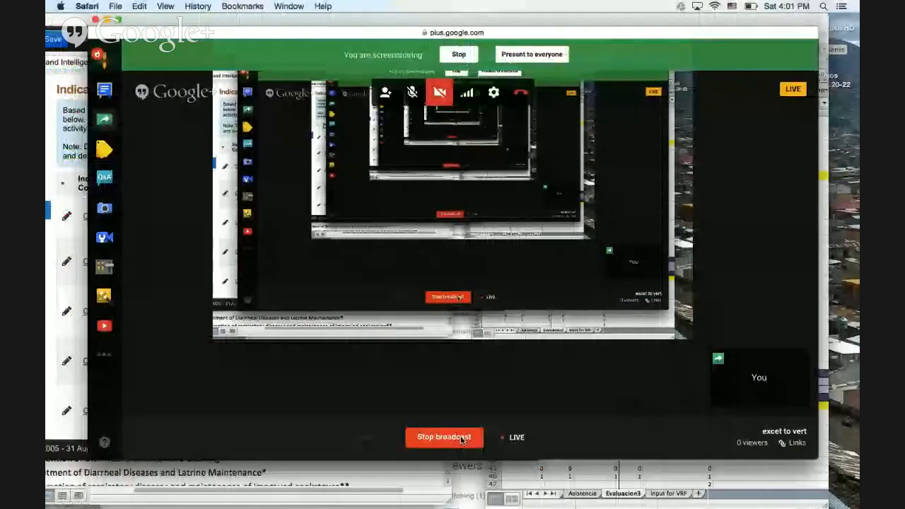